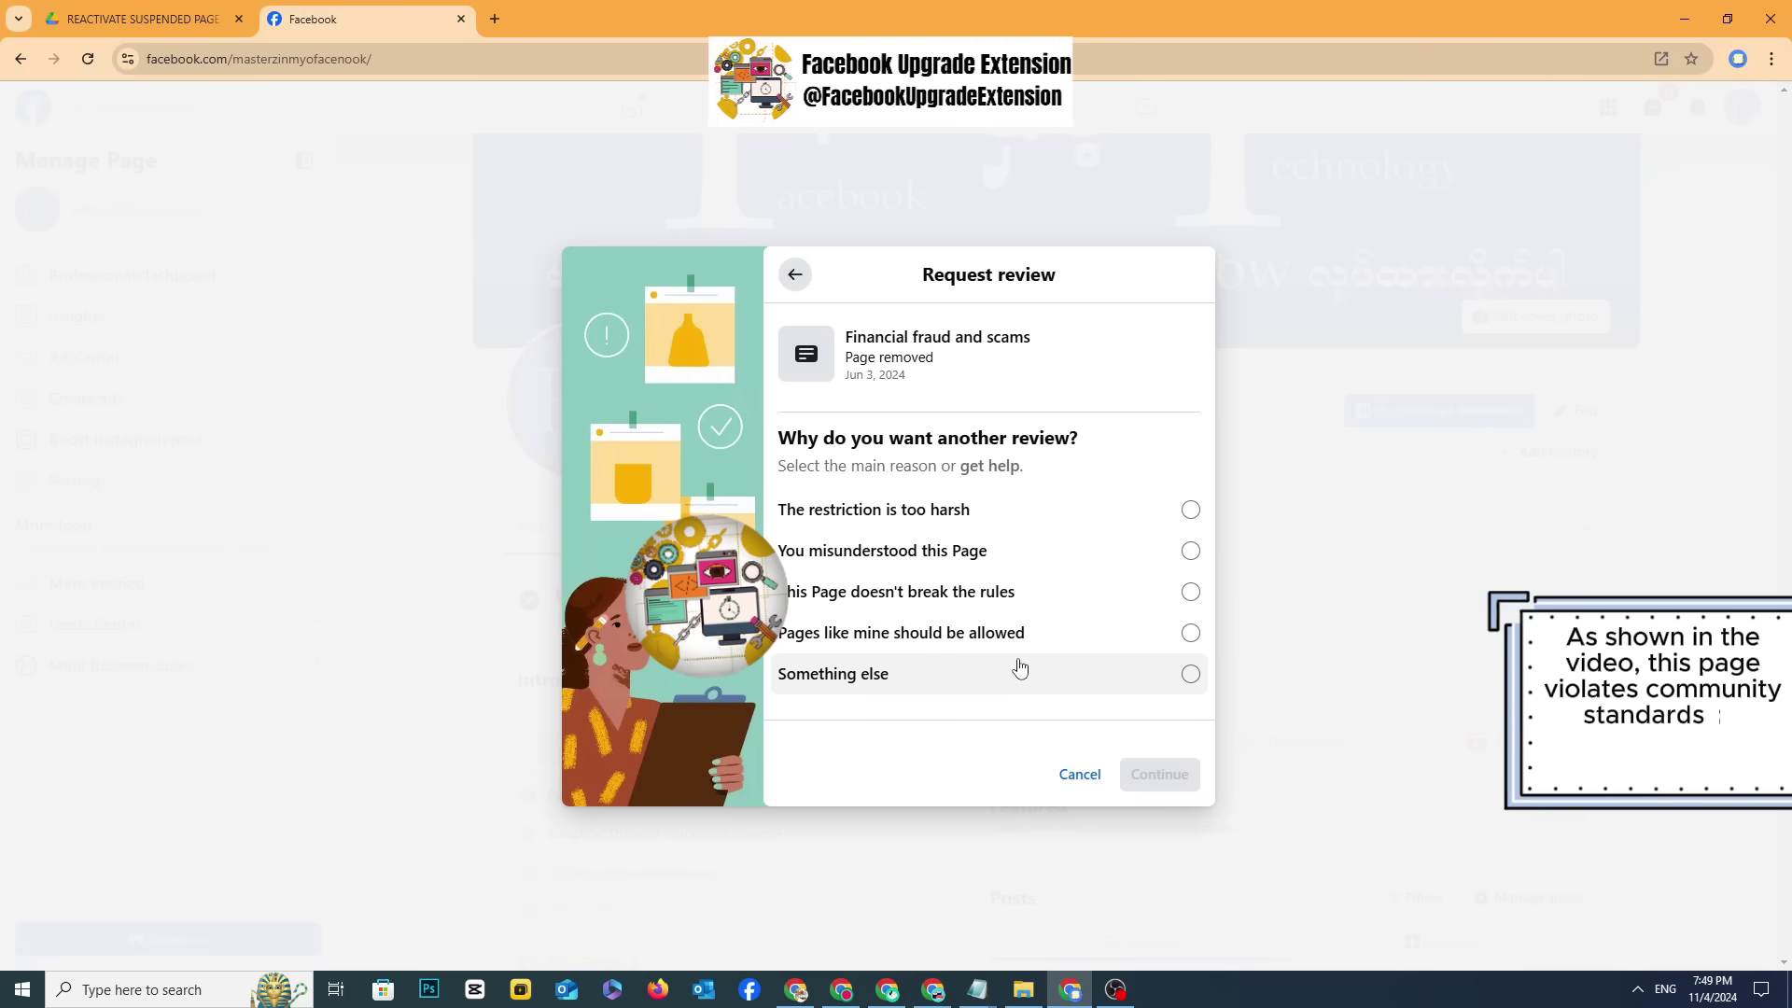
Step: Leave the review request and suspension details, and open the Page Status in the page's settings
click(794, 273)
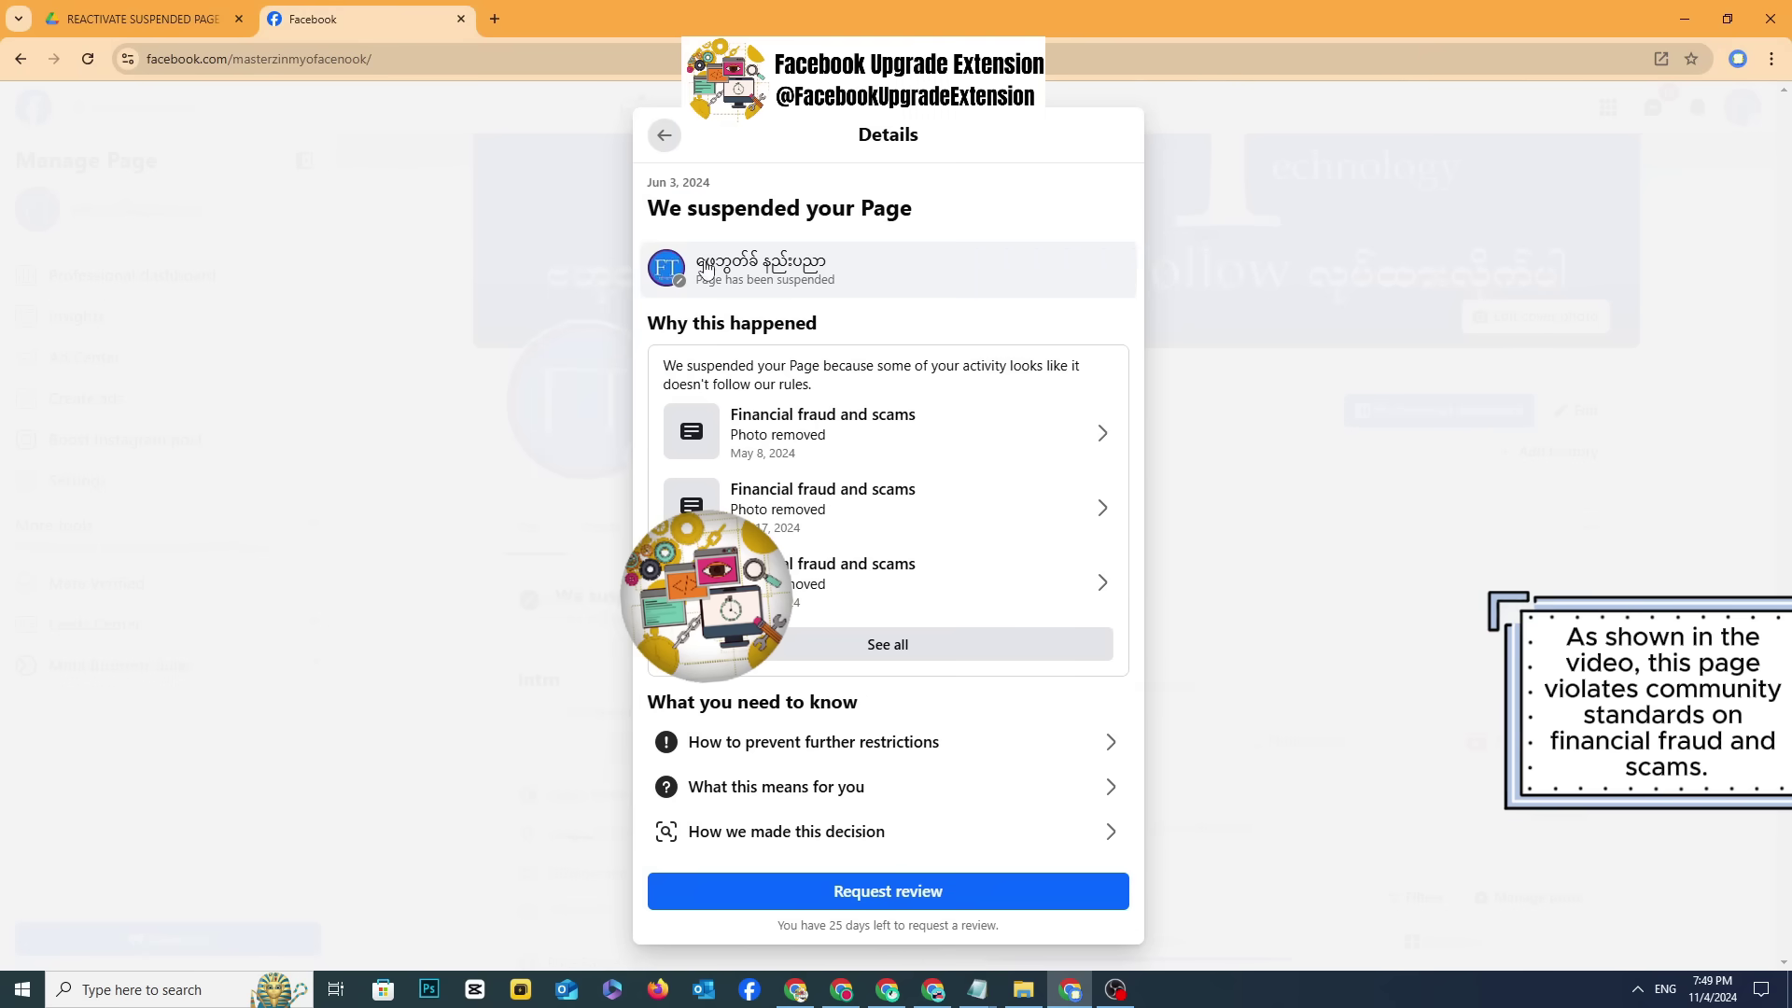
click(665, 137)
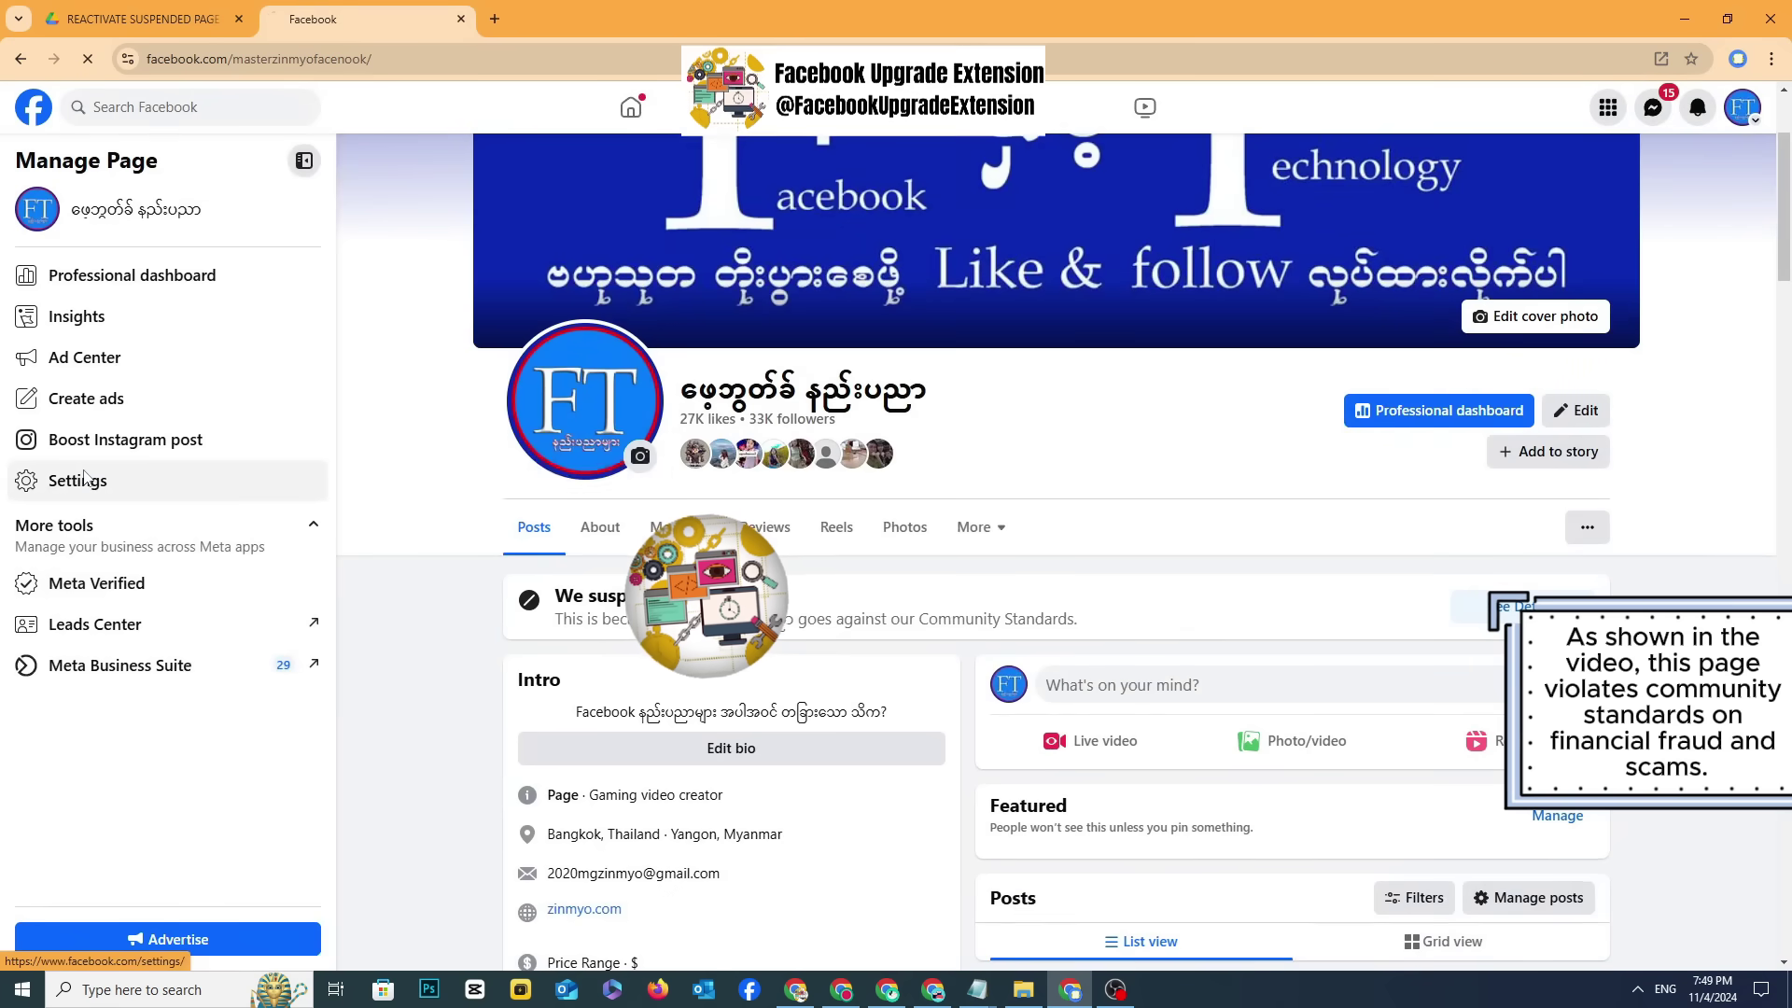
click(114, 481)
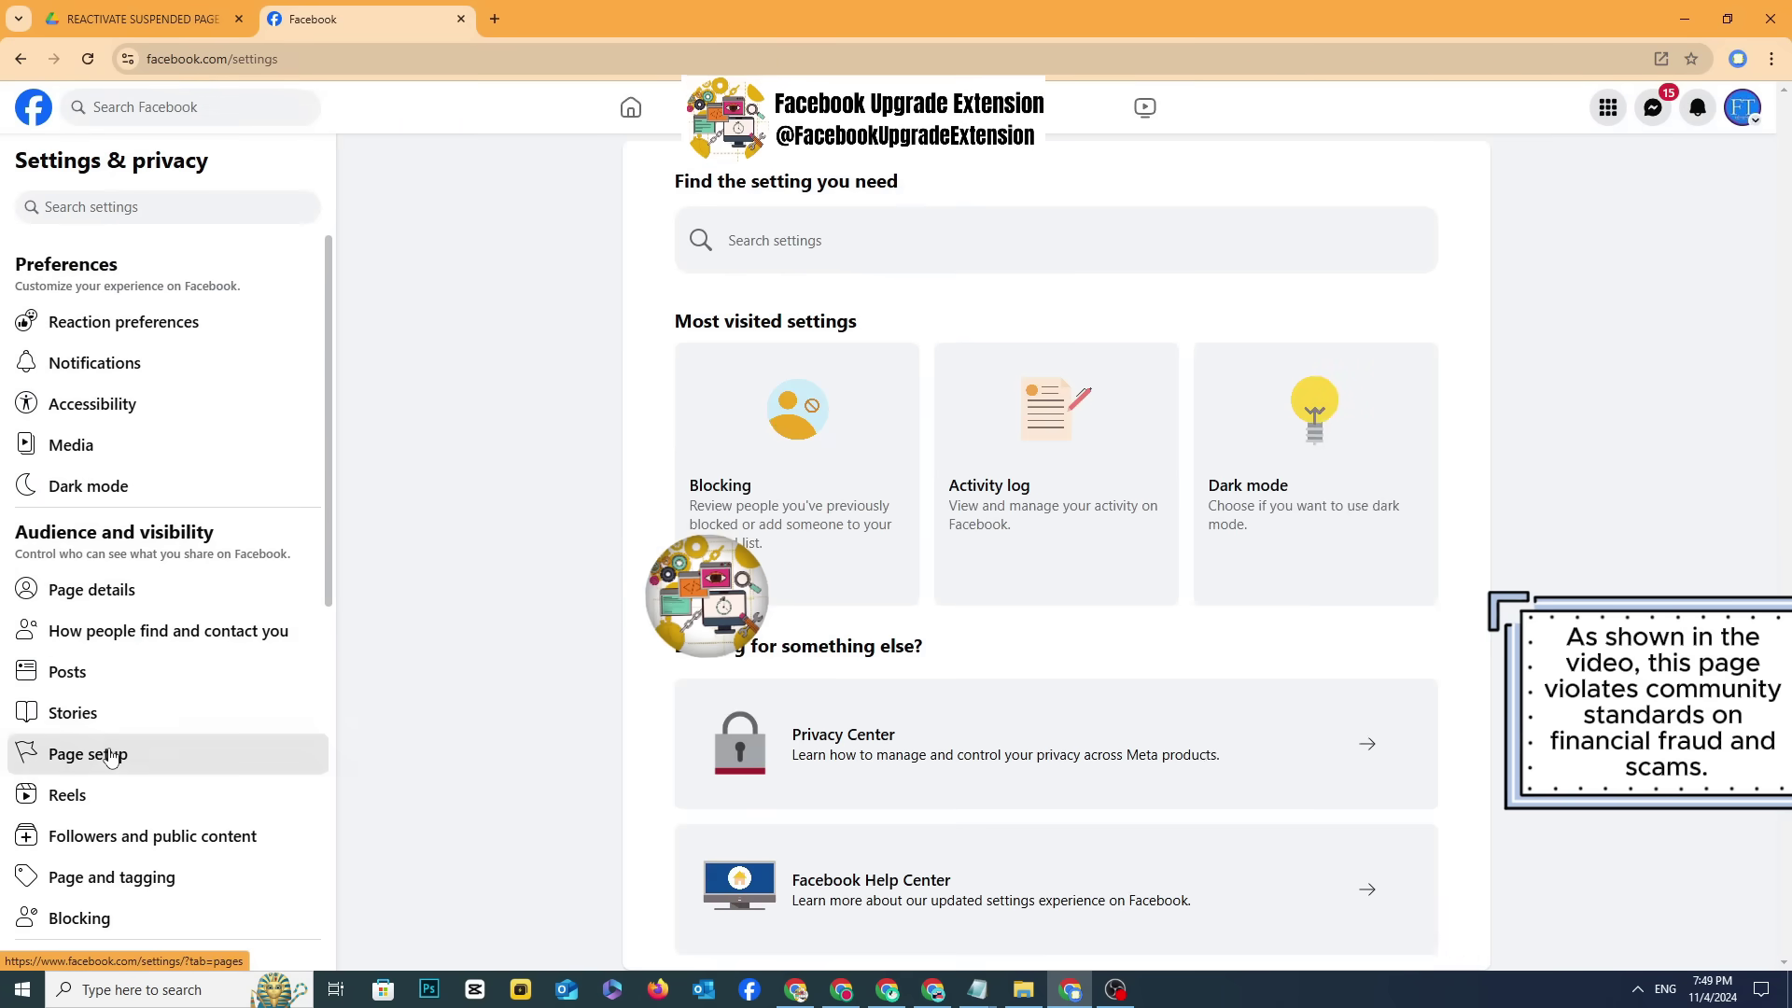
click(94, 754)
click(935, 497)
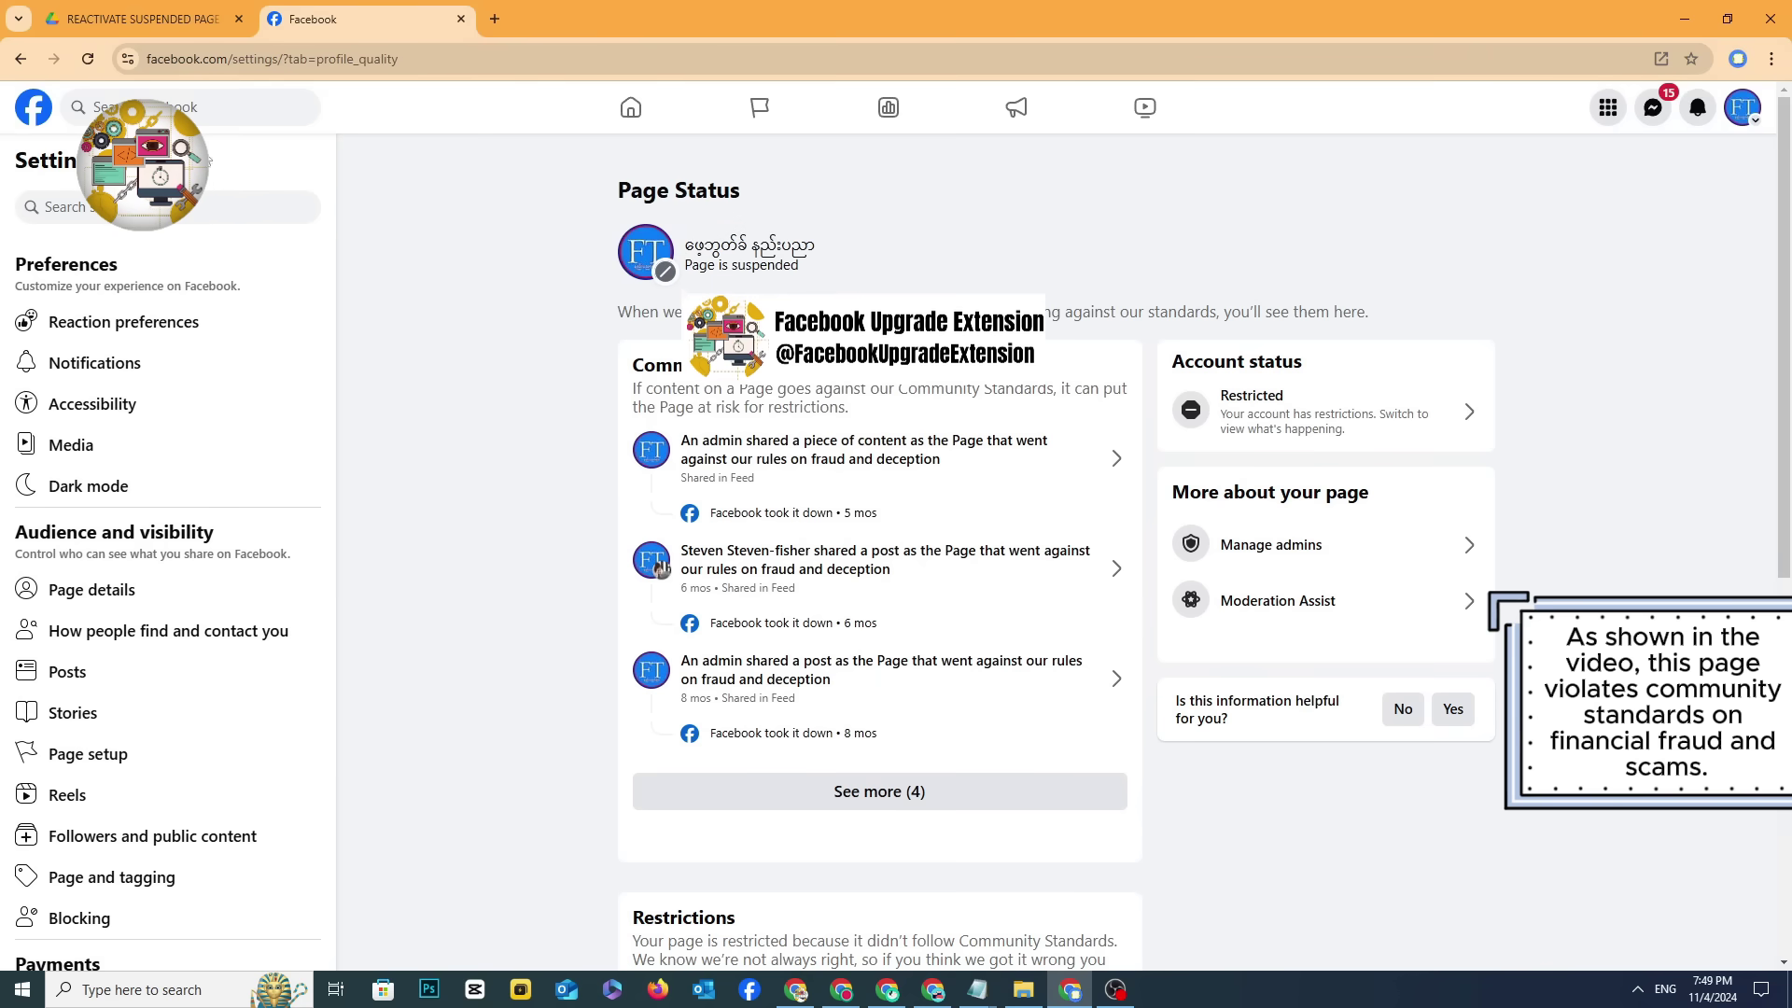
Step: Go back to the page setup settings and examine the Page Recommendation details
click(21, 60)
click(844, 530)
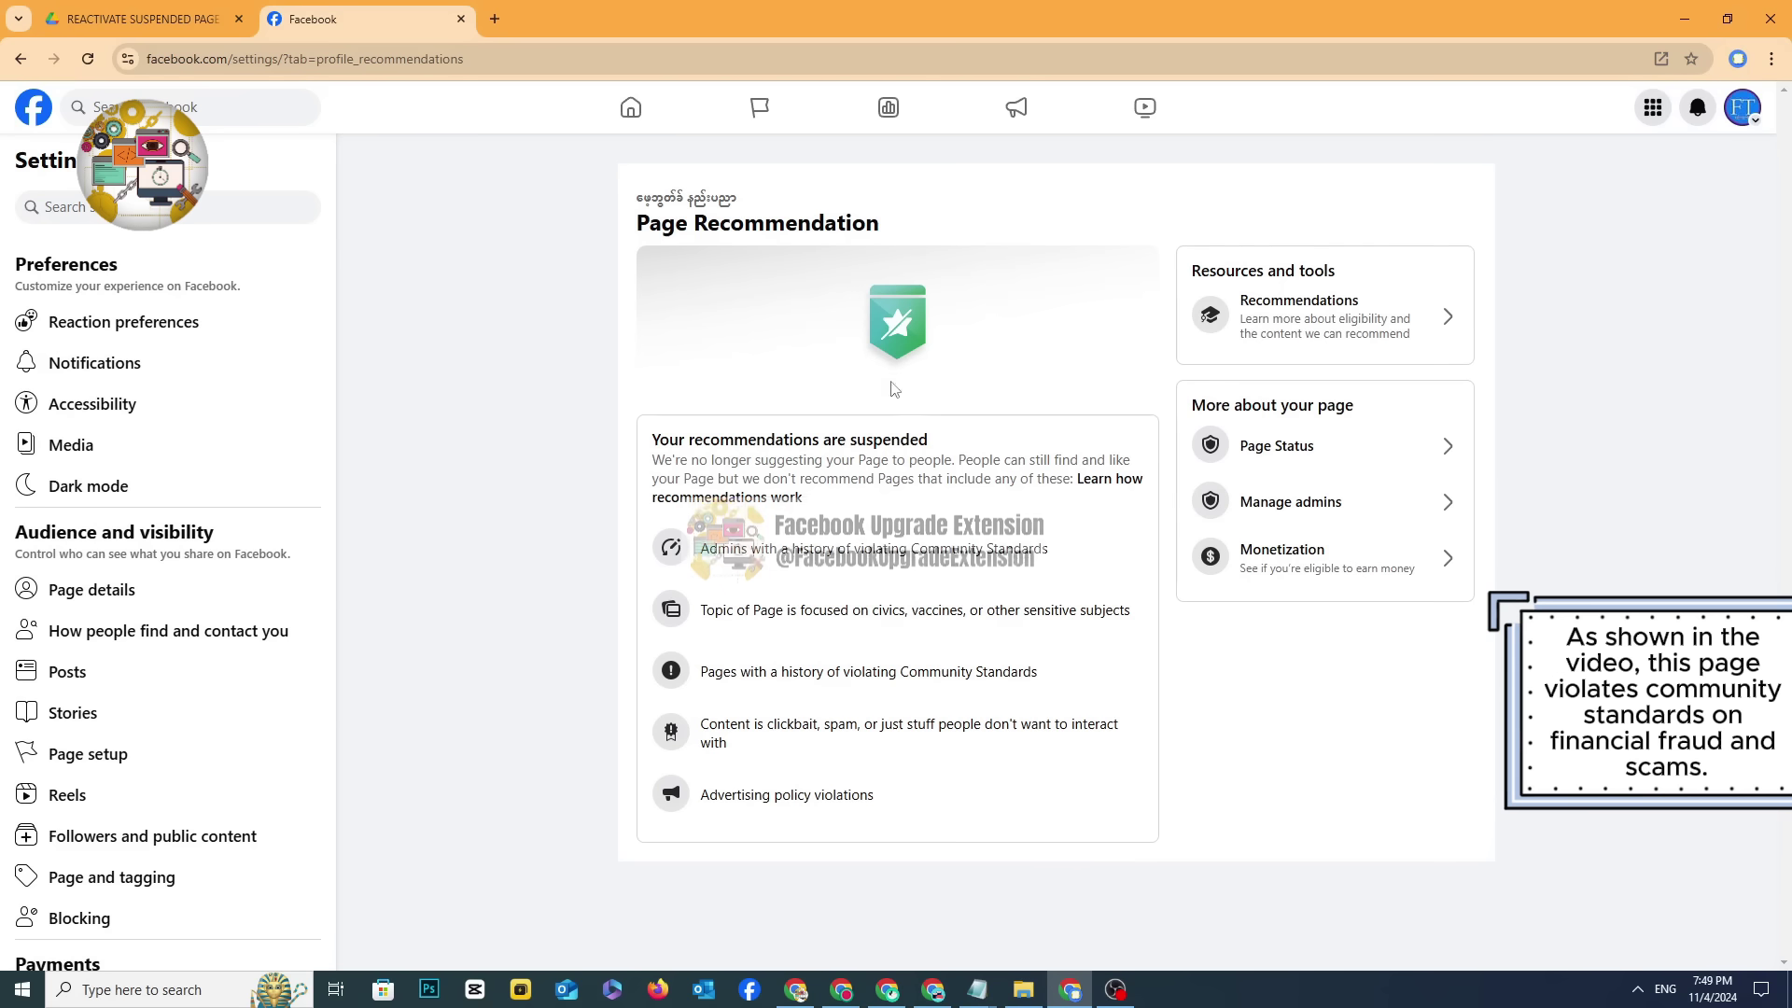
drag(795, 513, 781, 549)
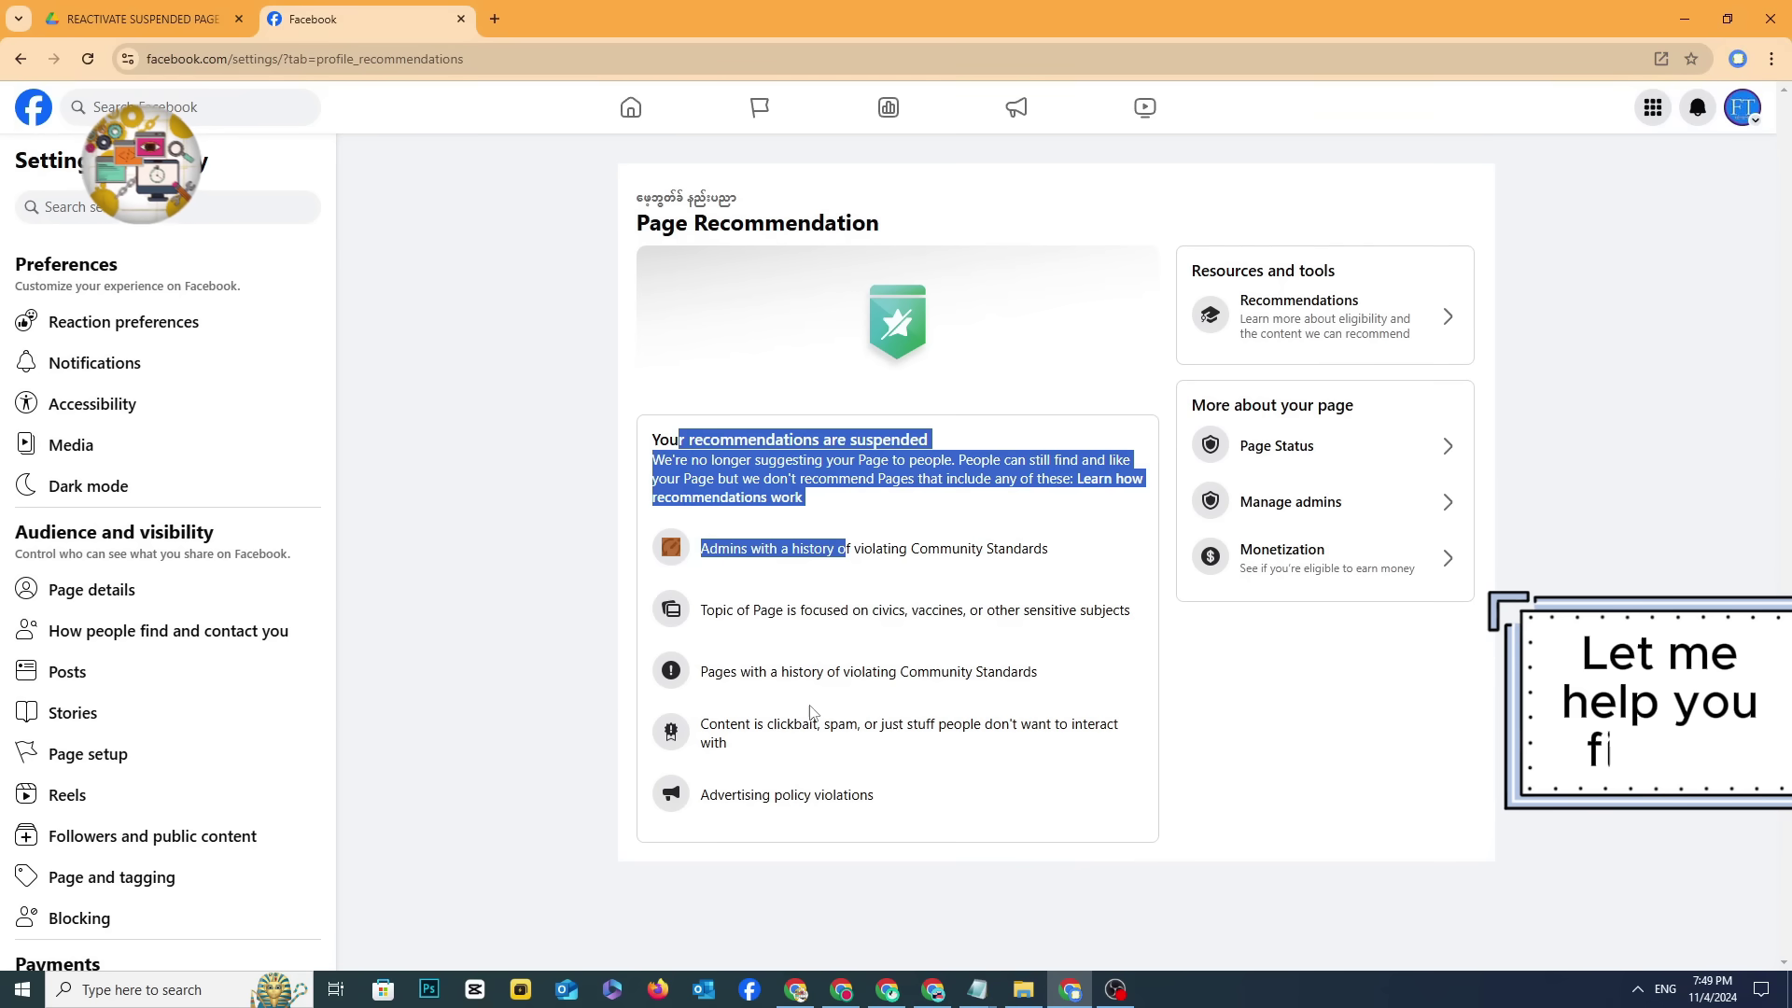
click(695, 236)
Step: Return to the managed page's profile and examine its suspension notice
click(1743, 108)
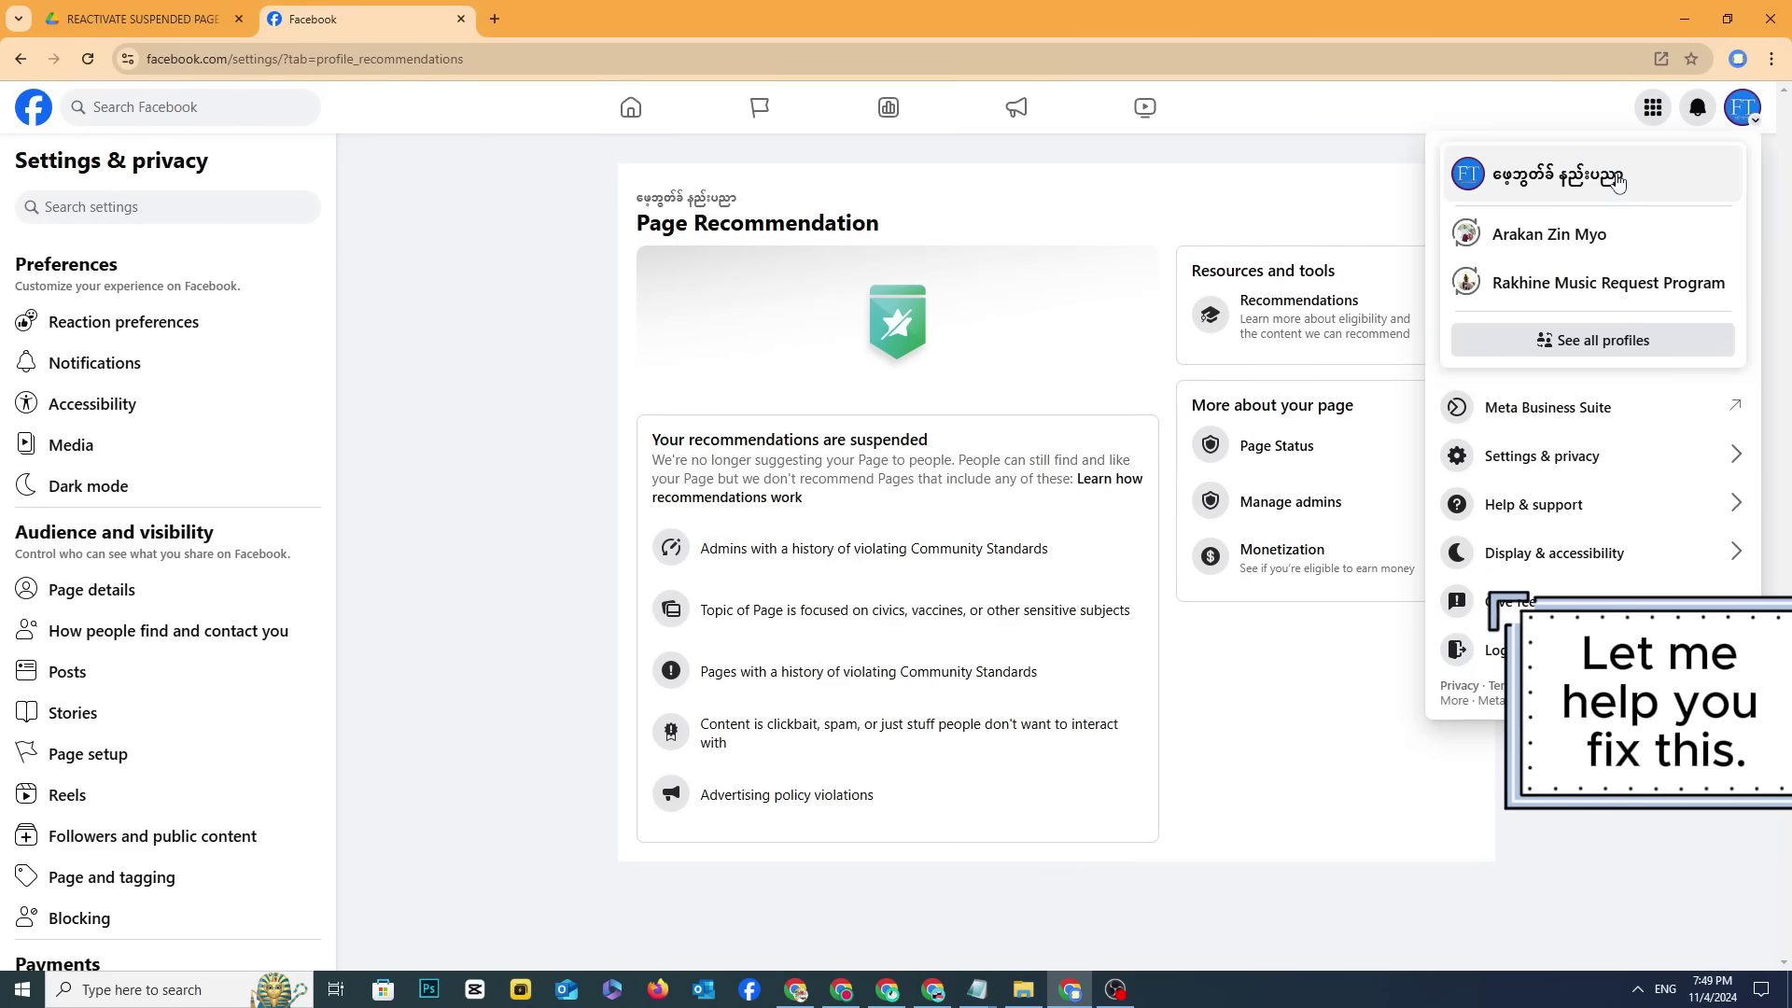
click(1605, 176)
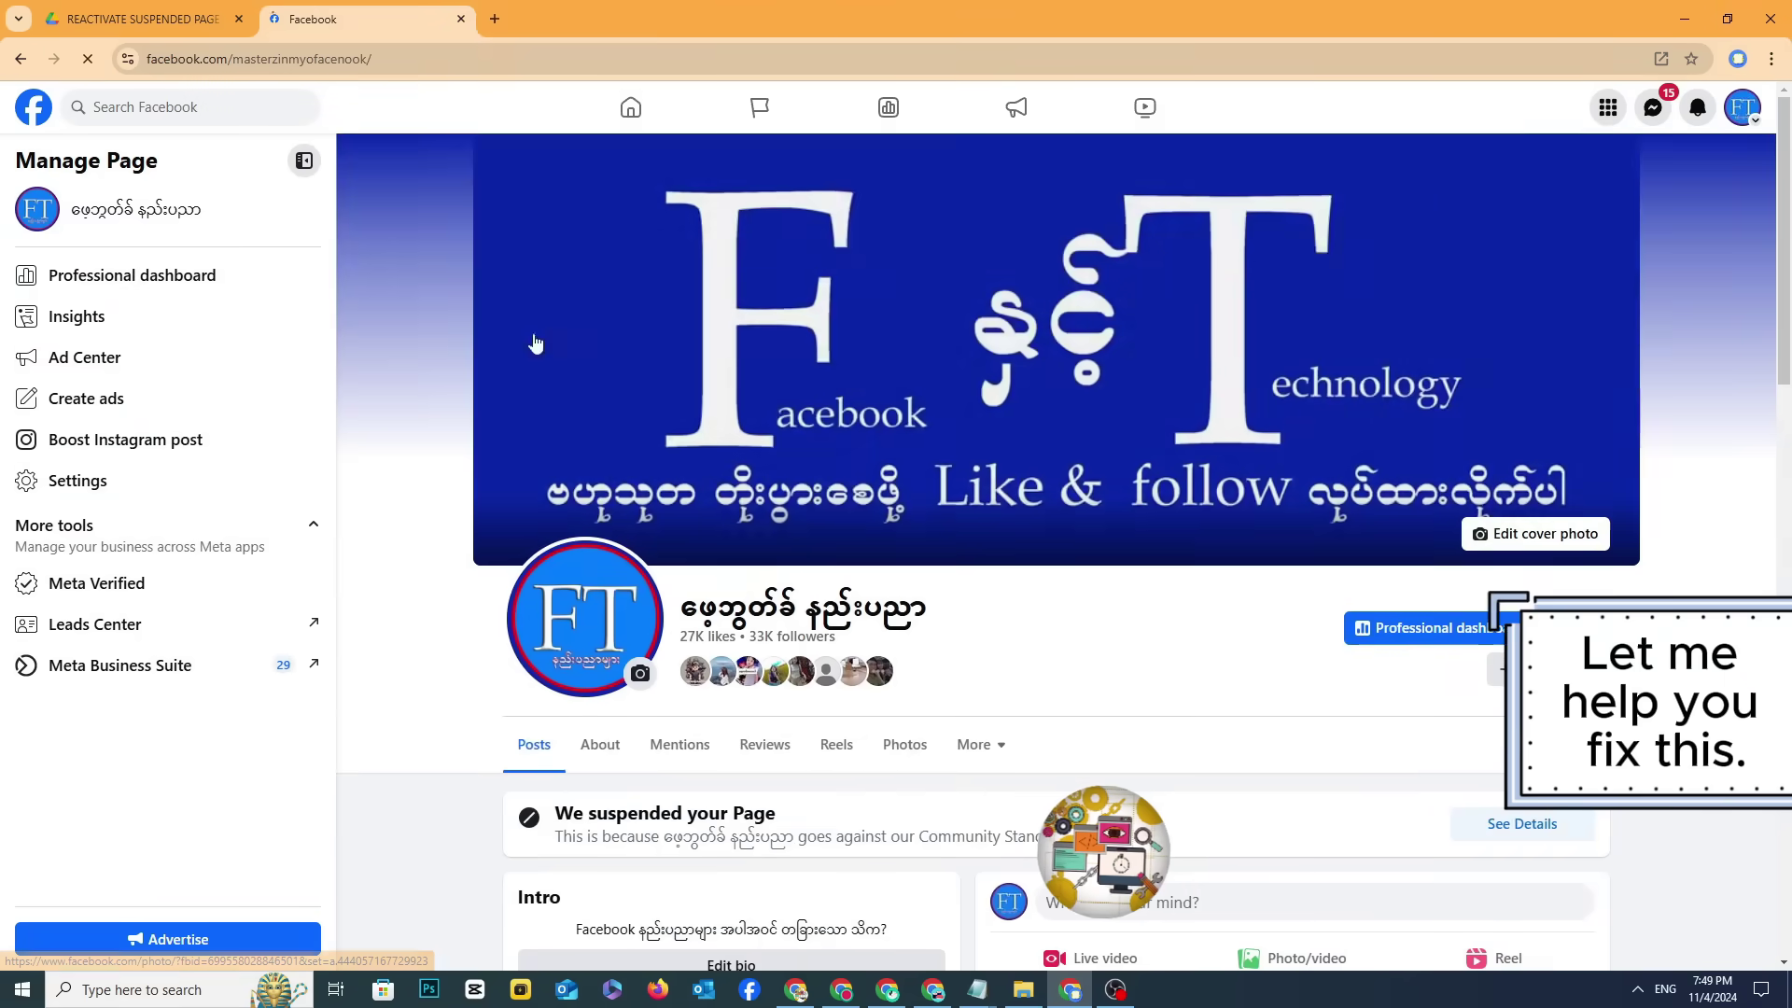
scroll(533, 342, down, 2)
drag(555, 598, 737, 588)
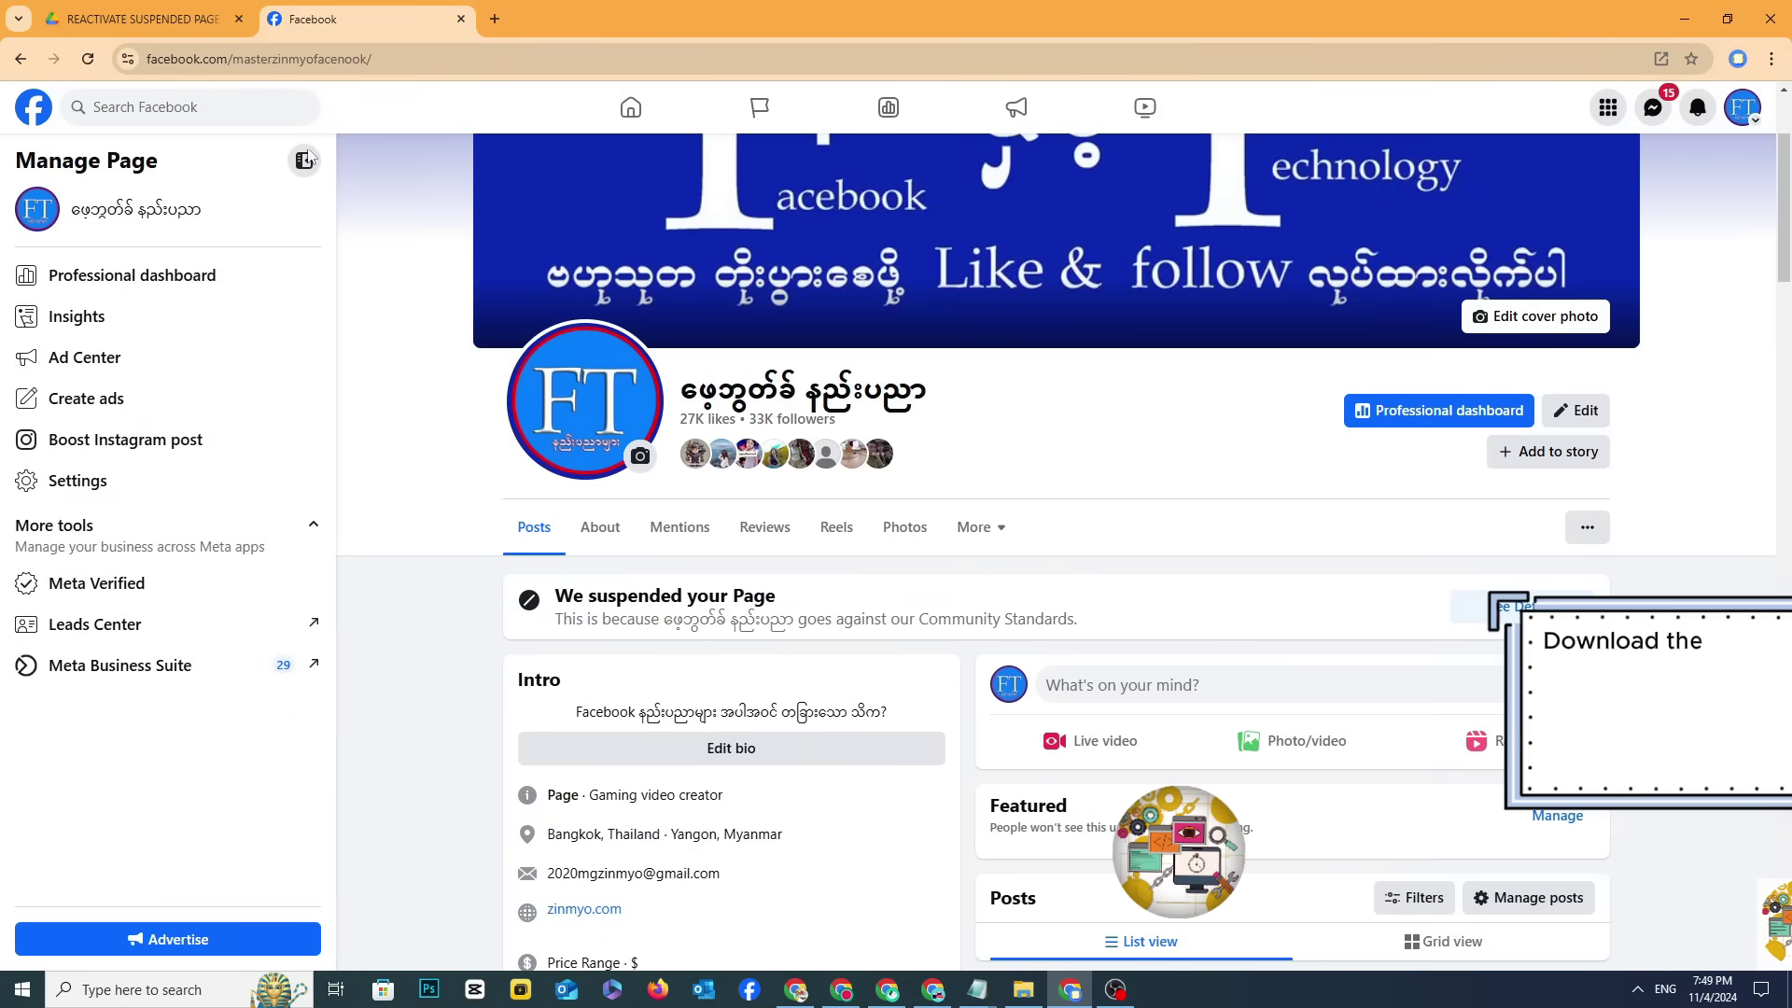
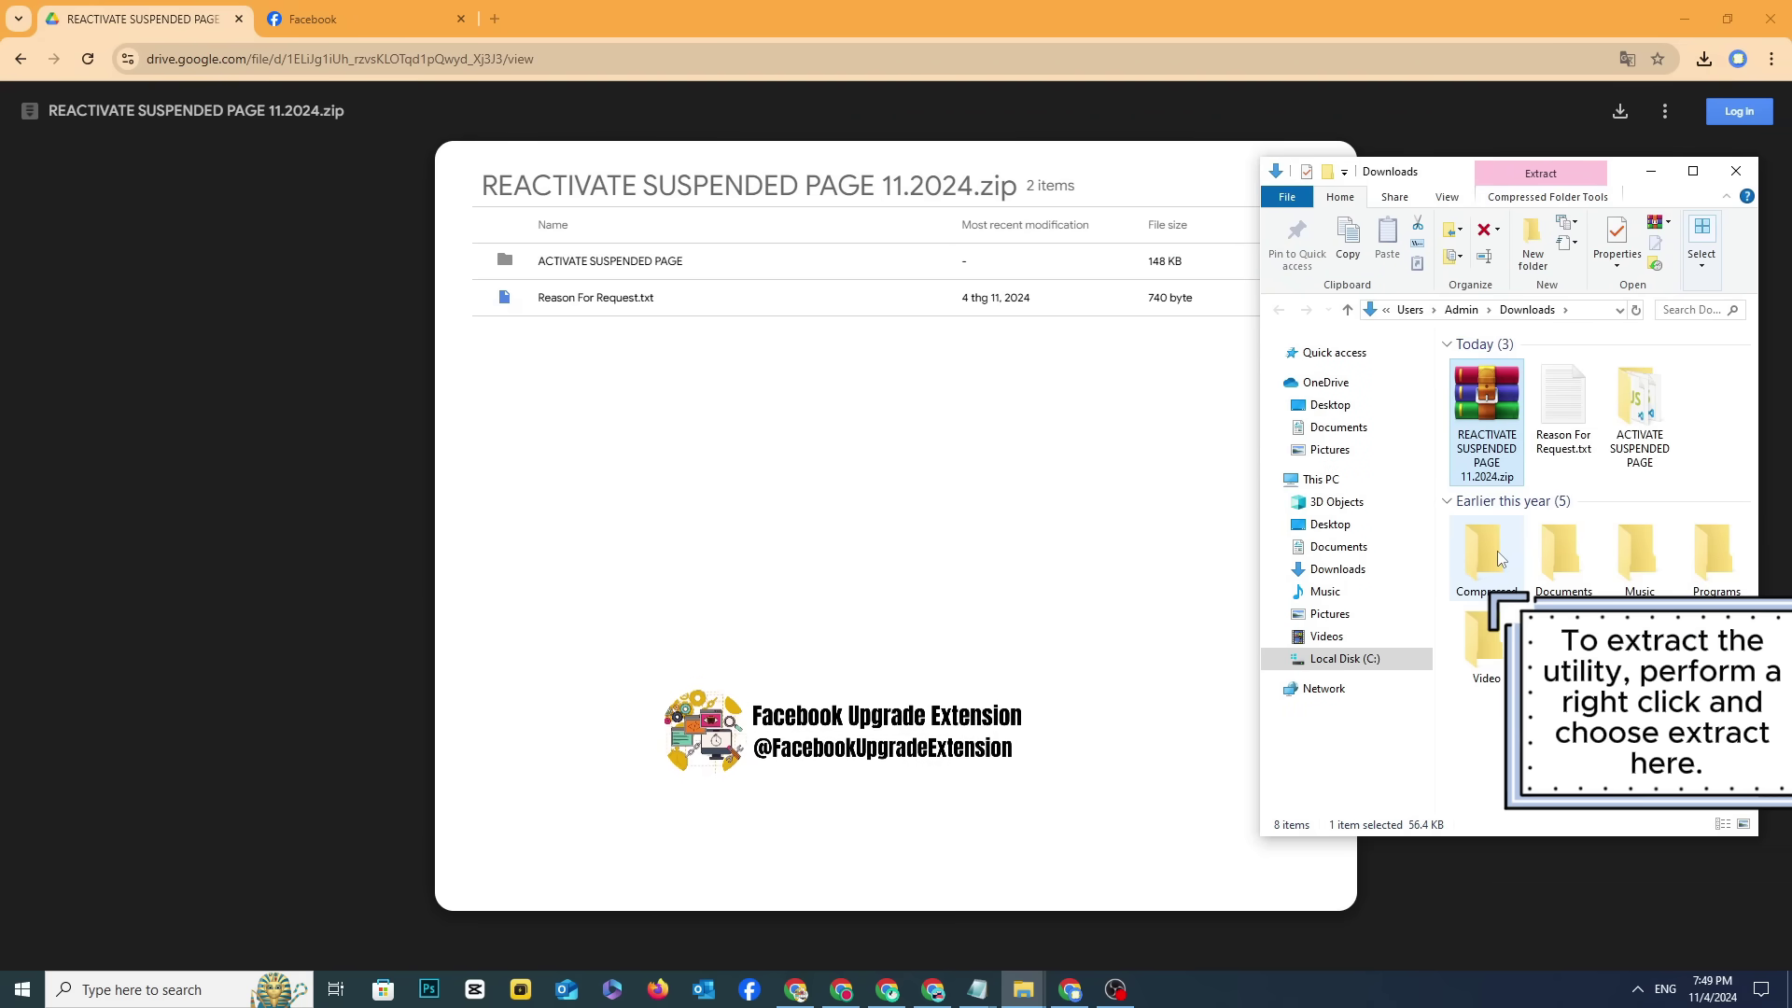
Step: Select the extracted ACTIVATE SUSPENDED PAGE folder, and enable Developer mode on the browser's Extensions page
click(1624, 448)
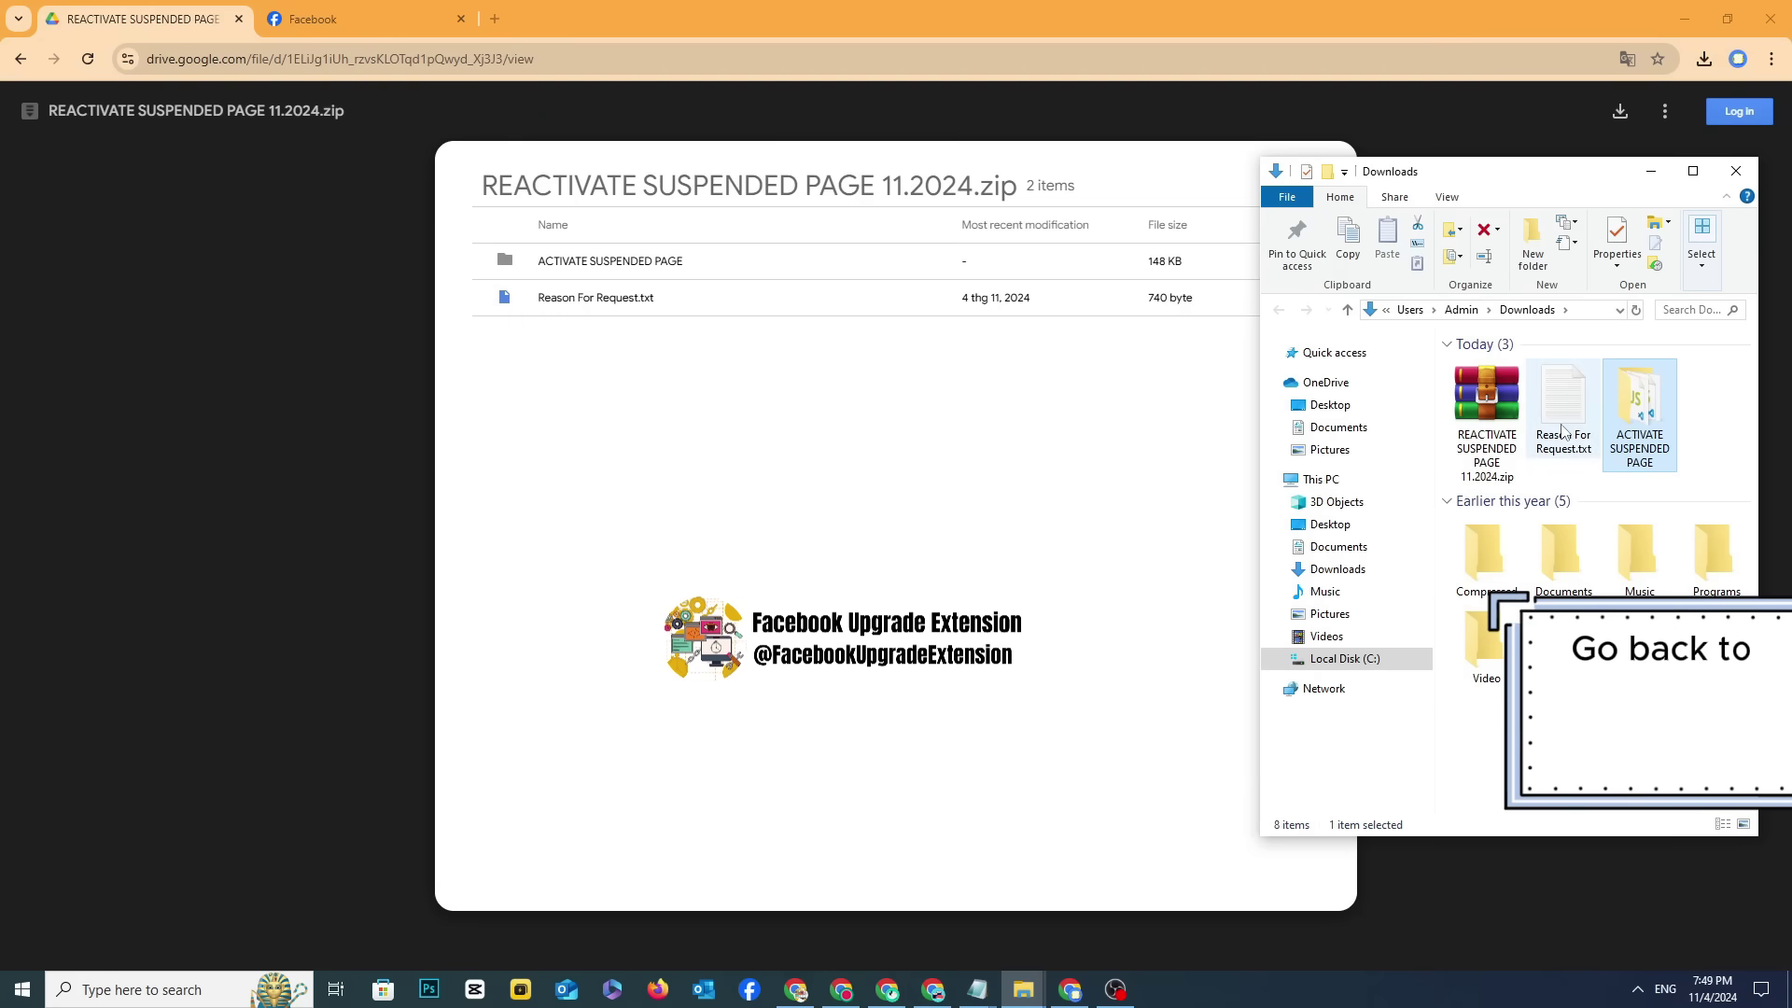
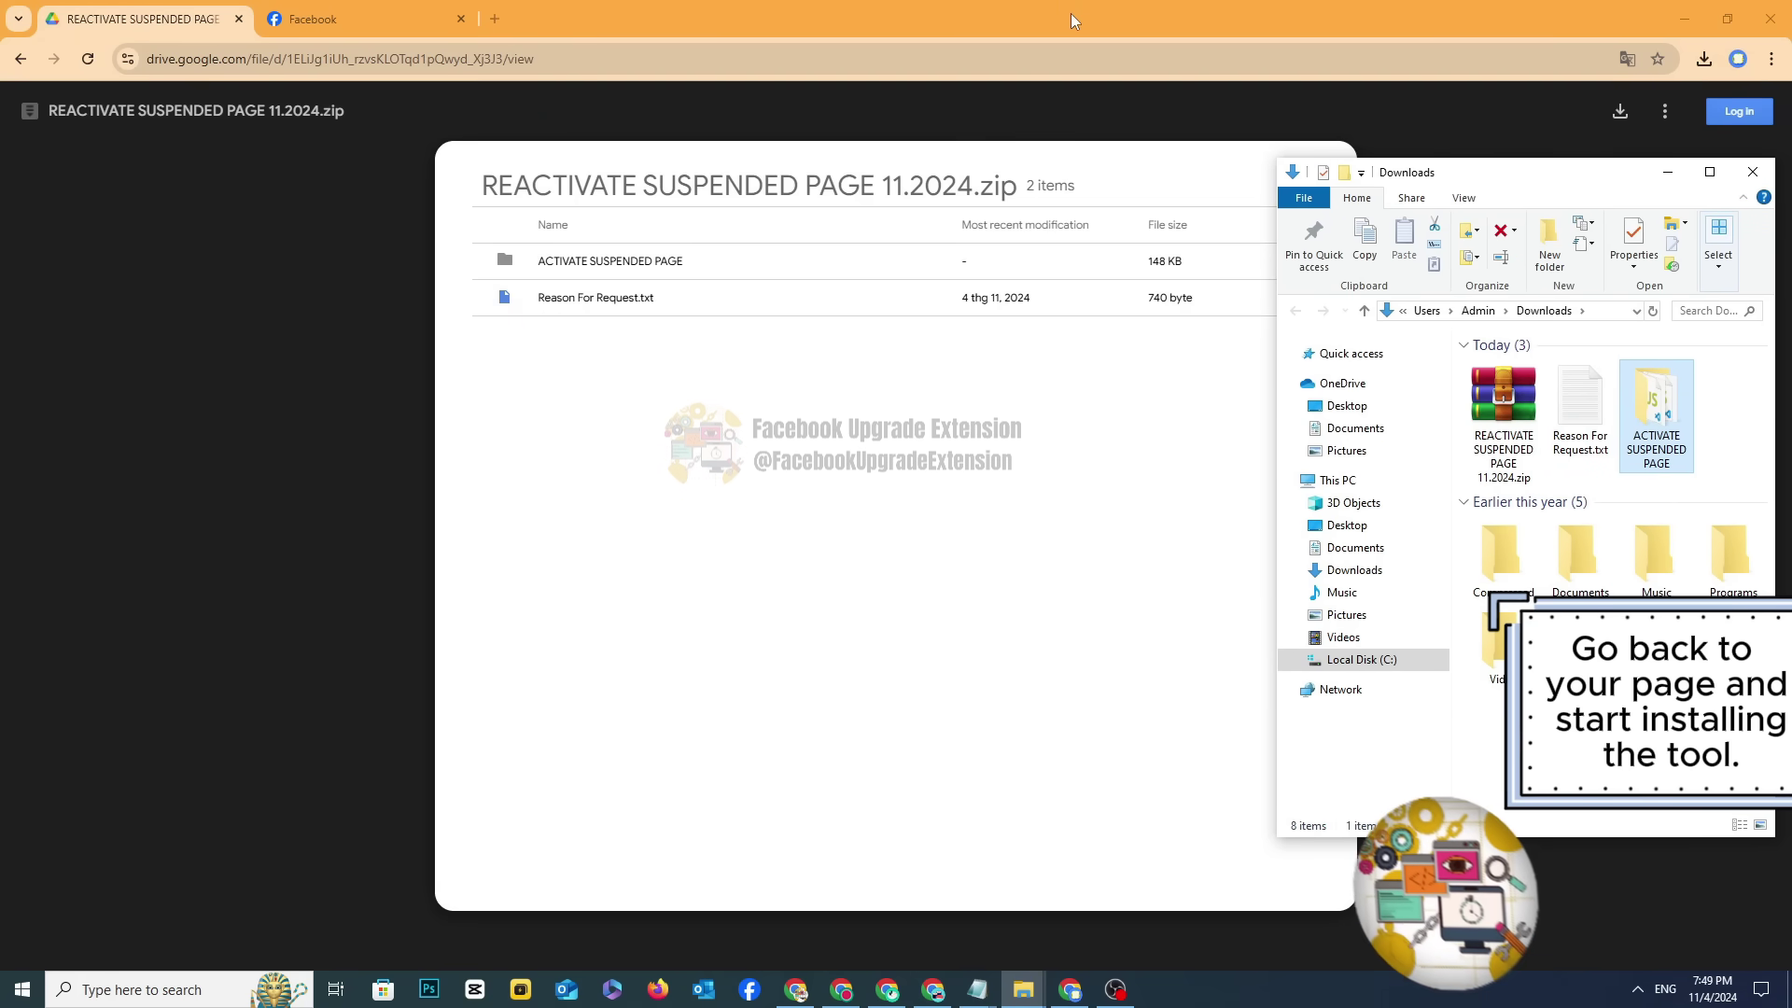
click(338, 11)
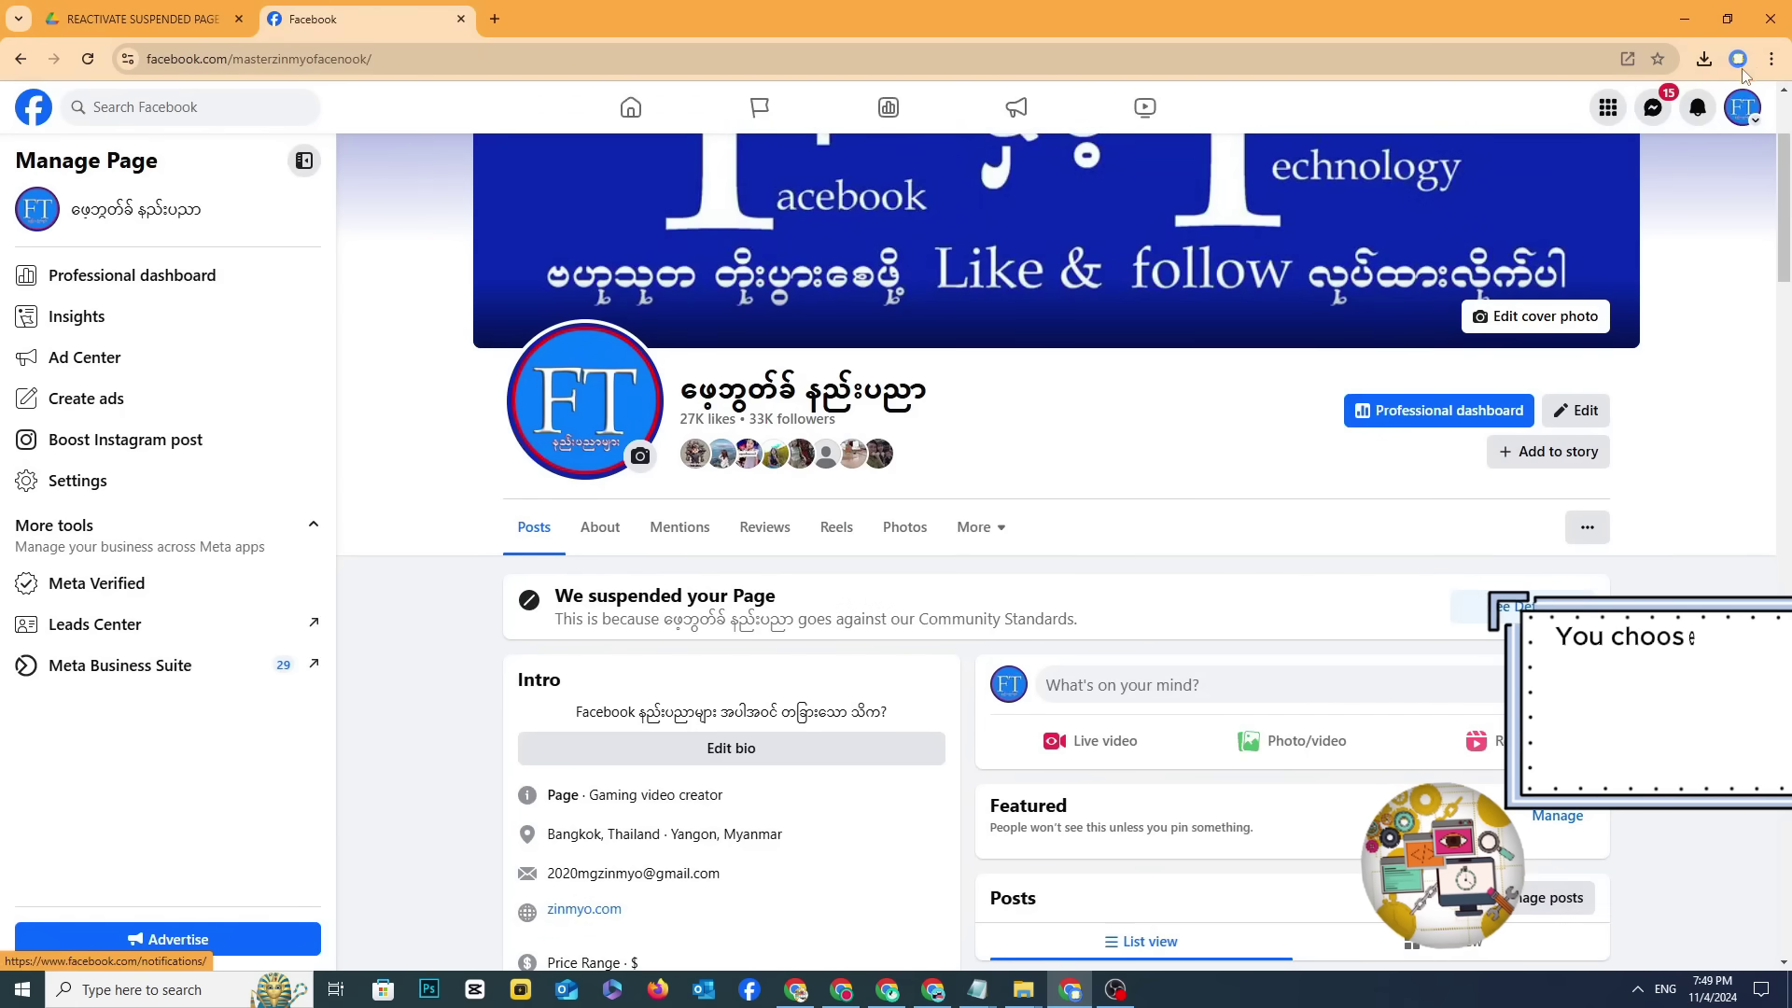
click(1770, 59)
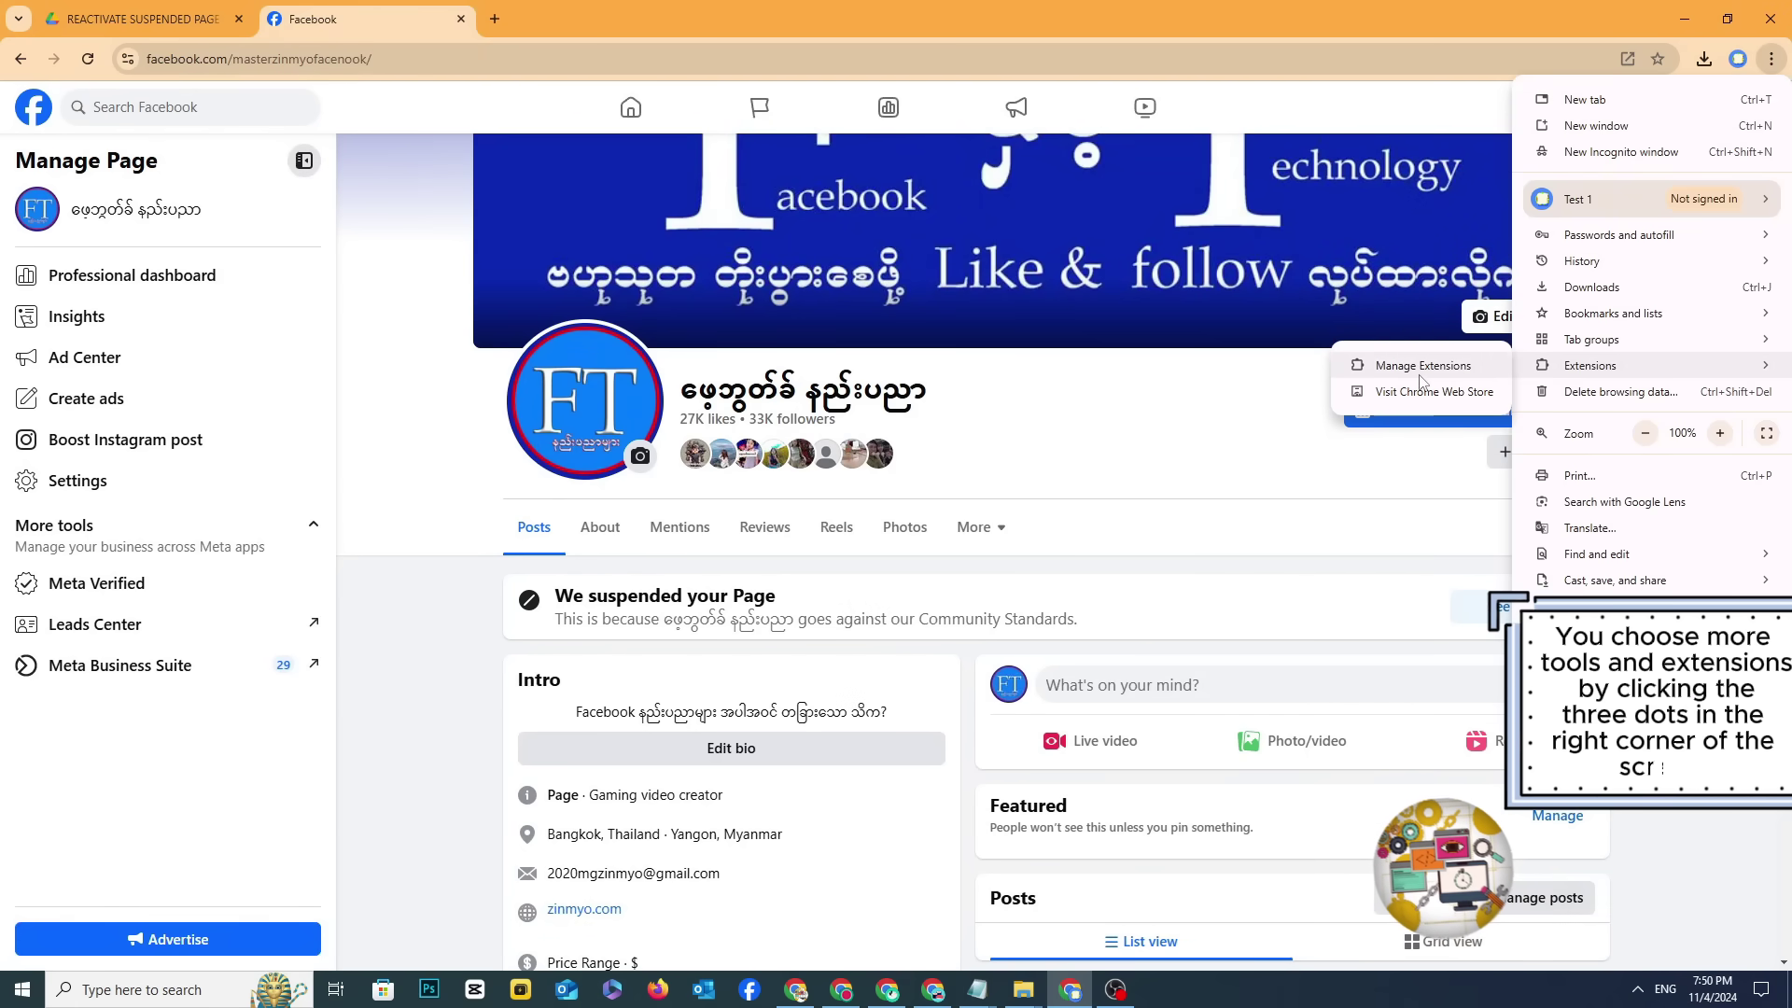
click(1422, 366)
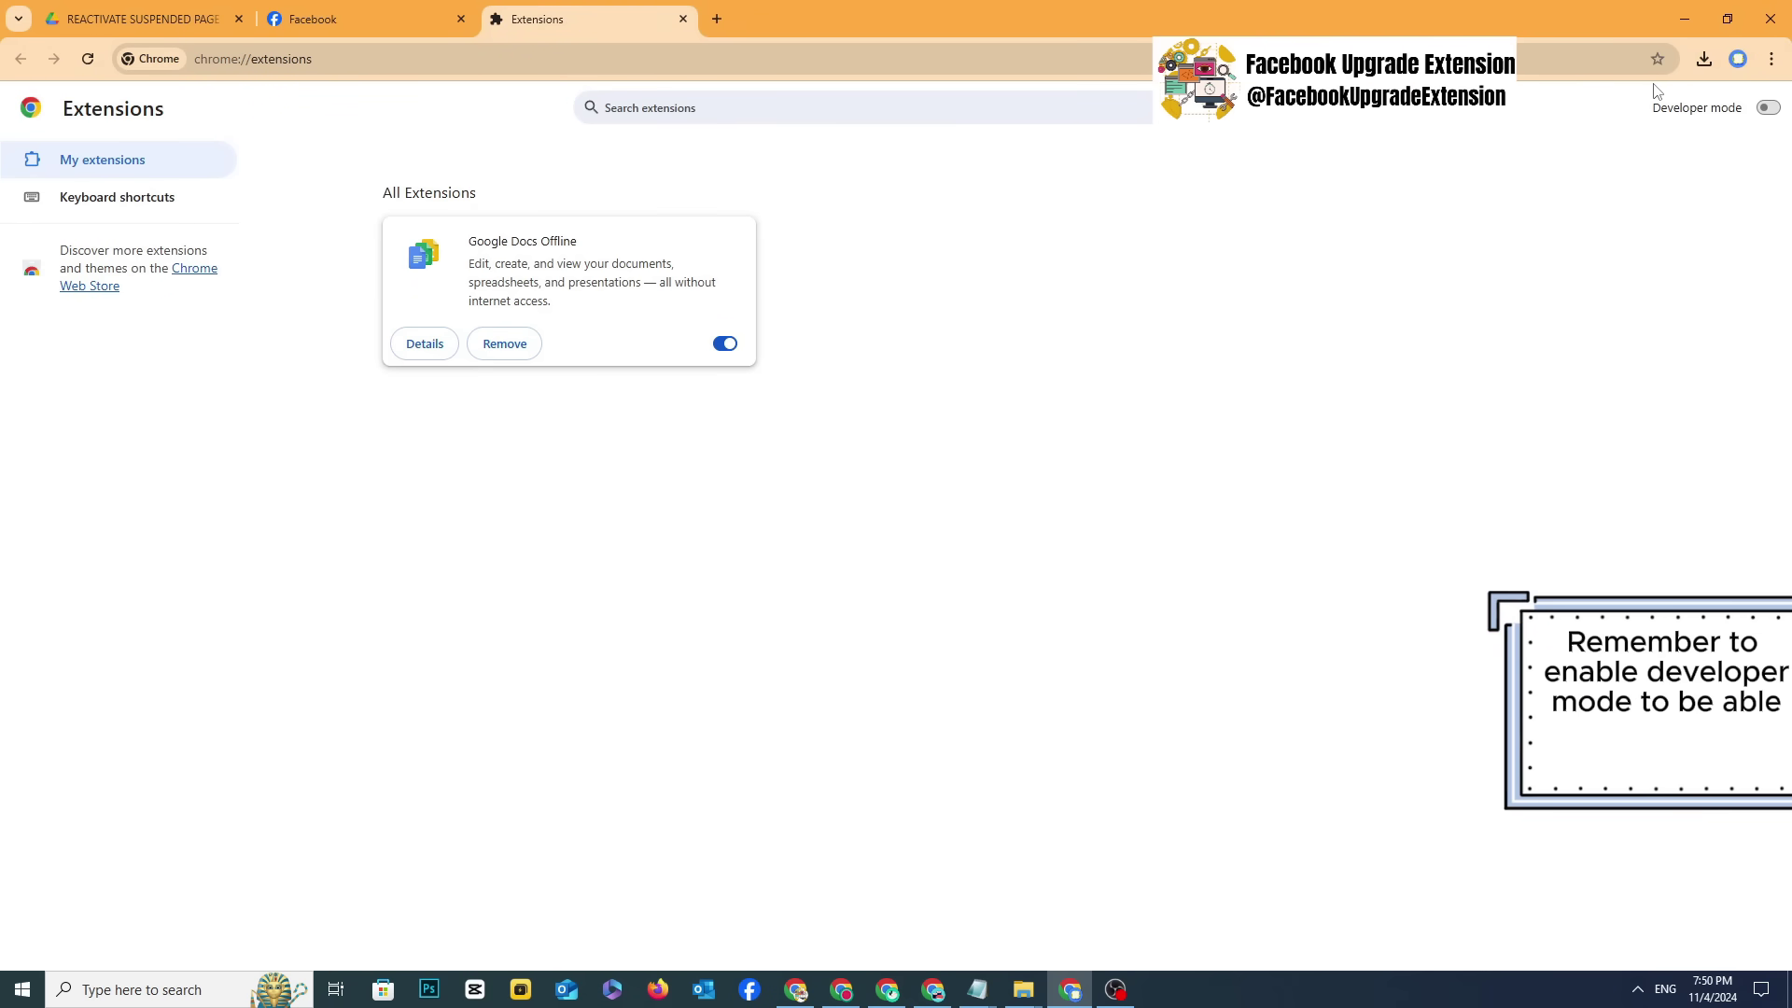
click(1765, 109)
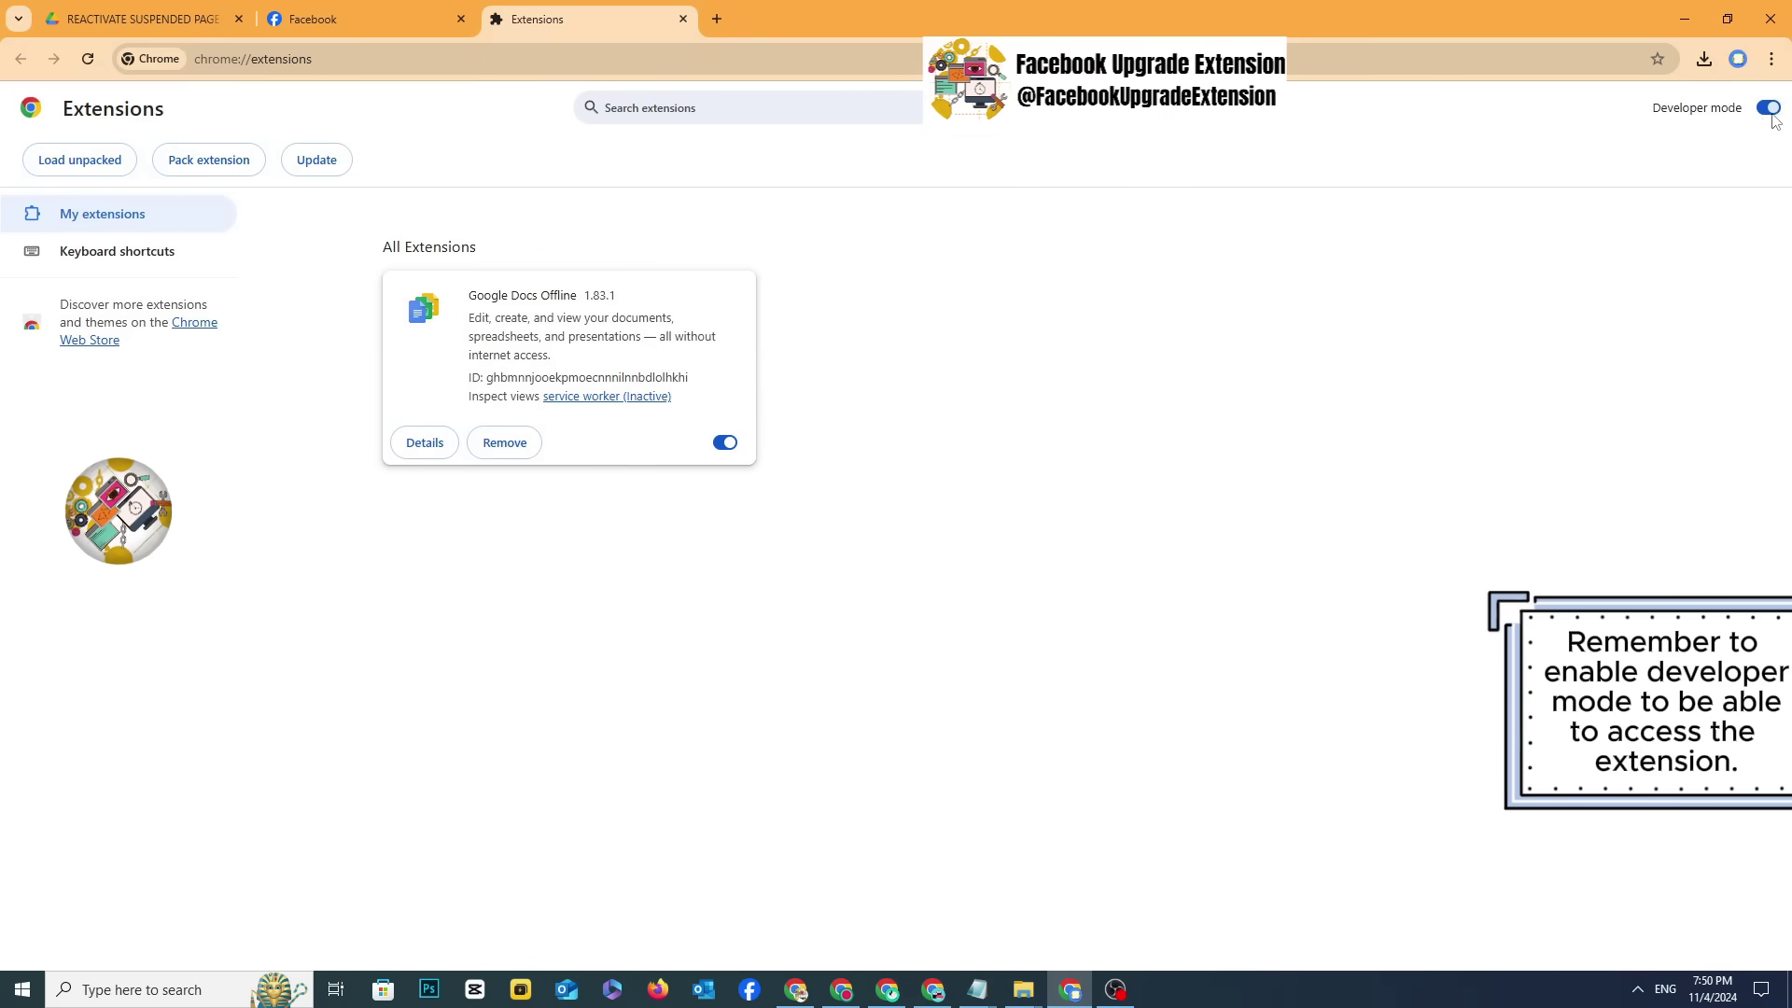
Step: Install the ACTIVATE SUSPENDED PAGE folder from Downloads directly as an extension, and remove that extension again
click(1023, 989)
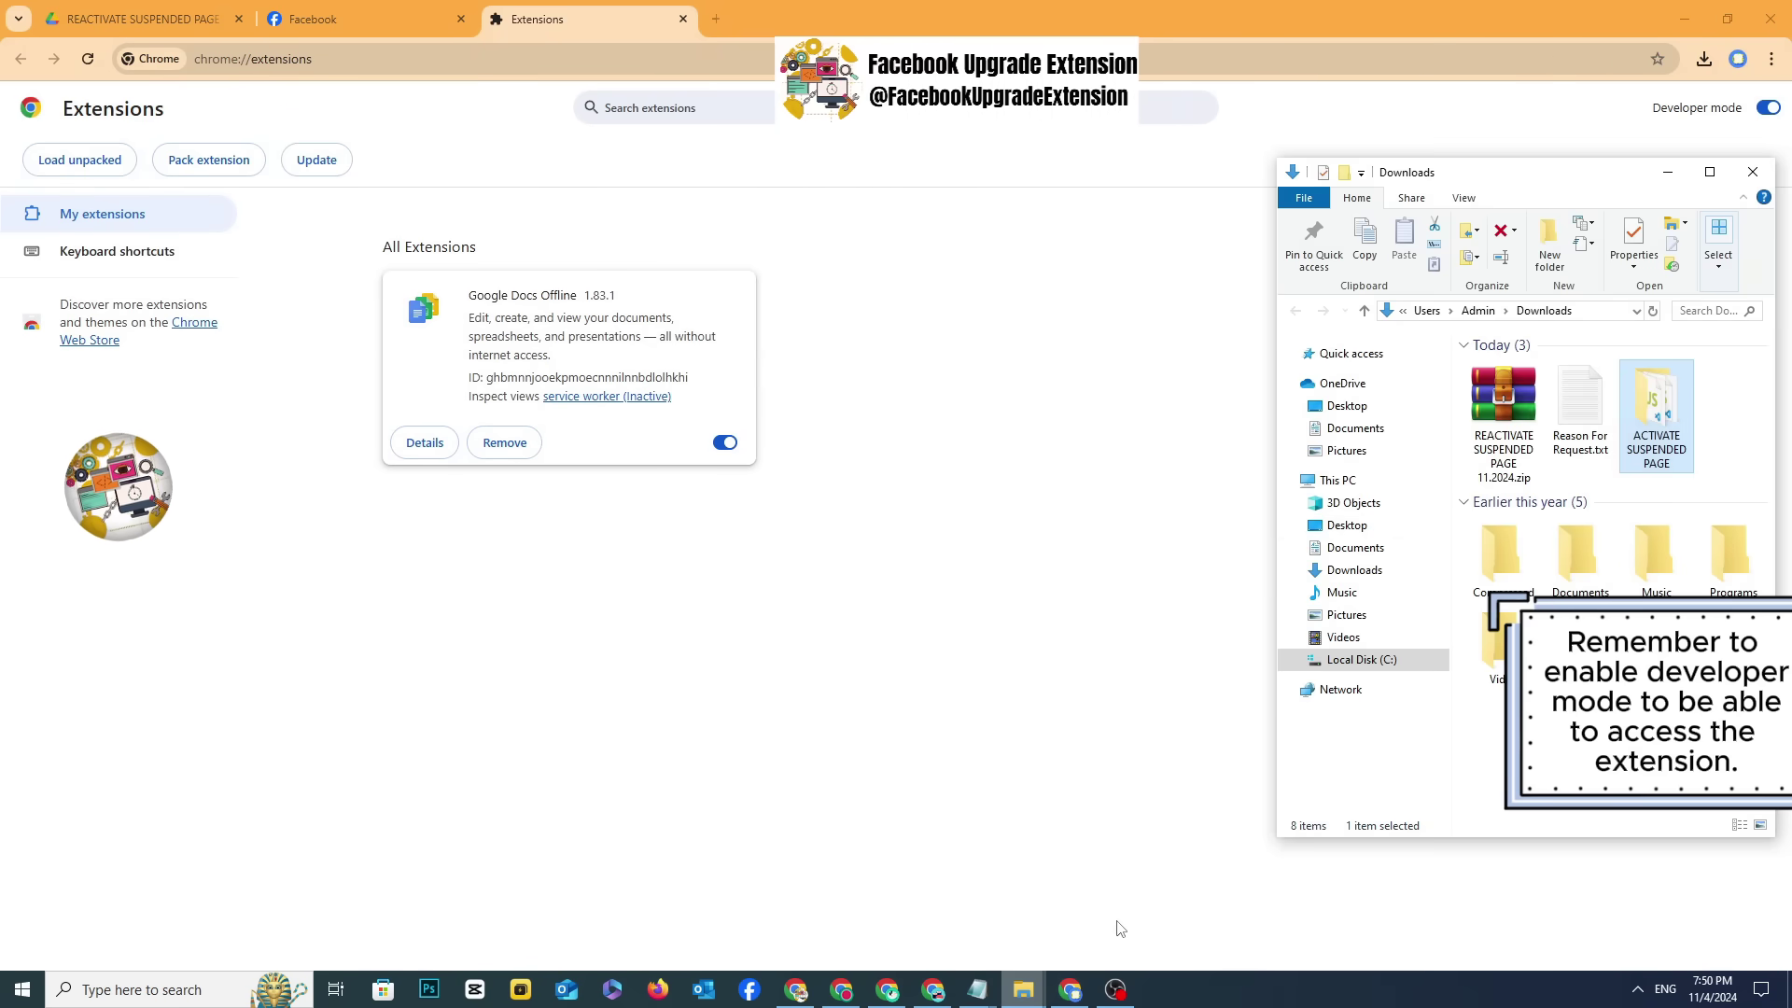
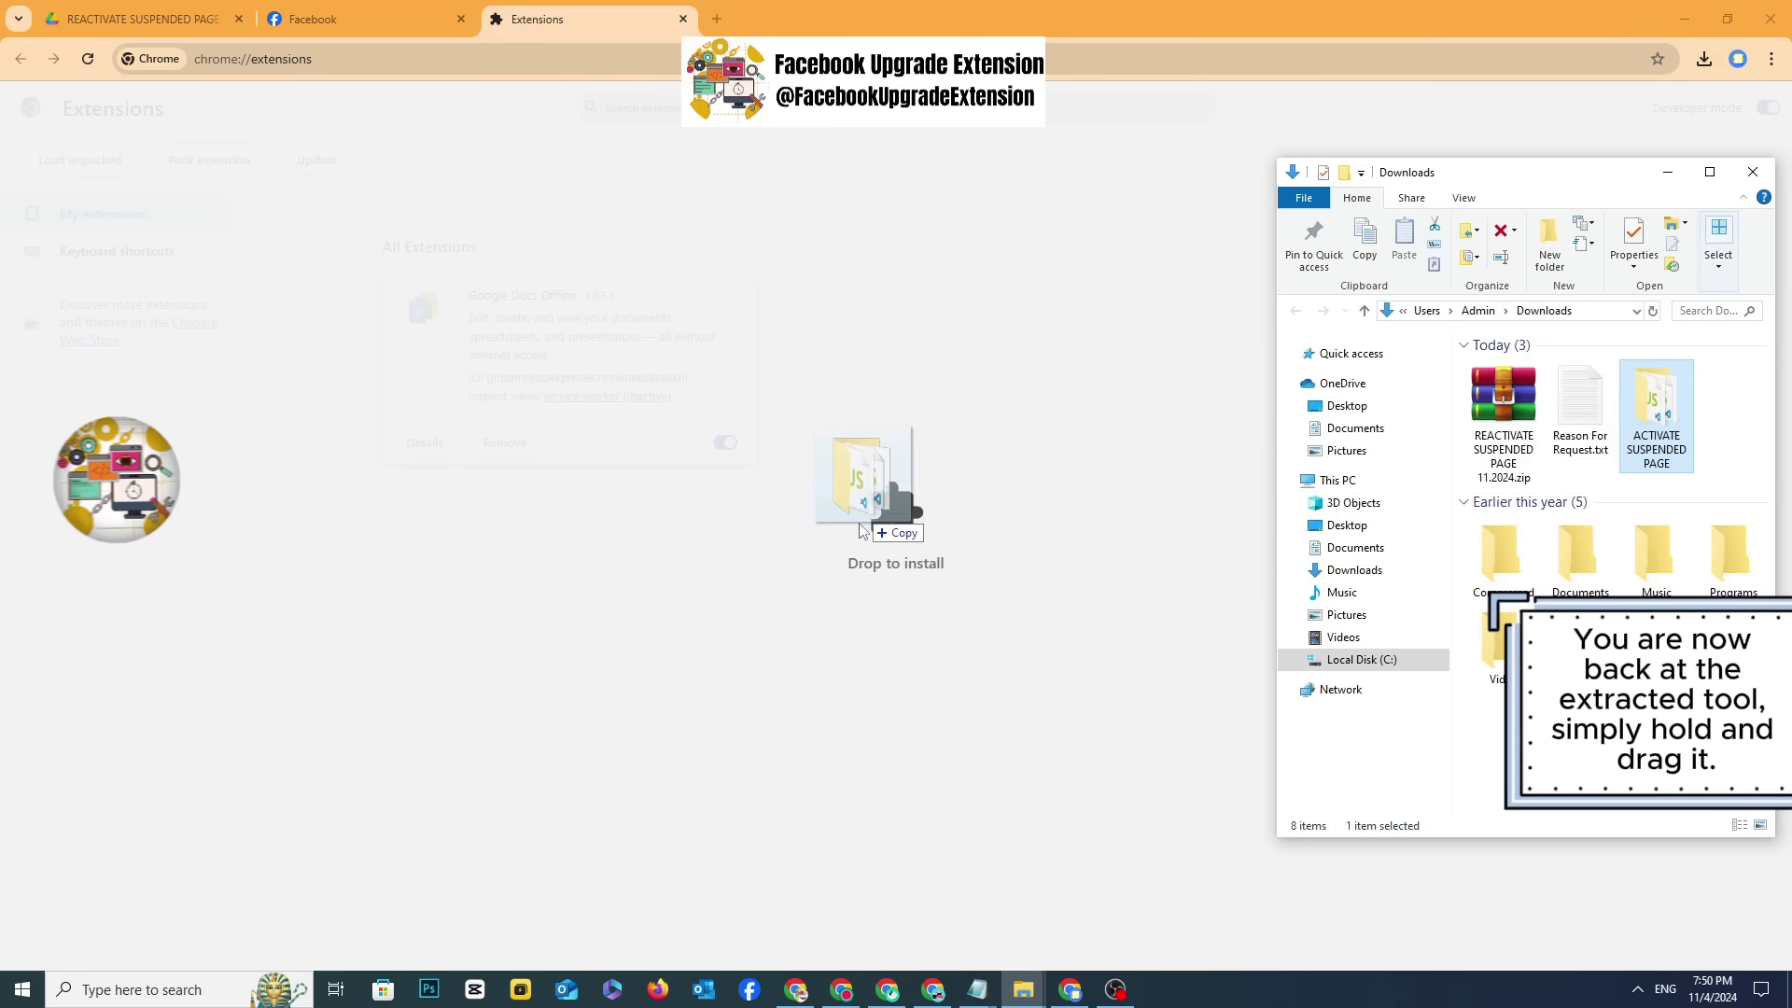
drag(859, 529, 905, 560)
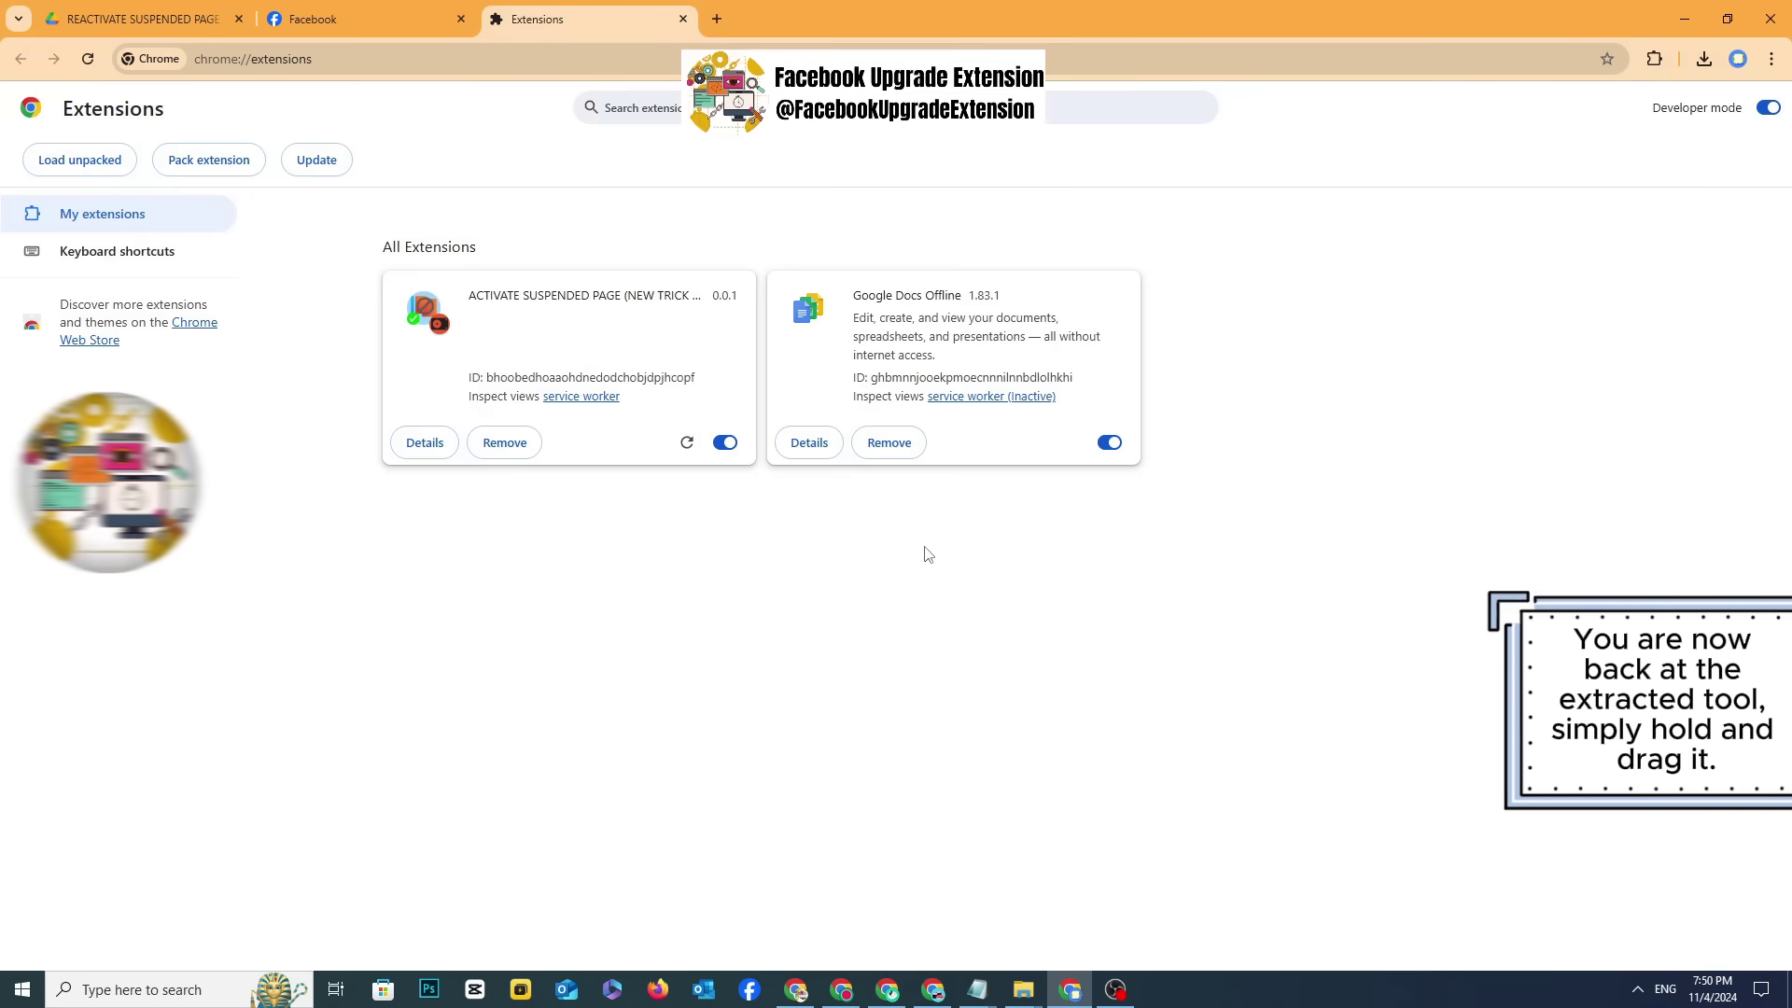
drag(452, 320, 670, 287)
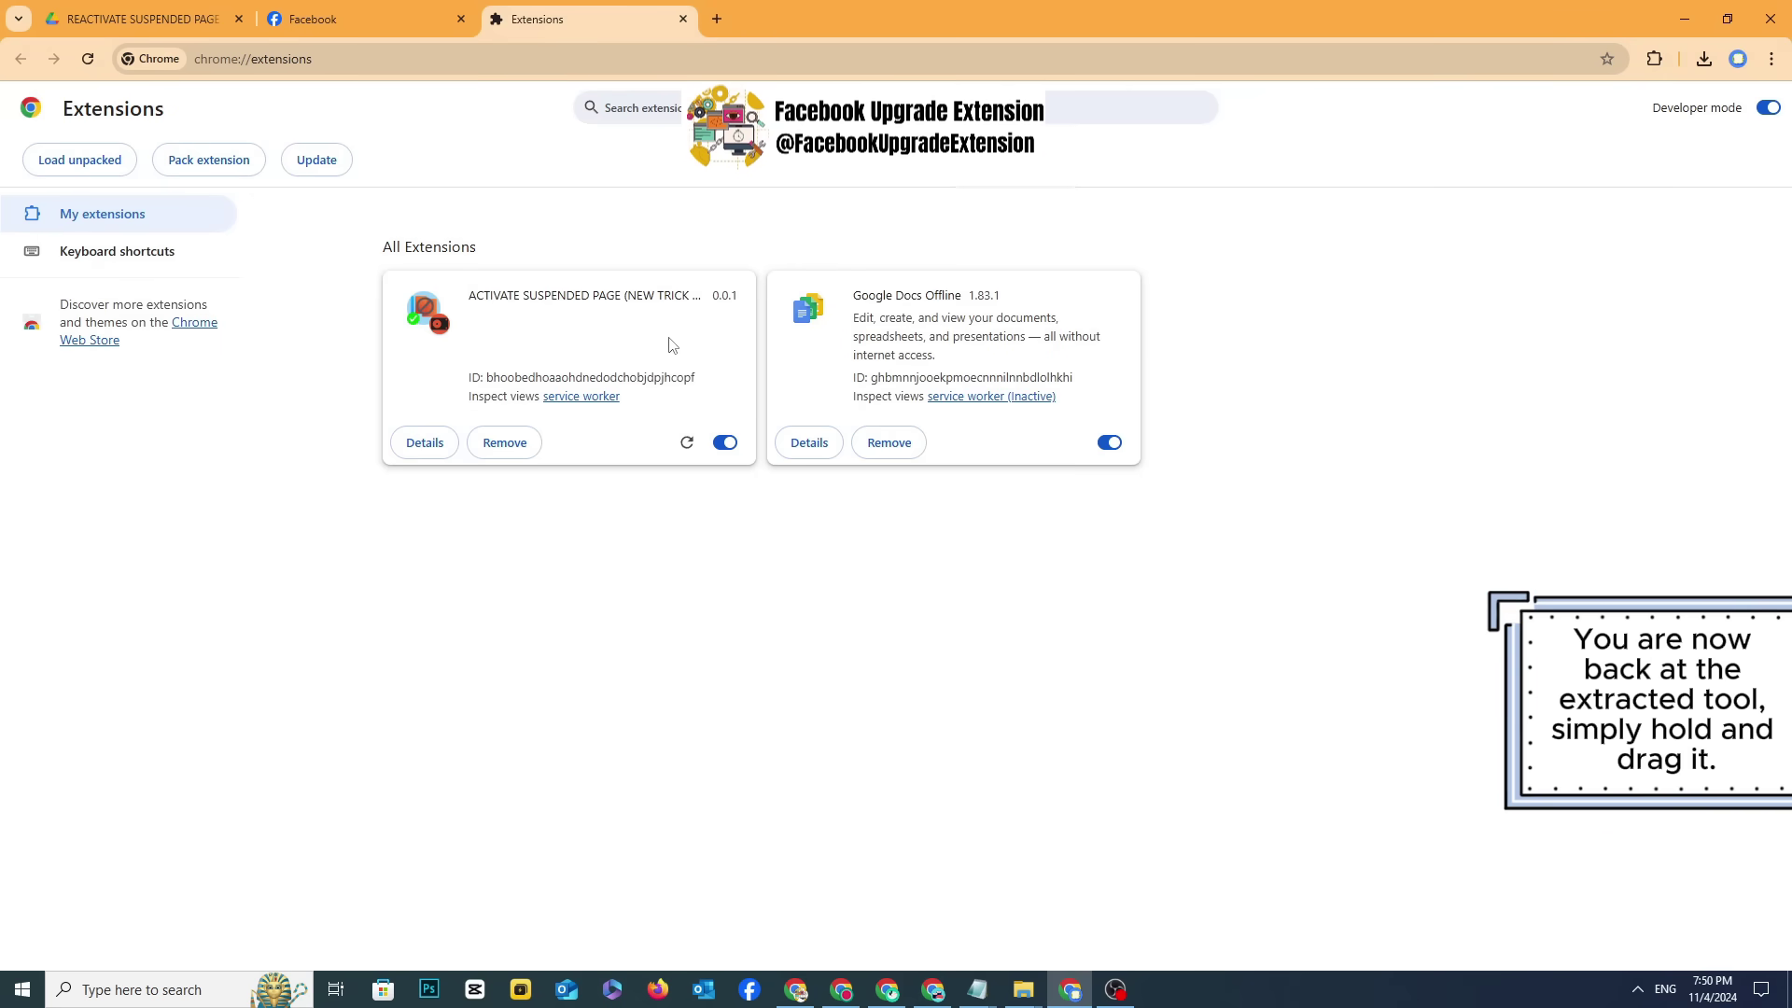
click(504, 443)
click(1488, 209)
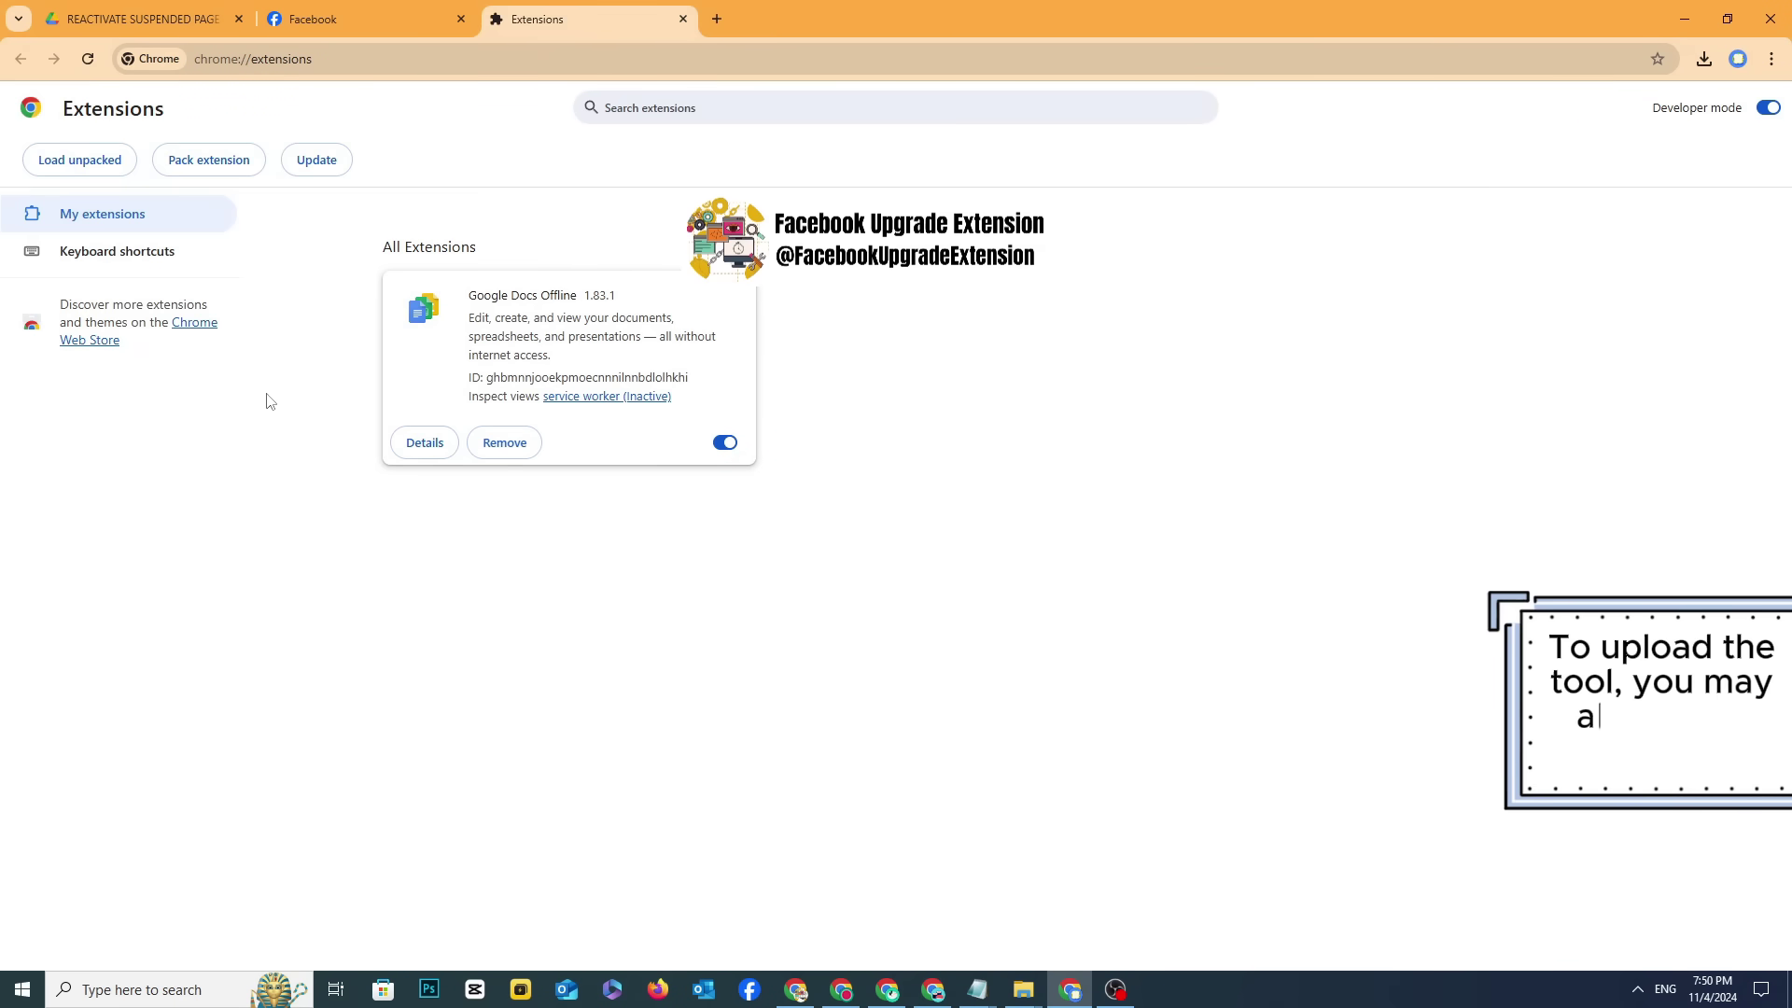
Step: Load the ACTIVATE SUSPENDED PAGE folder from Downloads as an unpacked extension
click(79, 160)
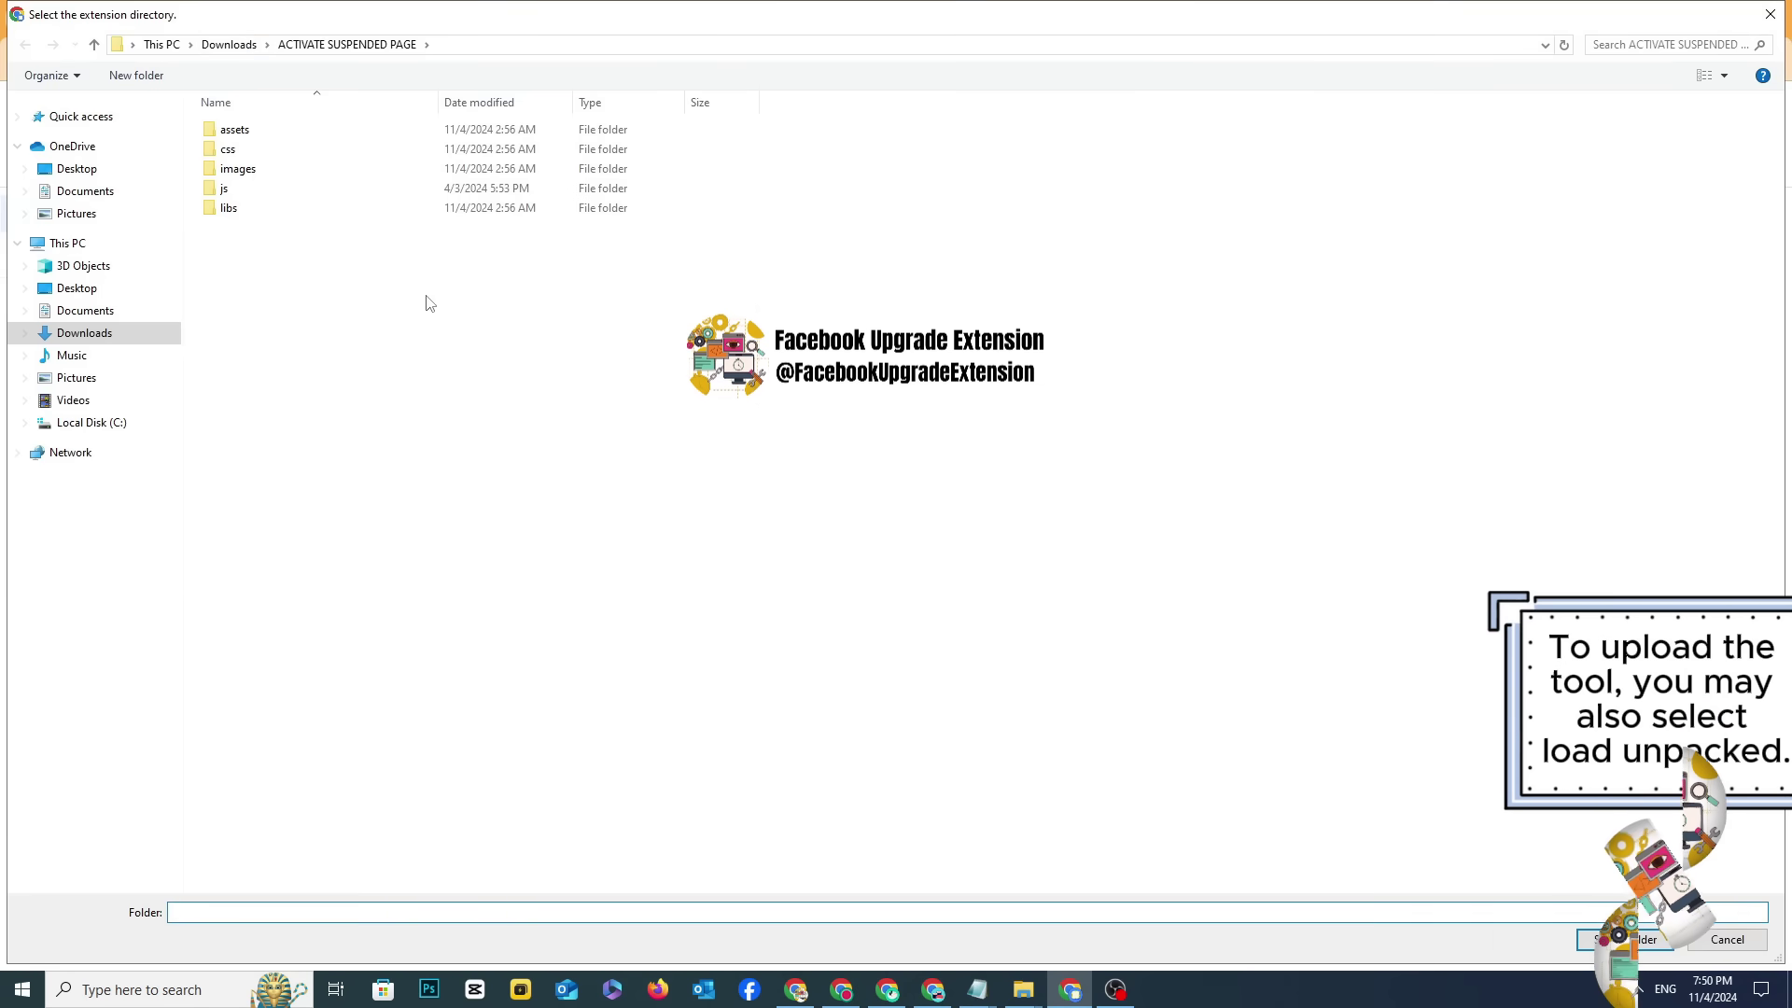
click(244, 44)
click(413, 156)
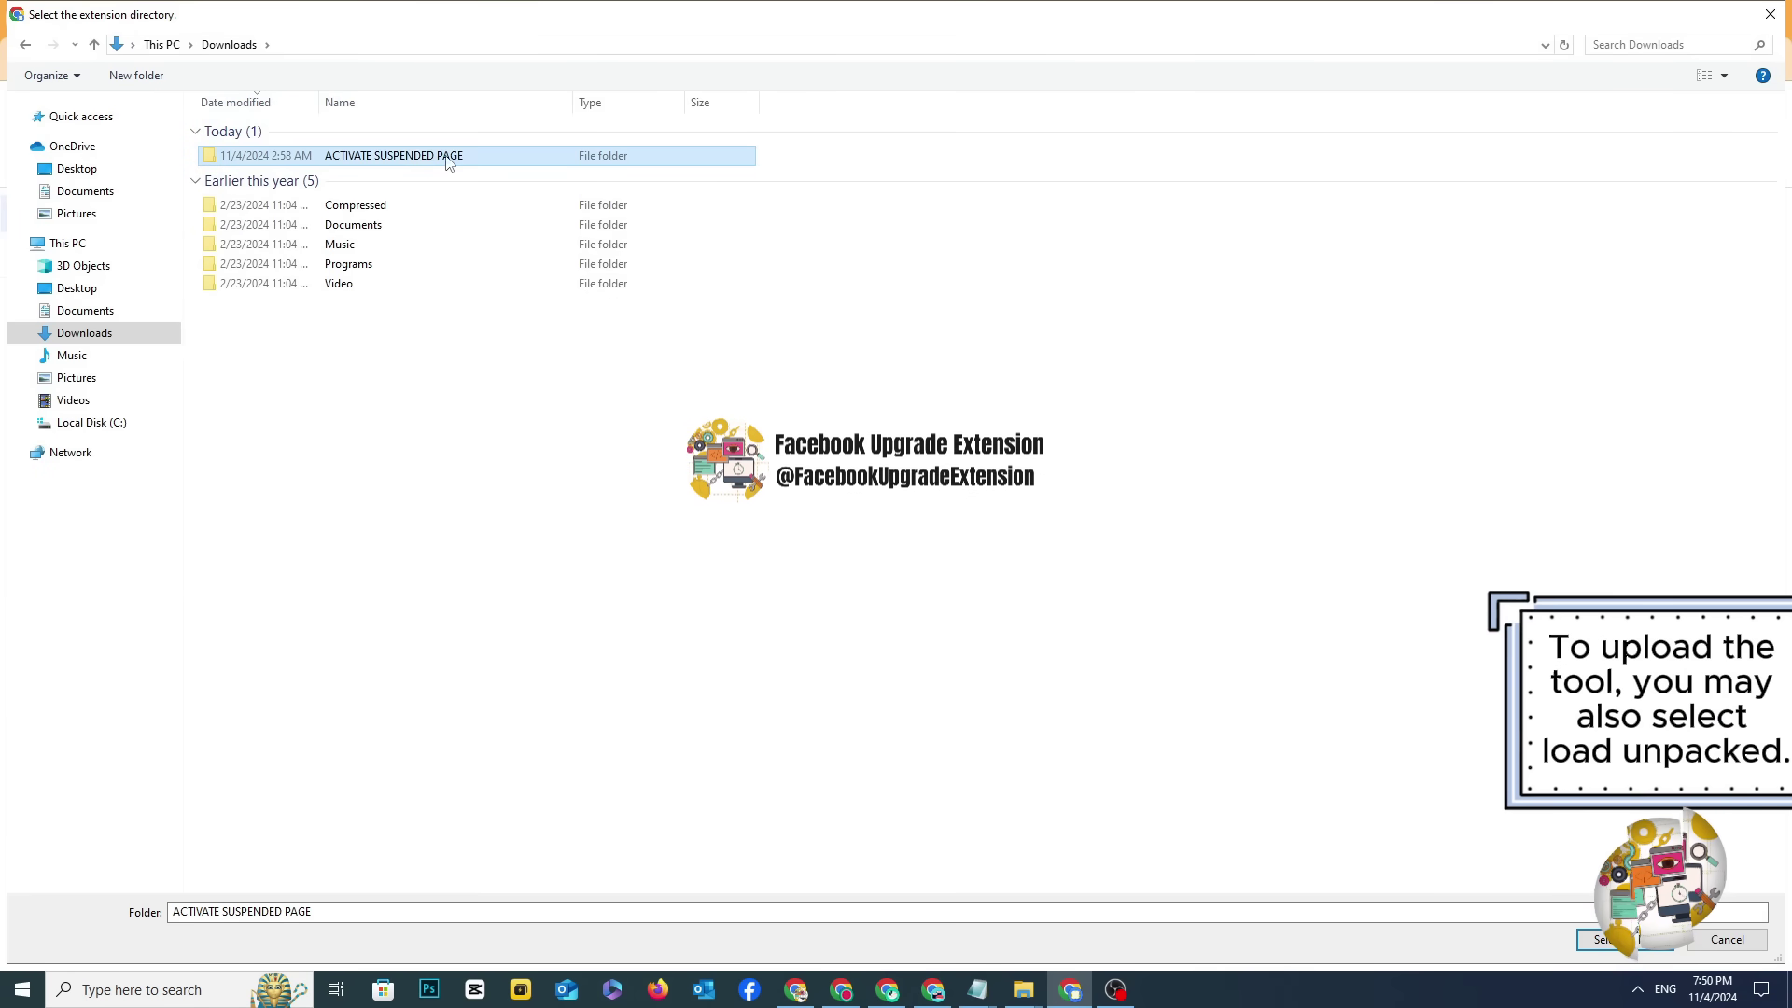
click(1611, 941)
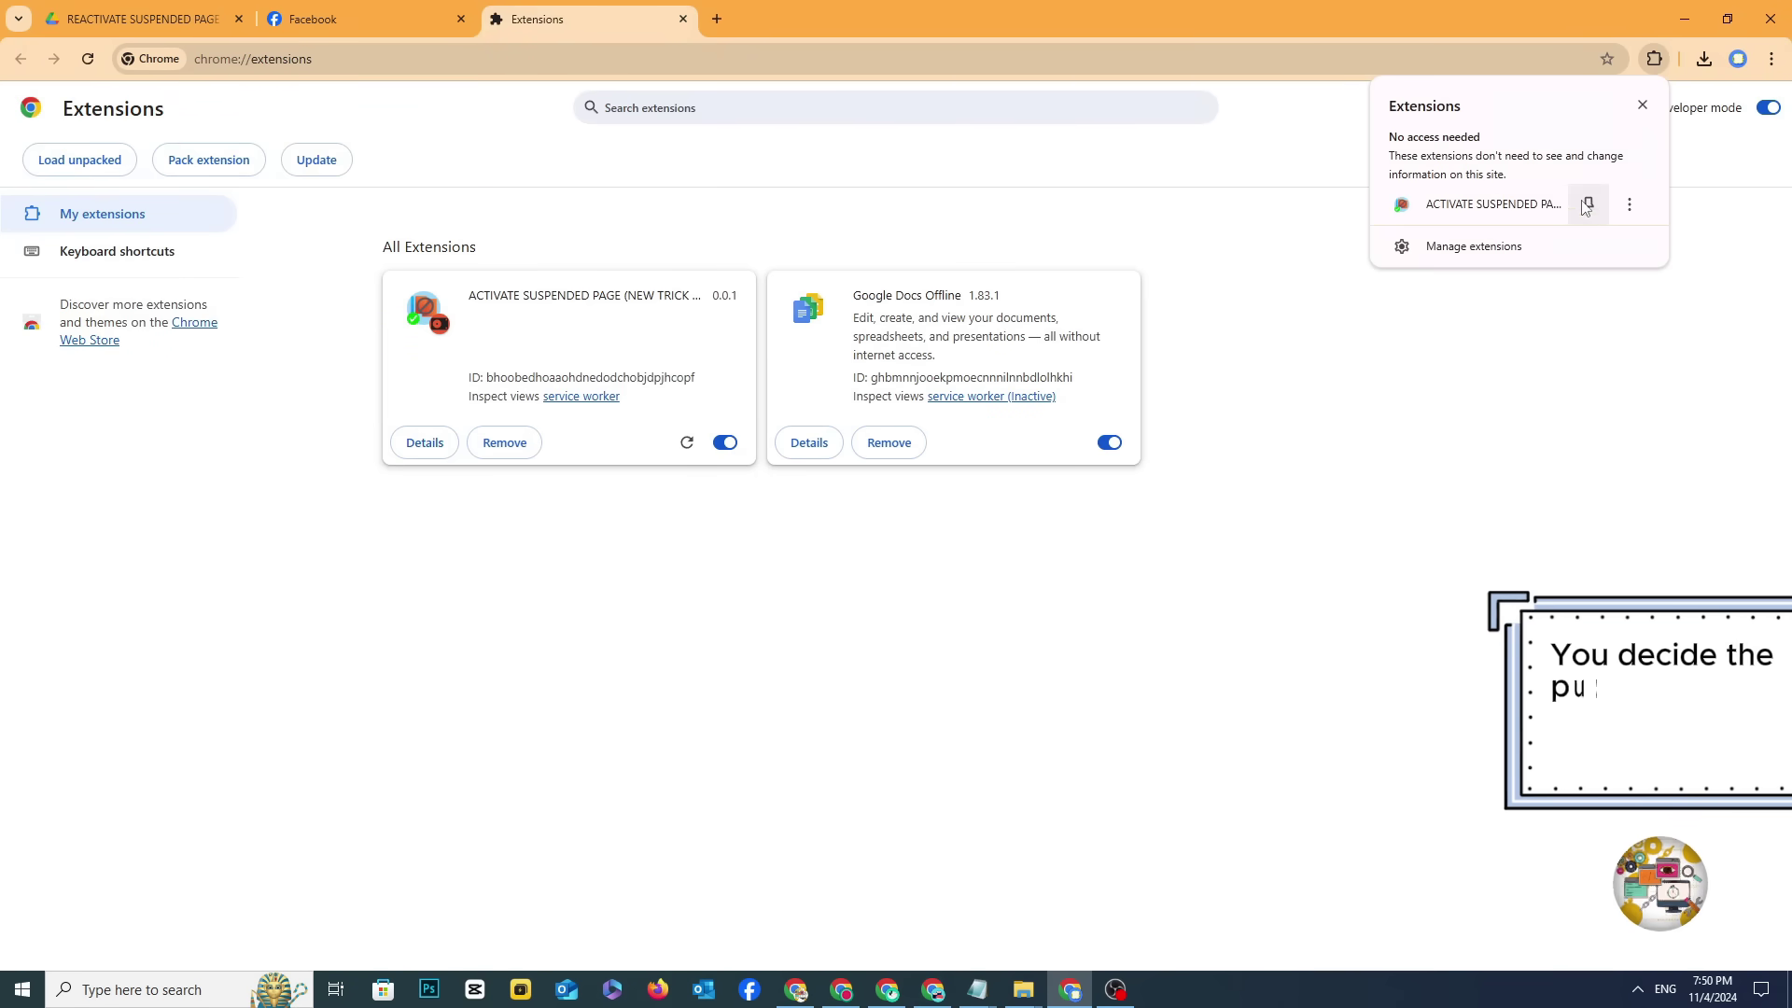
Step: Open the pinned ACTIVATE SUSPENDED PAGE extension and close the Extensions page
click(1620, 58)
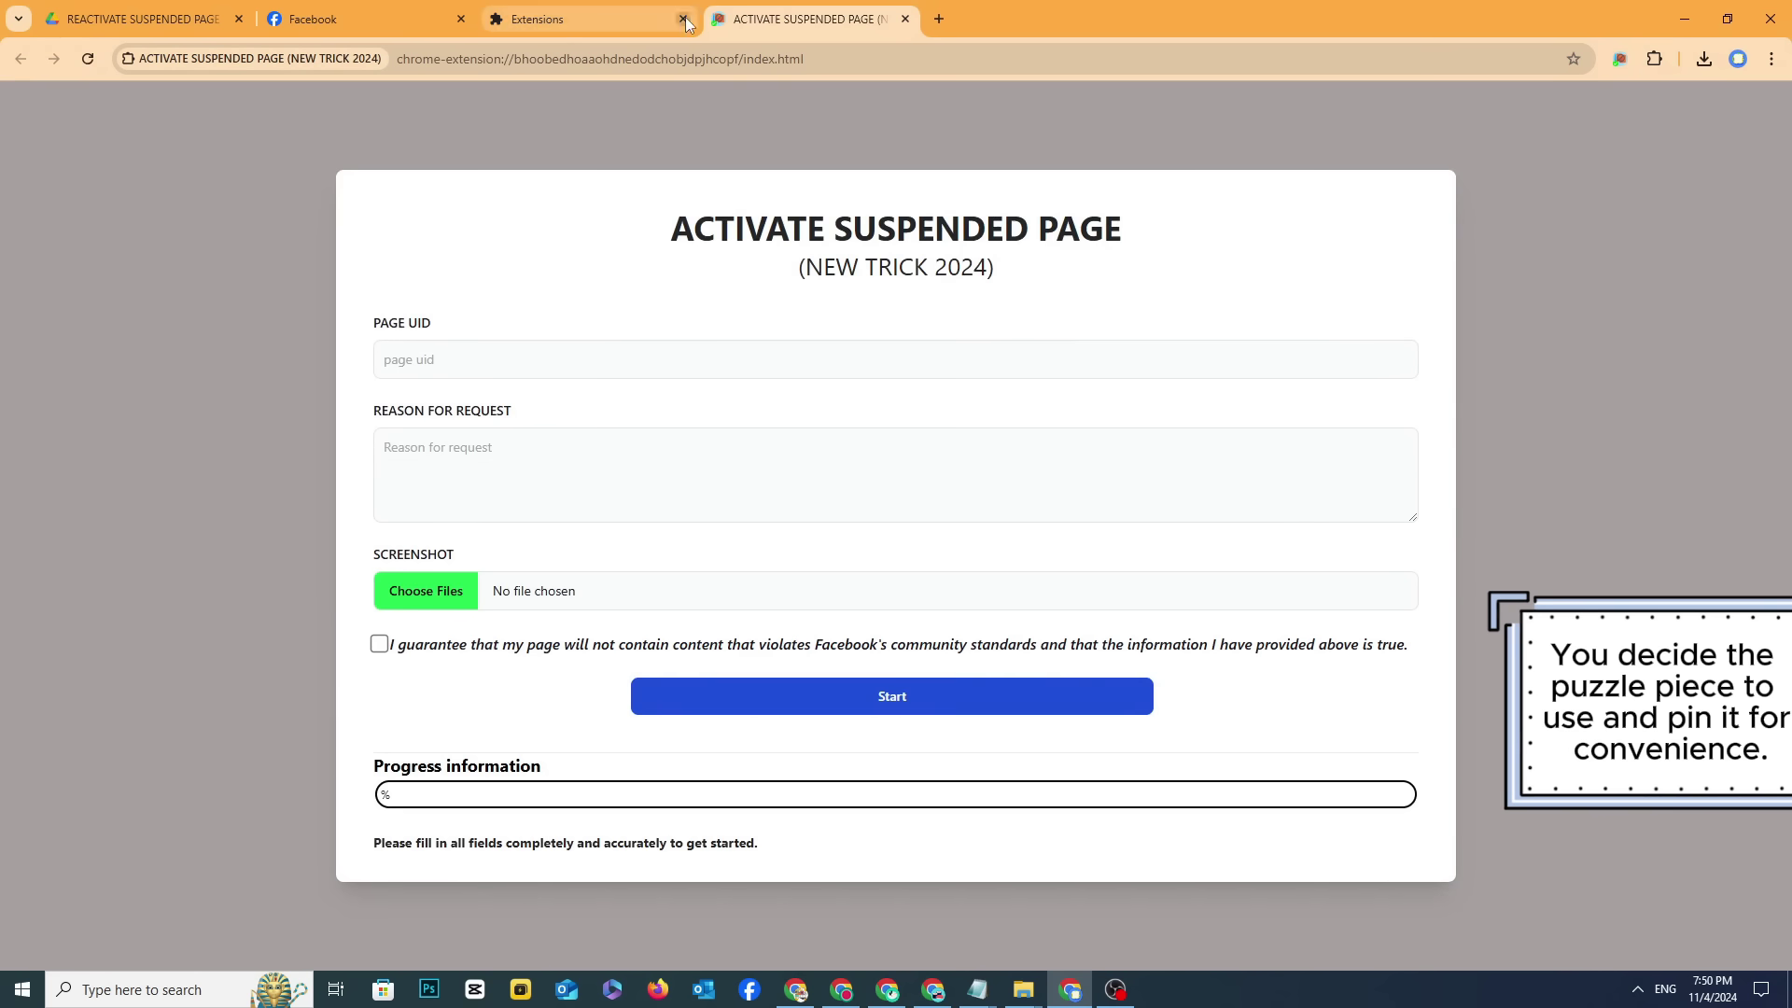
click(684, 19)
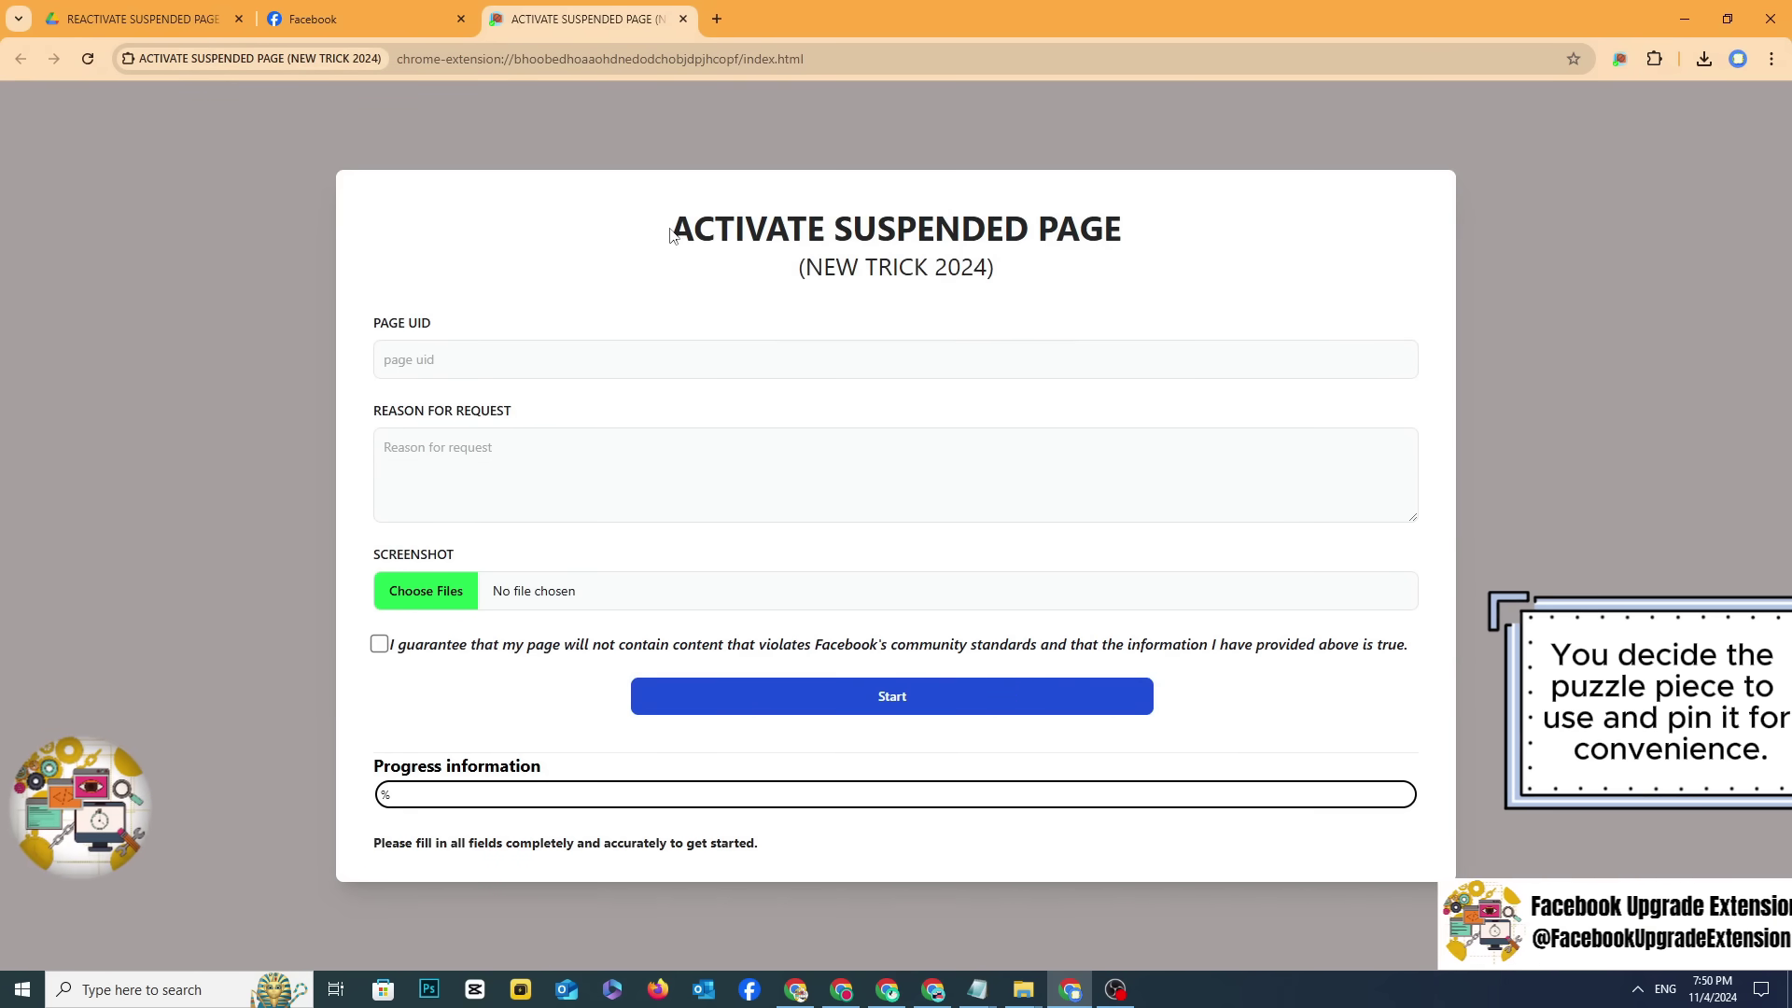
Step: Examine the extension form's title and its Page UID, Reason for Request and Screenshot fields
drag(670, 233, 1191, 240)
click(1192, 240)
drag(372, 324, 504, 323)
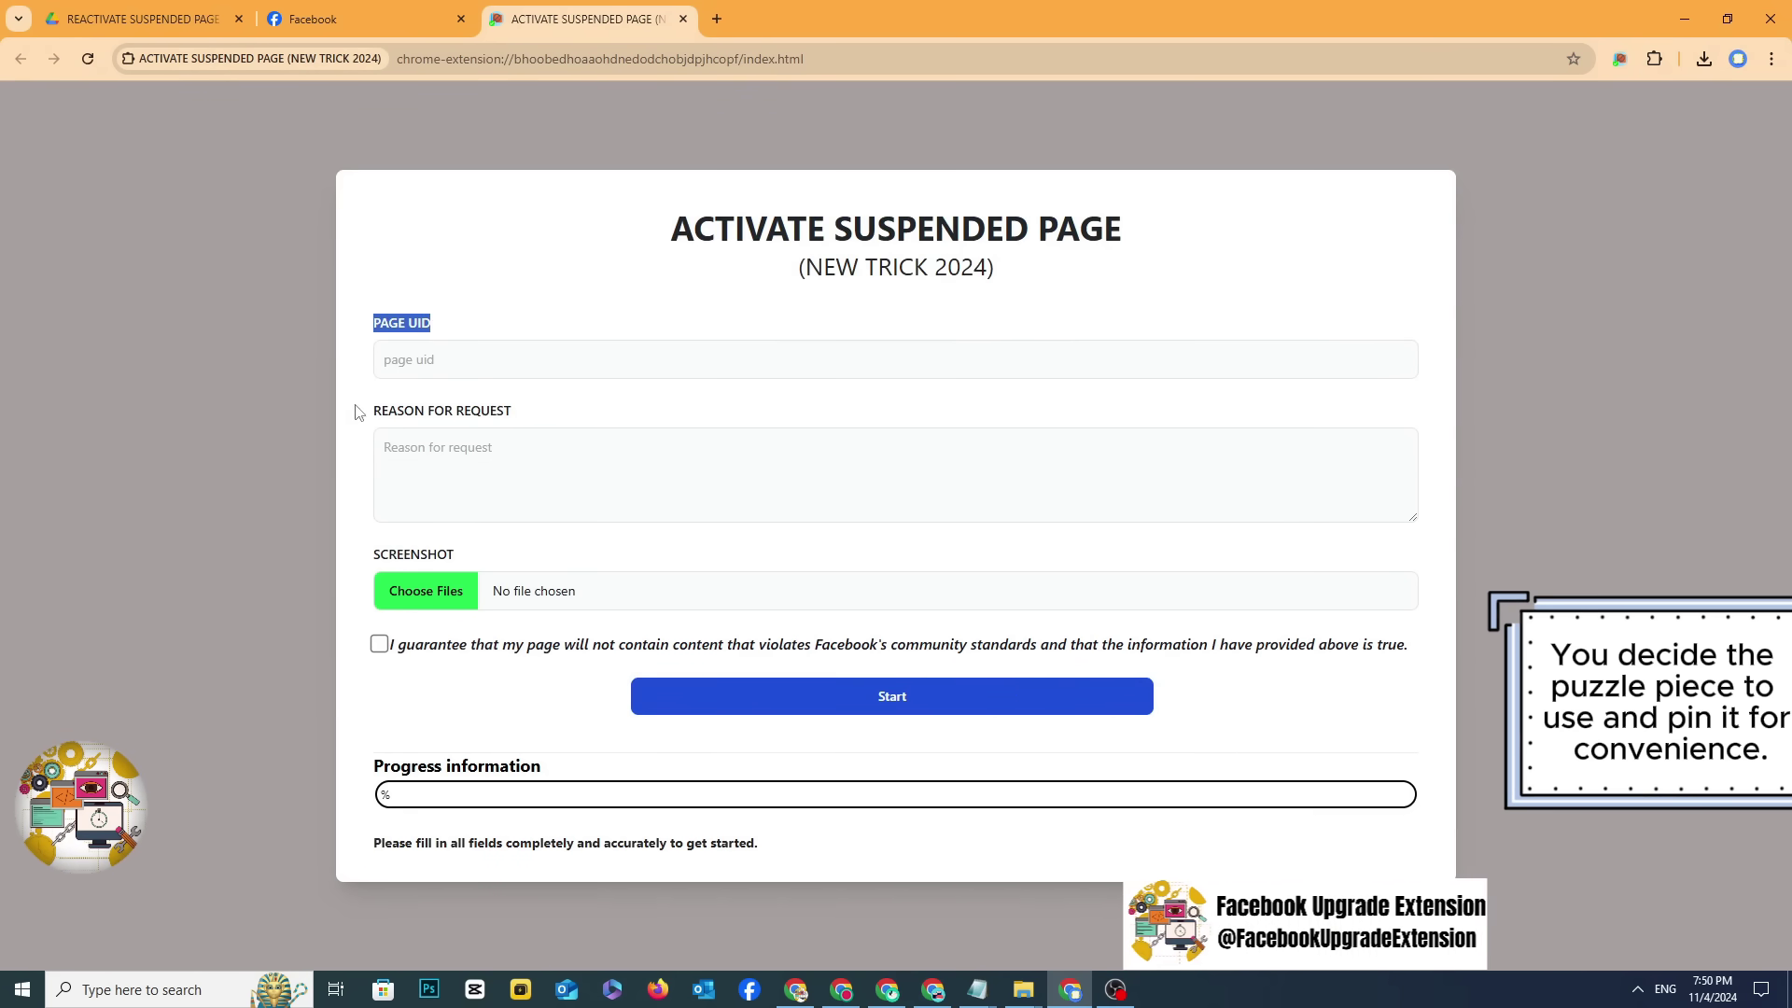
drag(354, 411, 703, 408)
click(703, 408)
drag(360, 552, 457, 556)
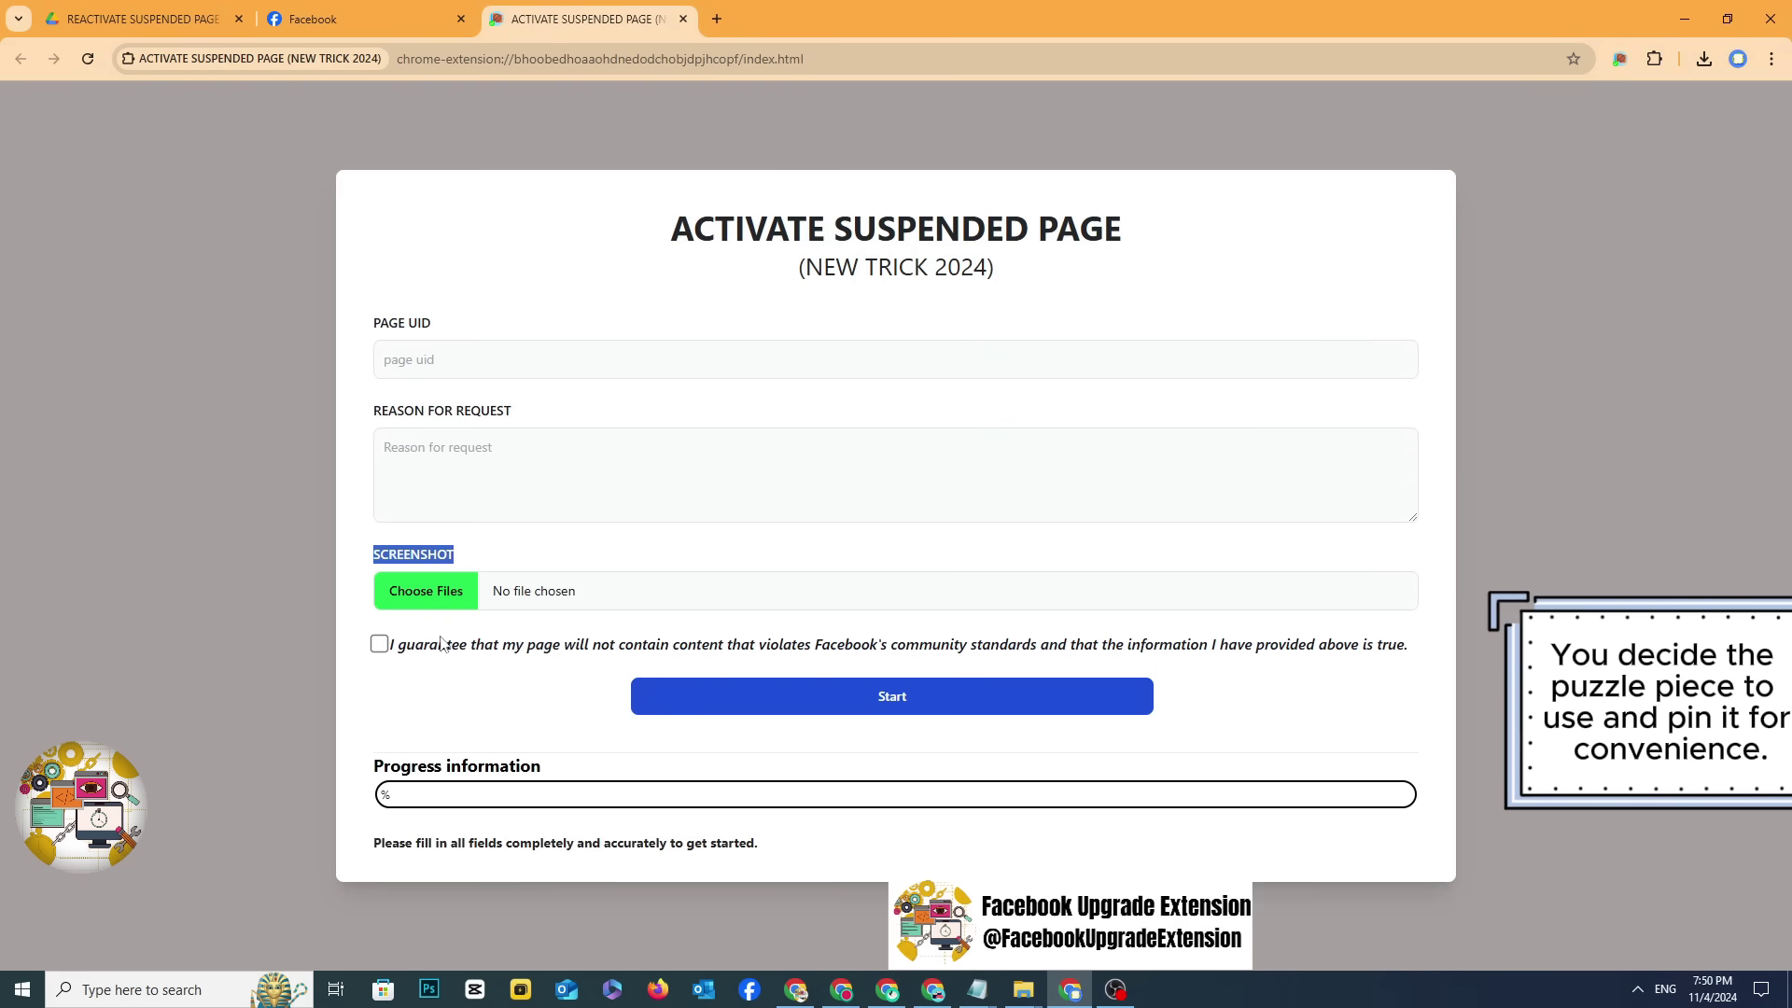
Step: Copy the Page ID from the Facebook page's Page transparency information into the extension's Page UID field
click(351, 4)
click(616, 530)
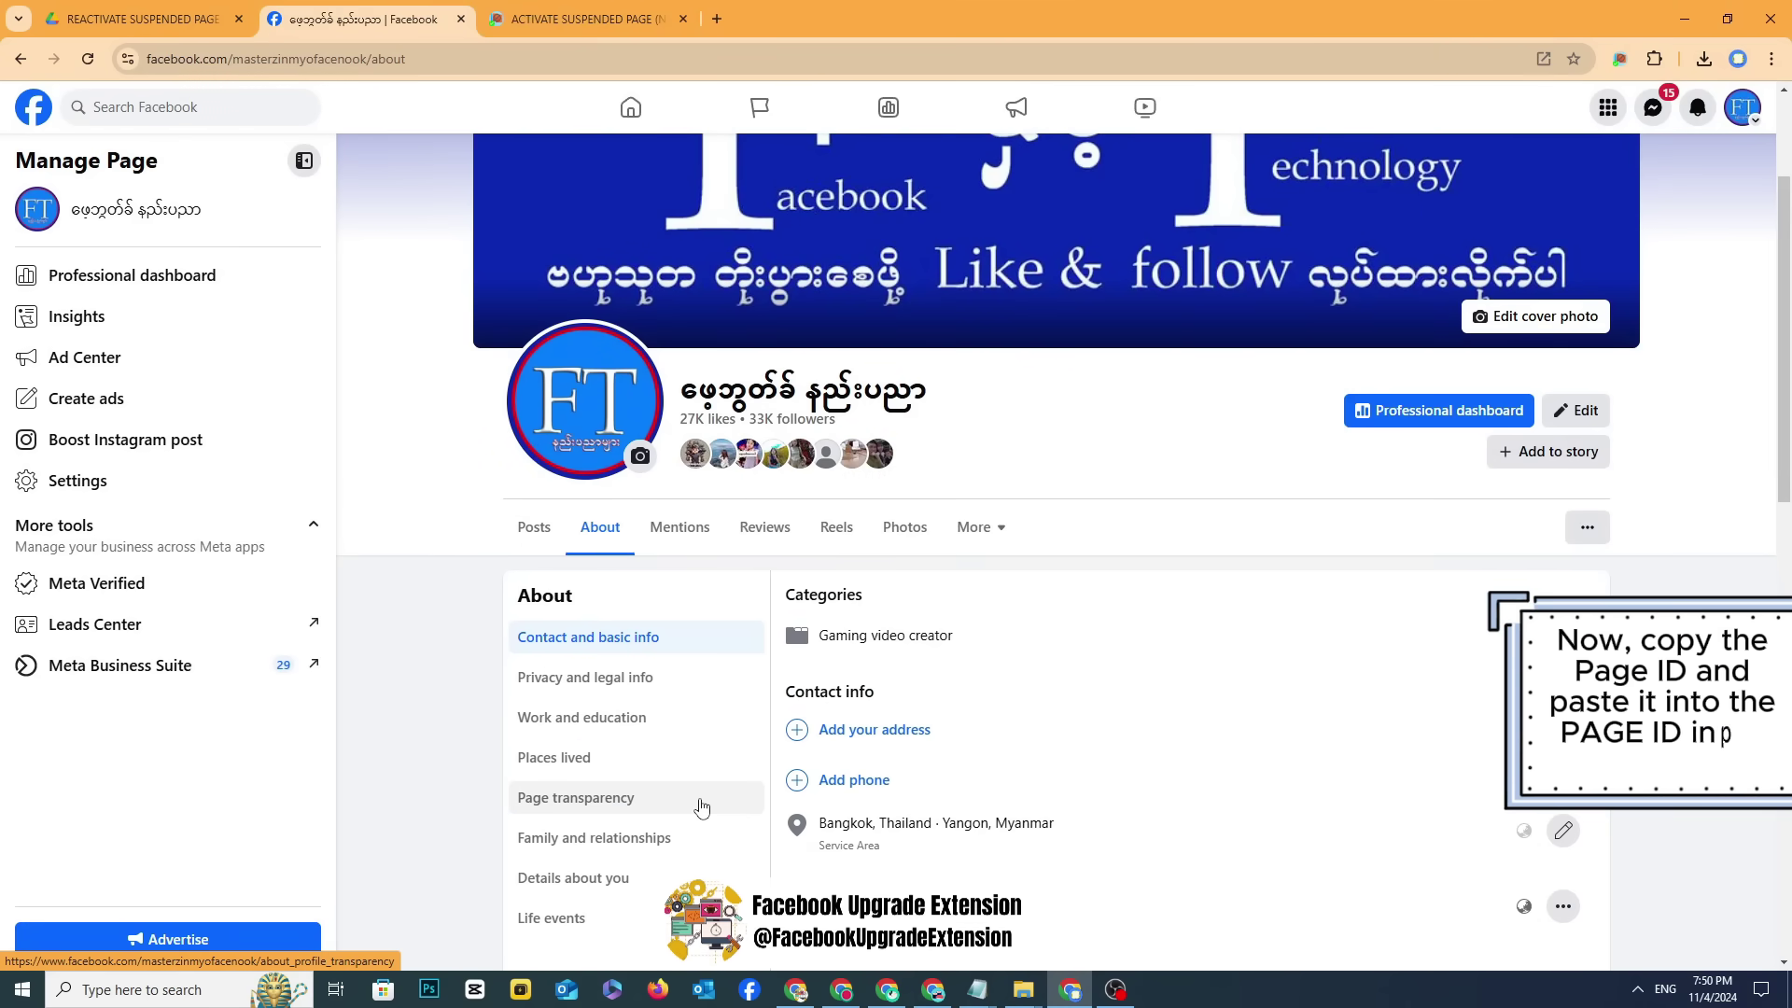
click(701, 807)
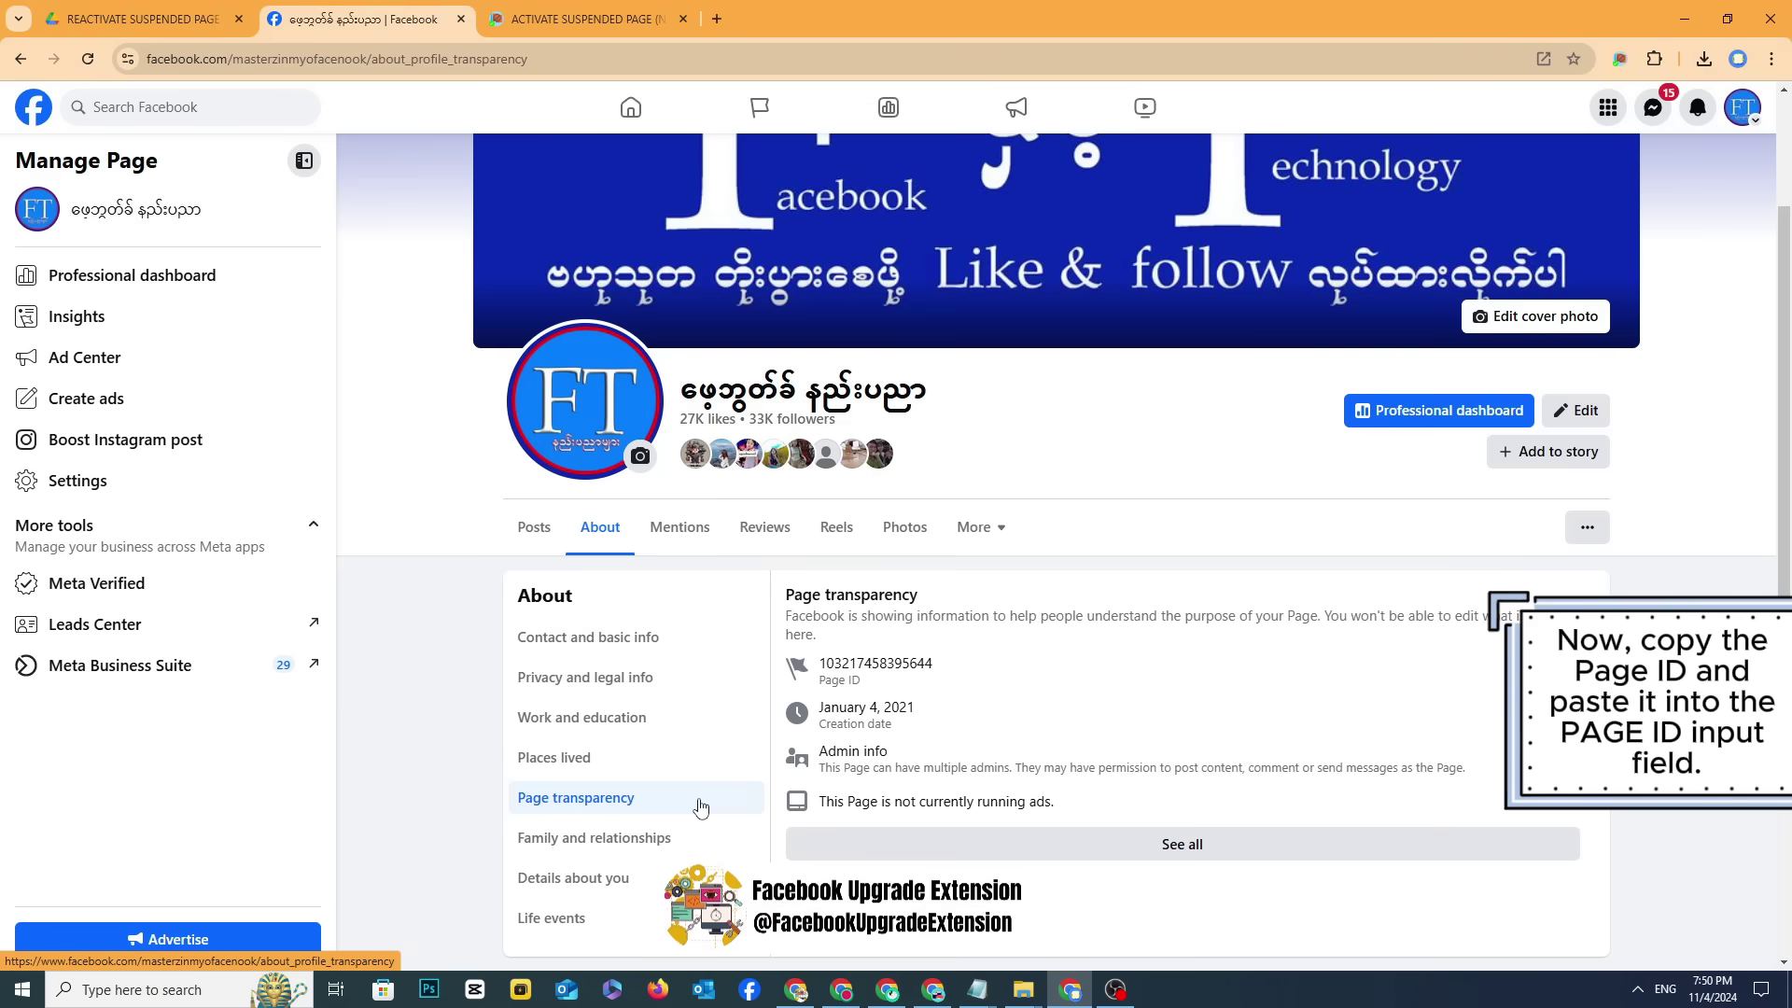
double_click(829, 660)
right_click(831, 668)
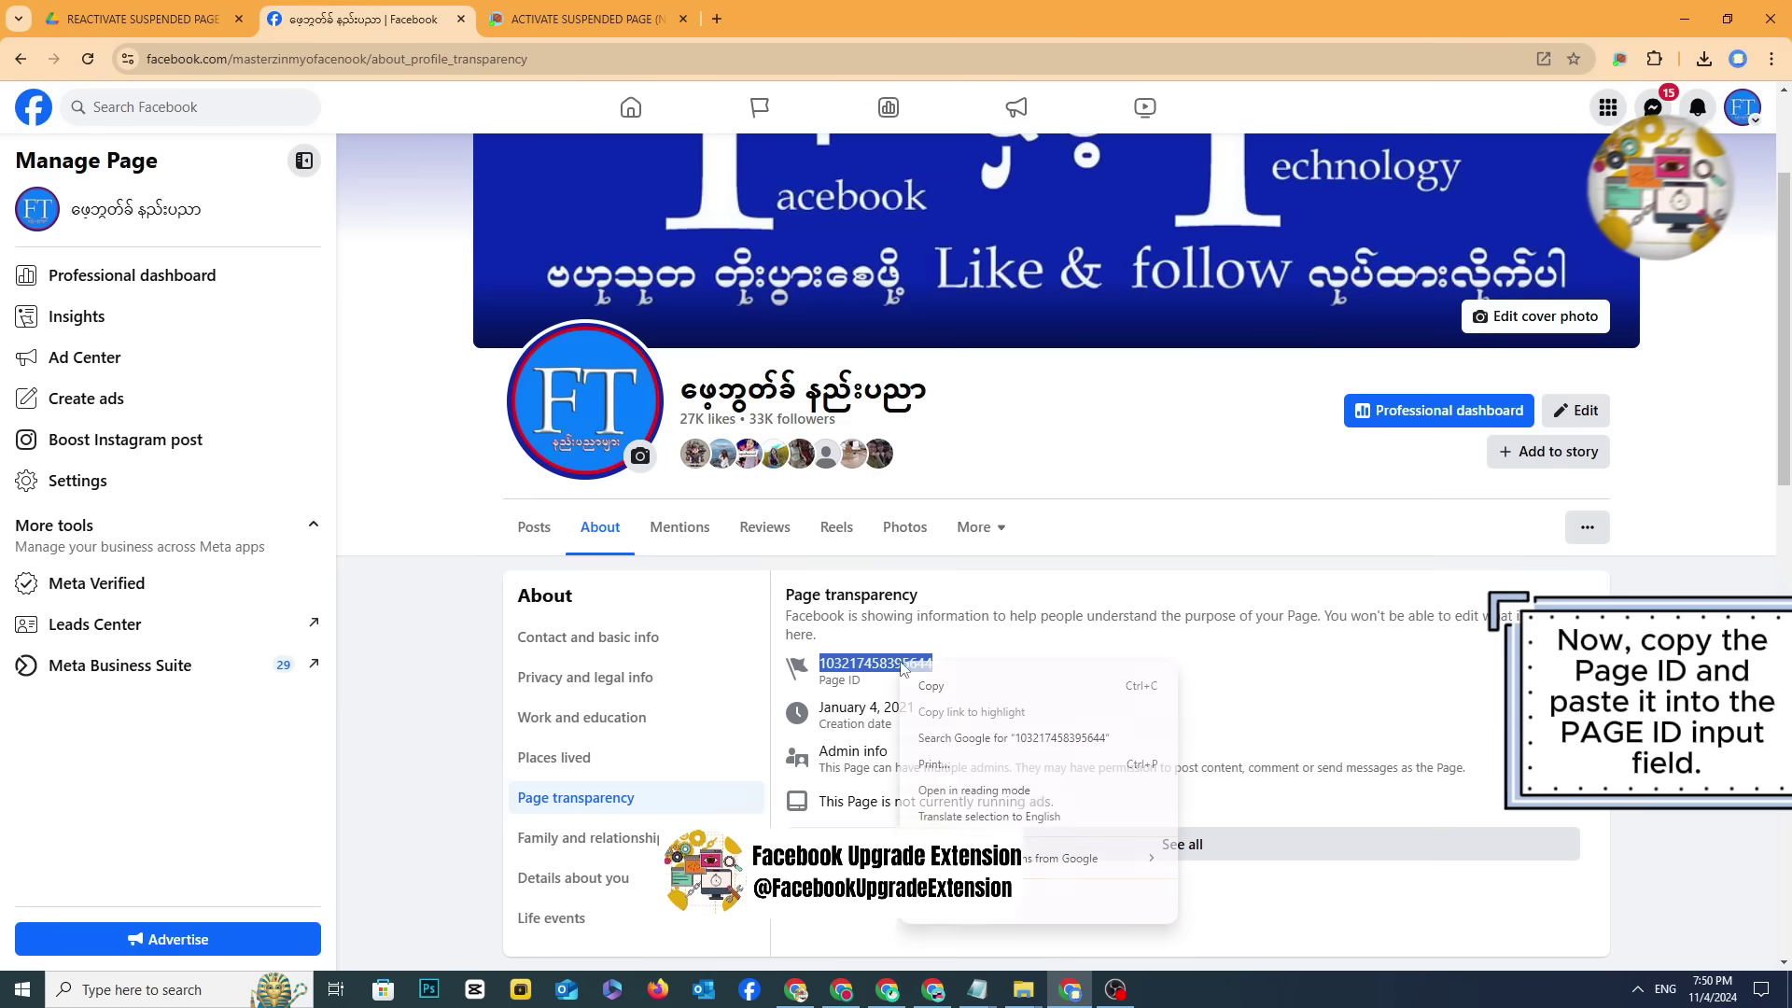
click(944, 694)
click(583, 19)
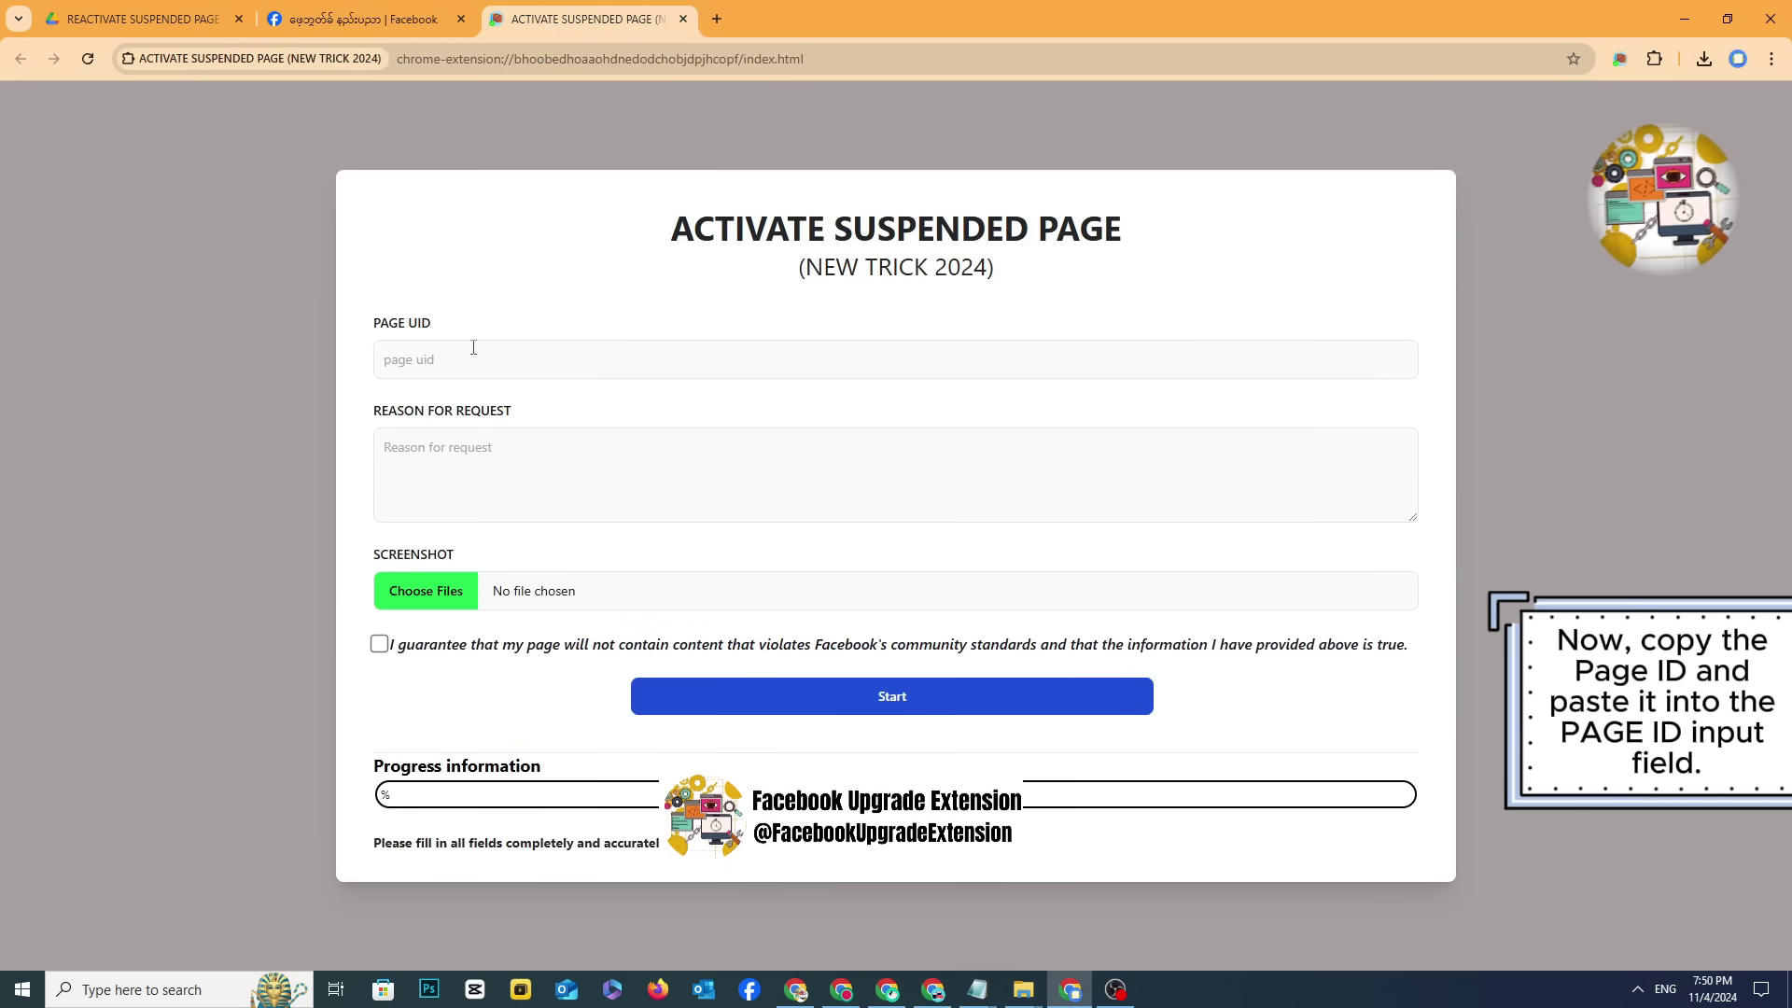
right_click(520, 367)
click(520, 613)
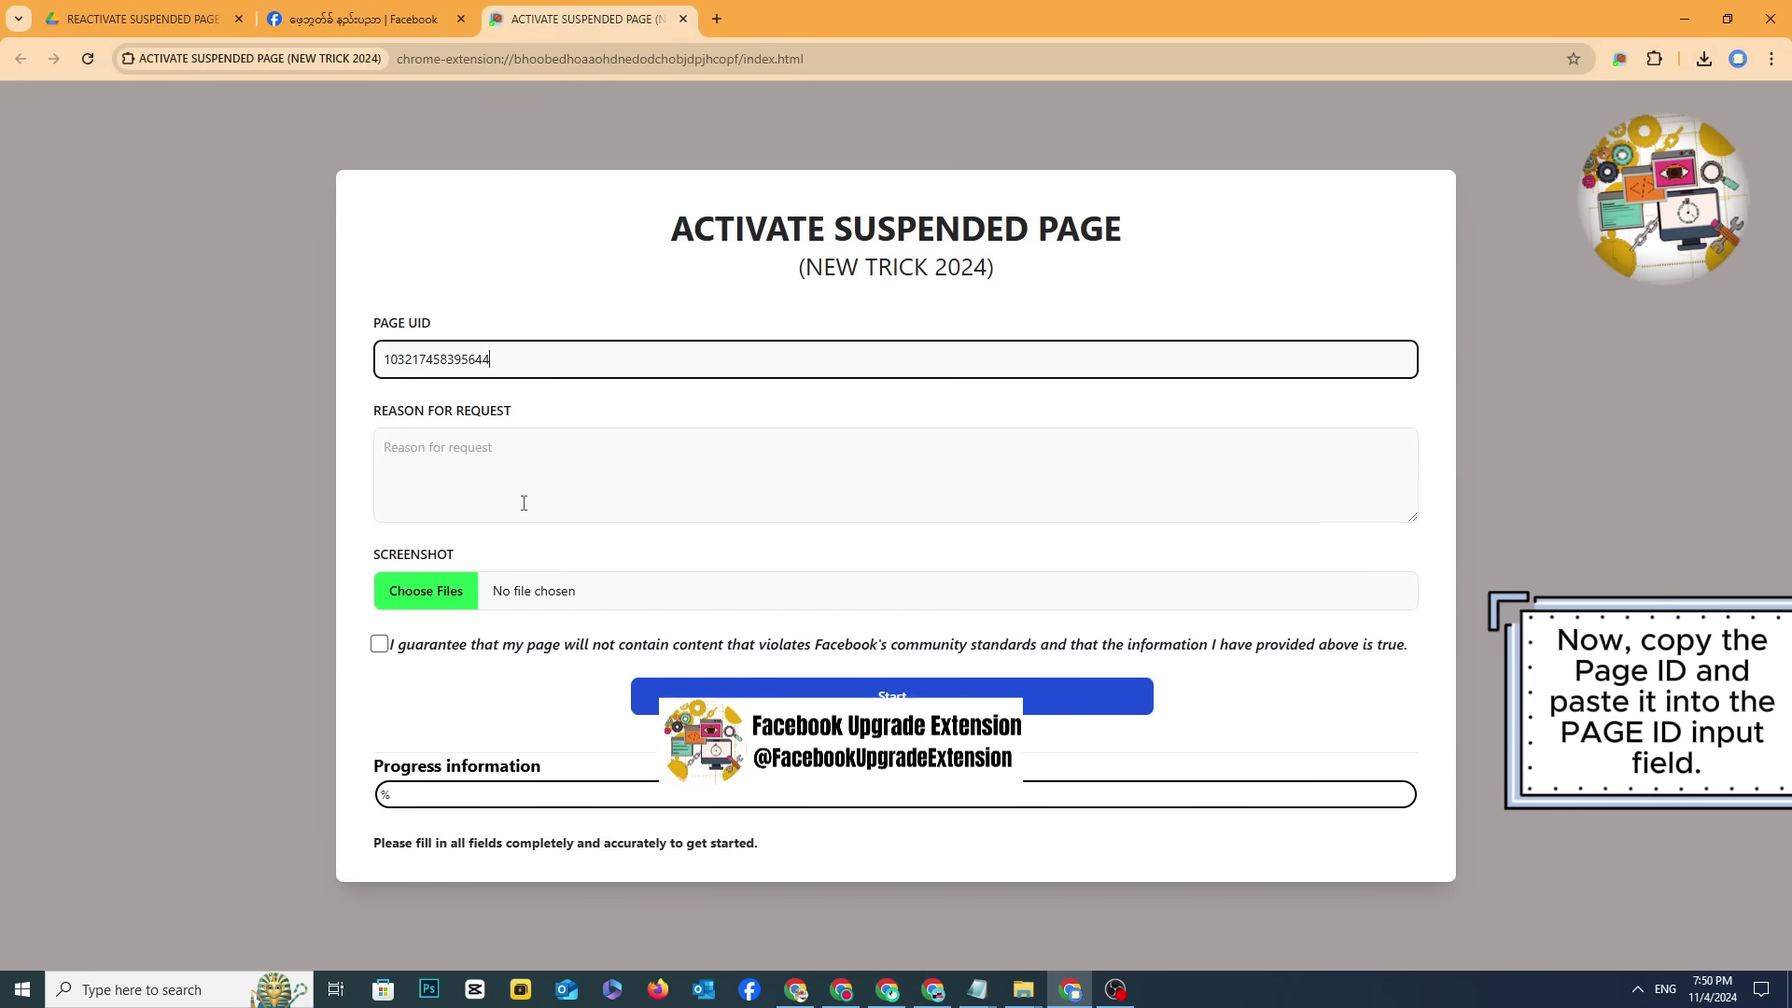
Step: Open Reason For Request.txt from the Downloads folder and copy its entire text
click(525, 413)
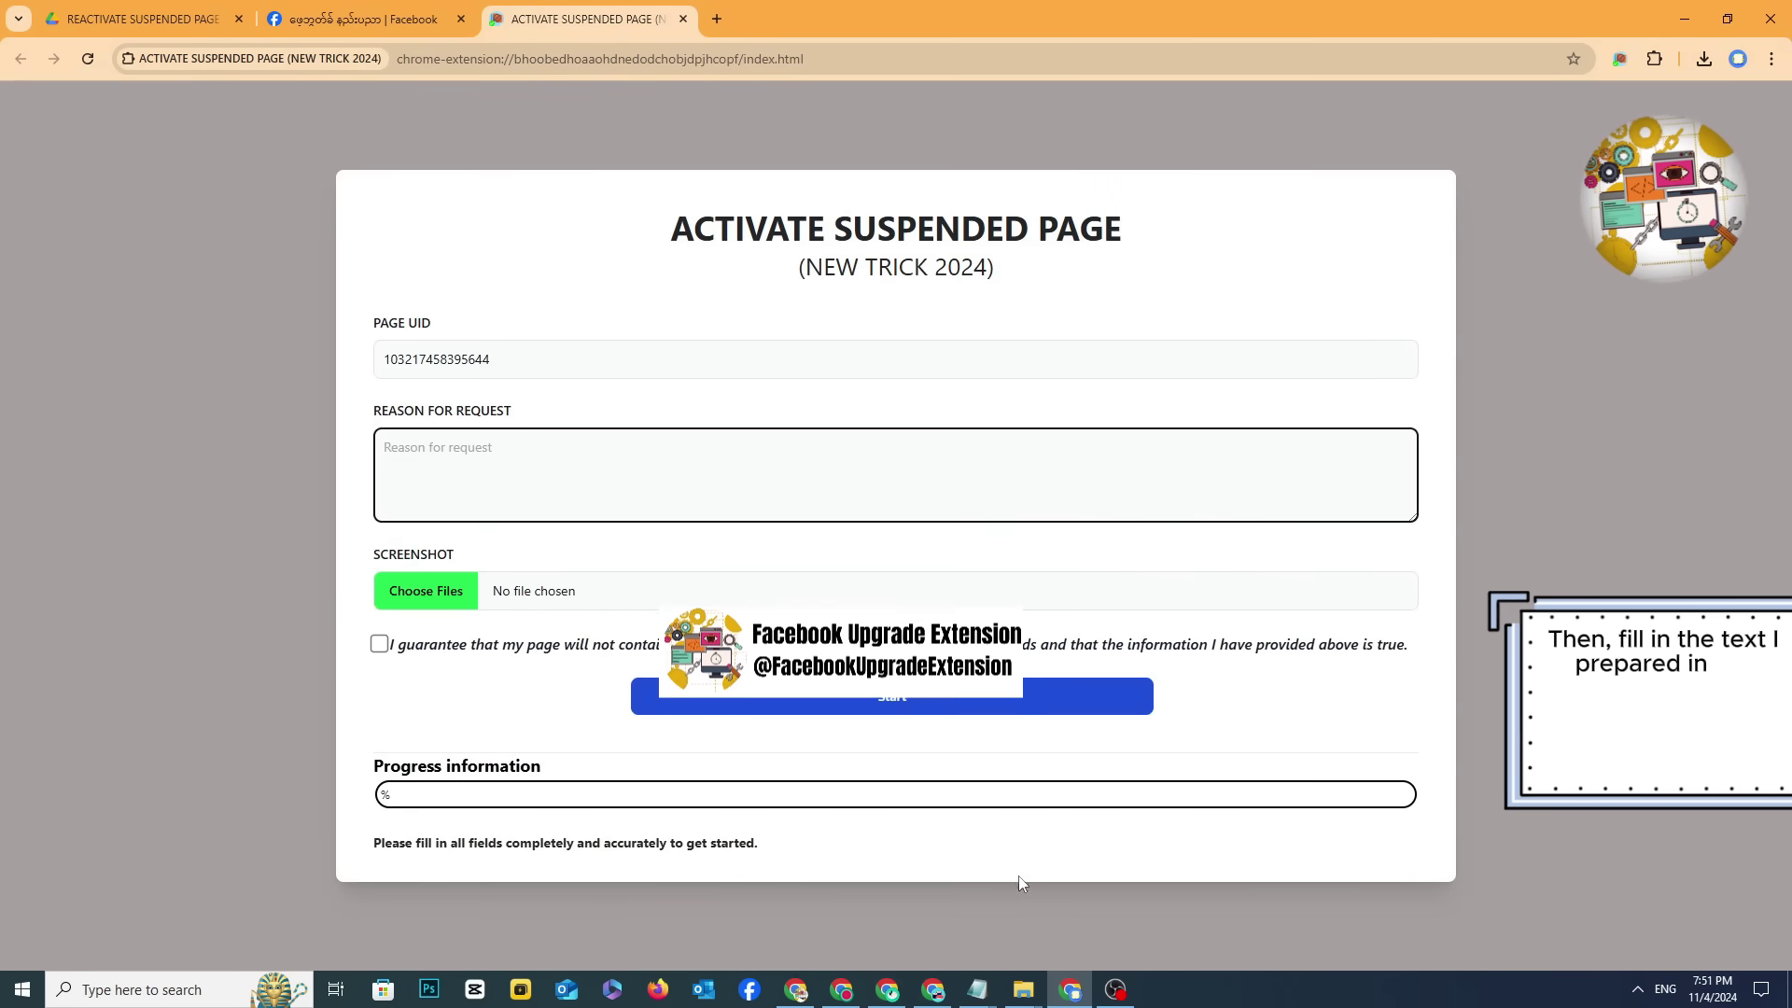
mouse_move(1025, 997)
click(1095, 897)
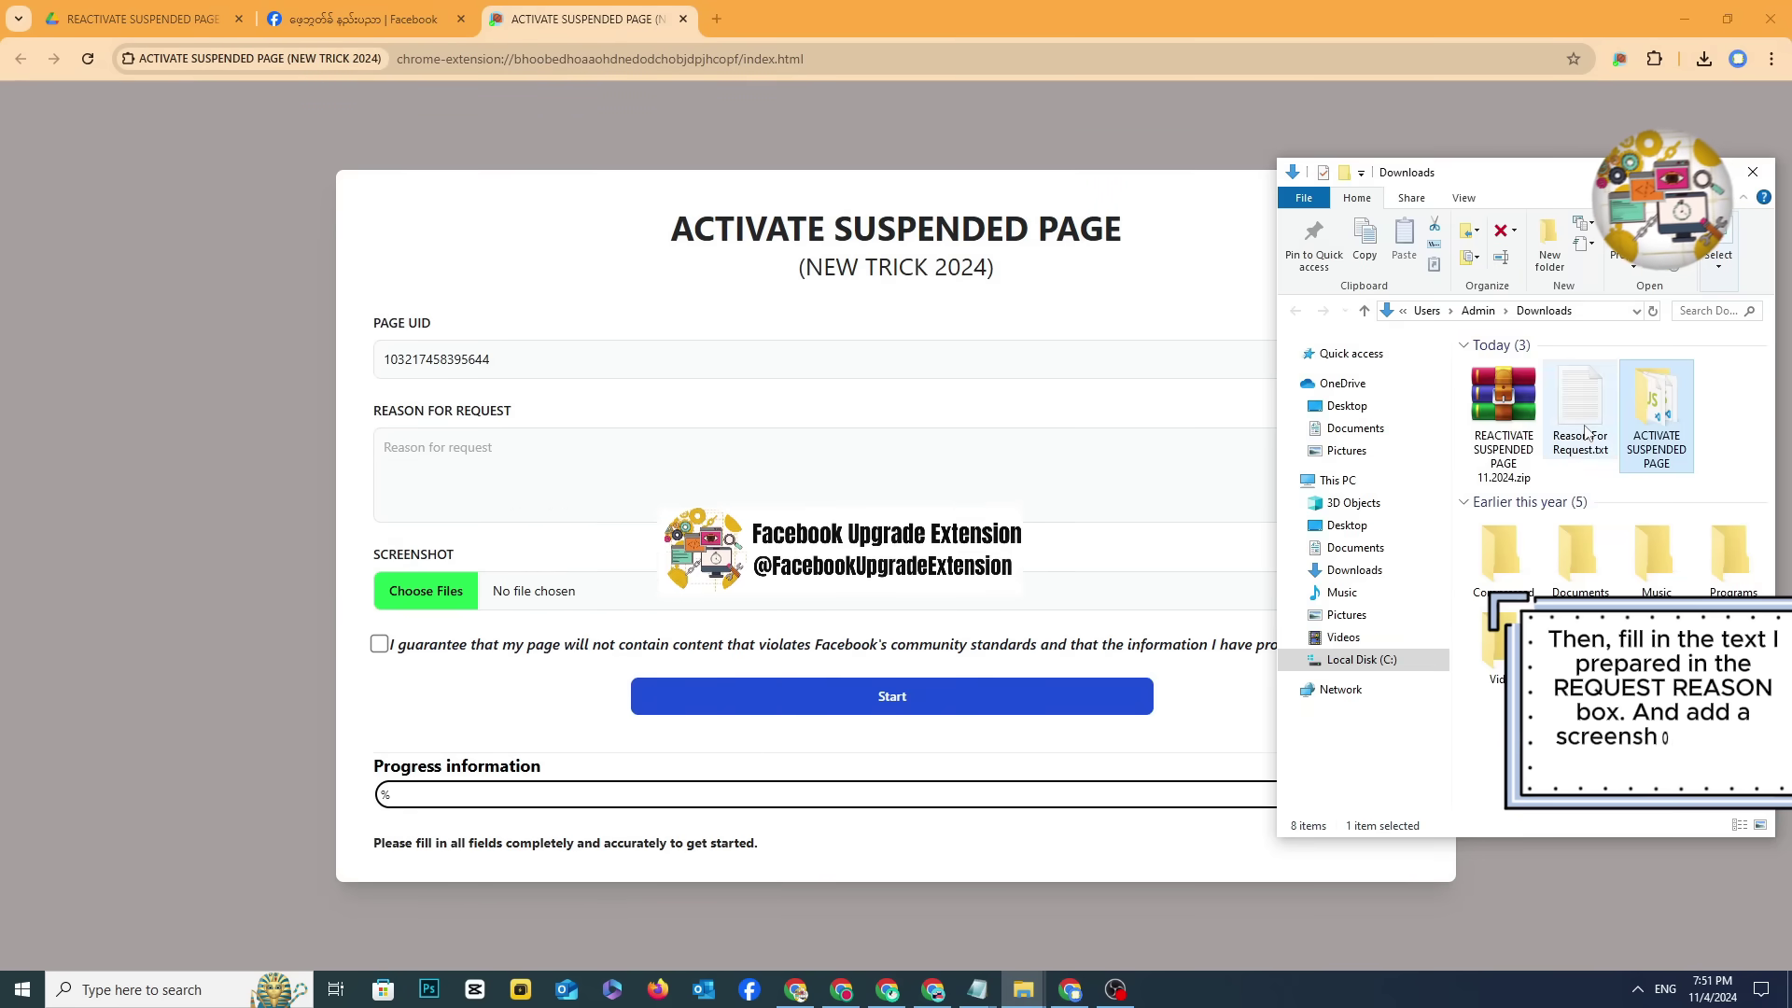
click(1584, 429)
double_click(1584, 429)
drag(224, 348, 33, 154)
right_click(121, 160)
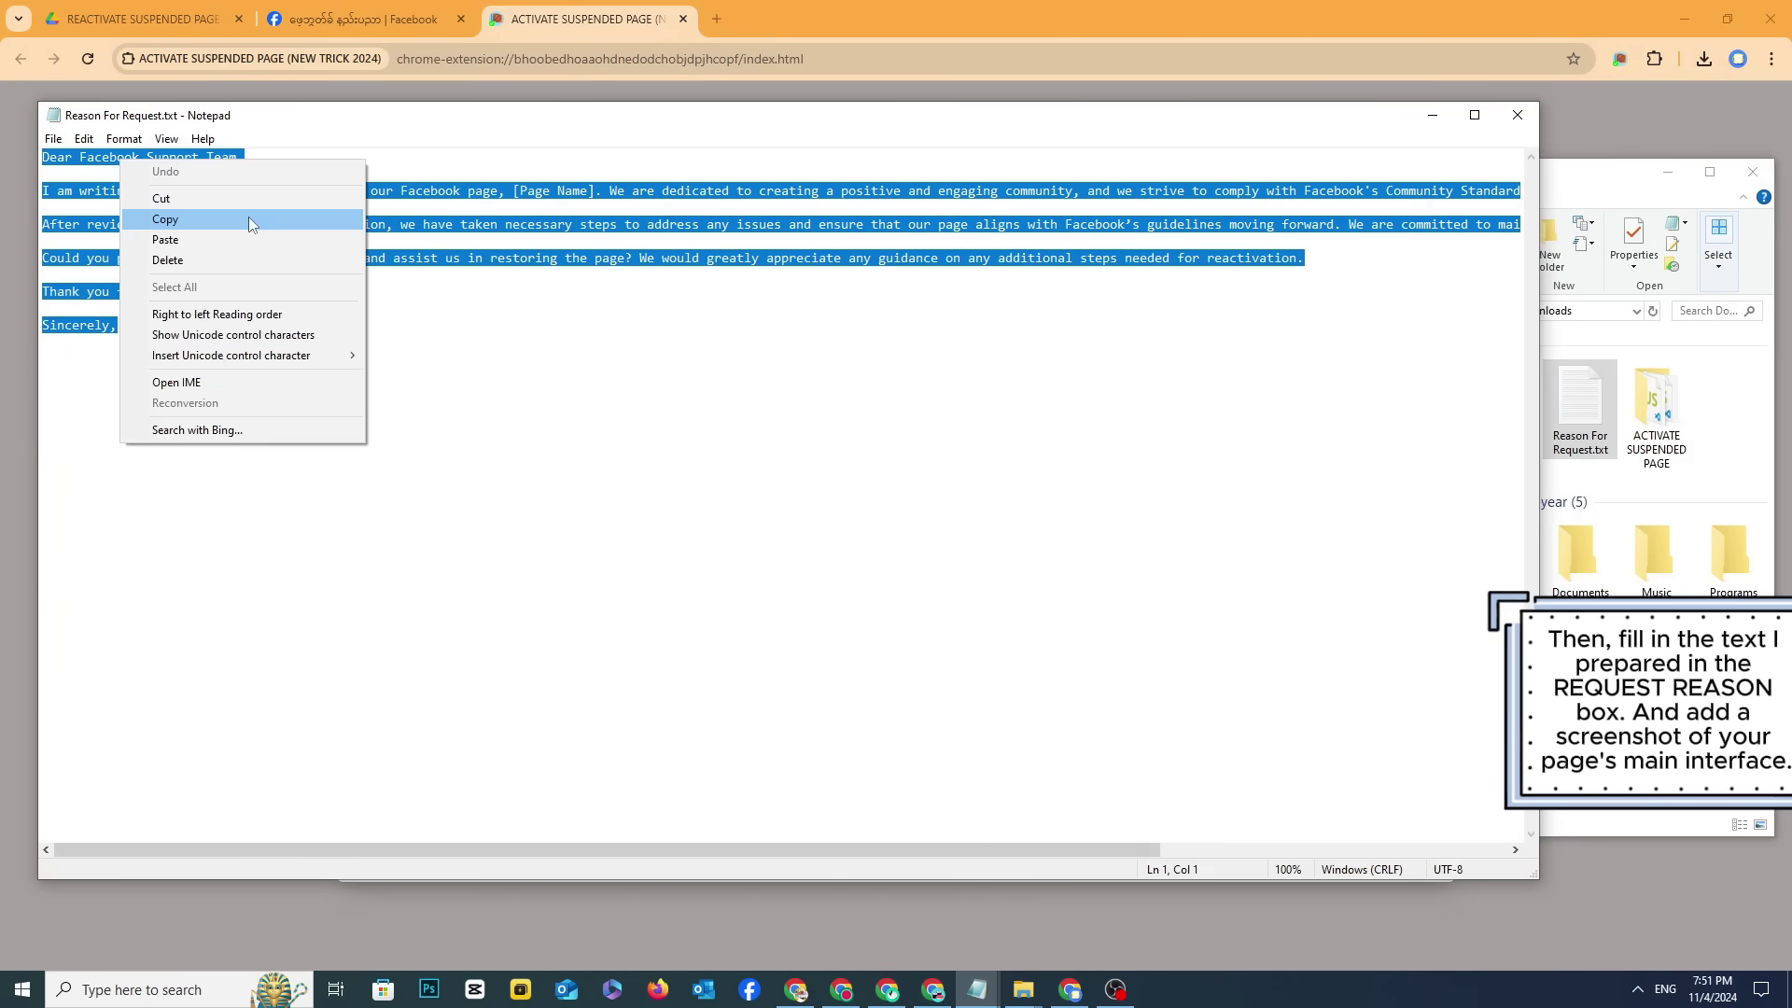
click(250, 221)
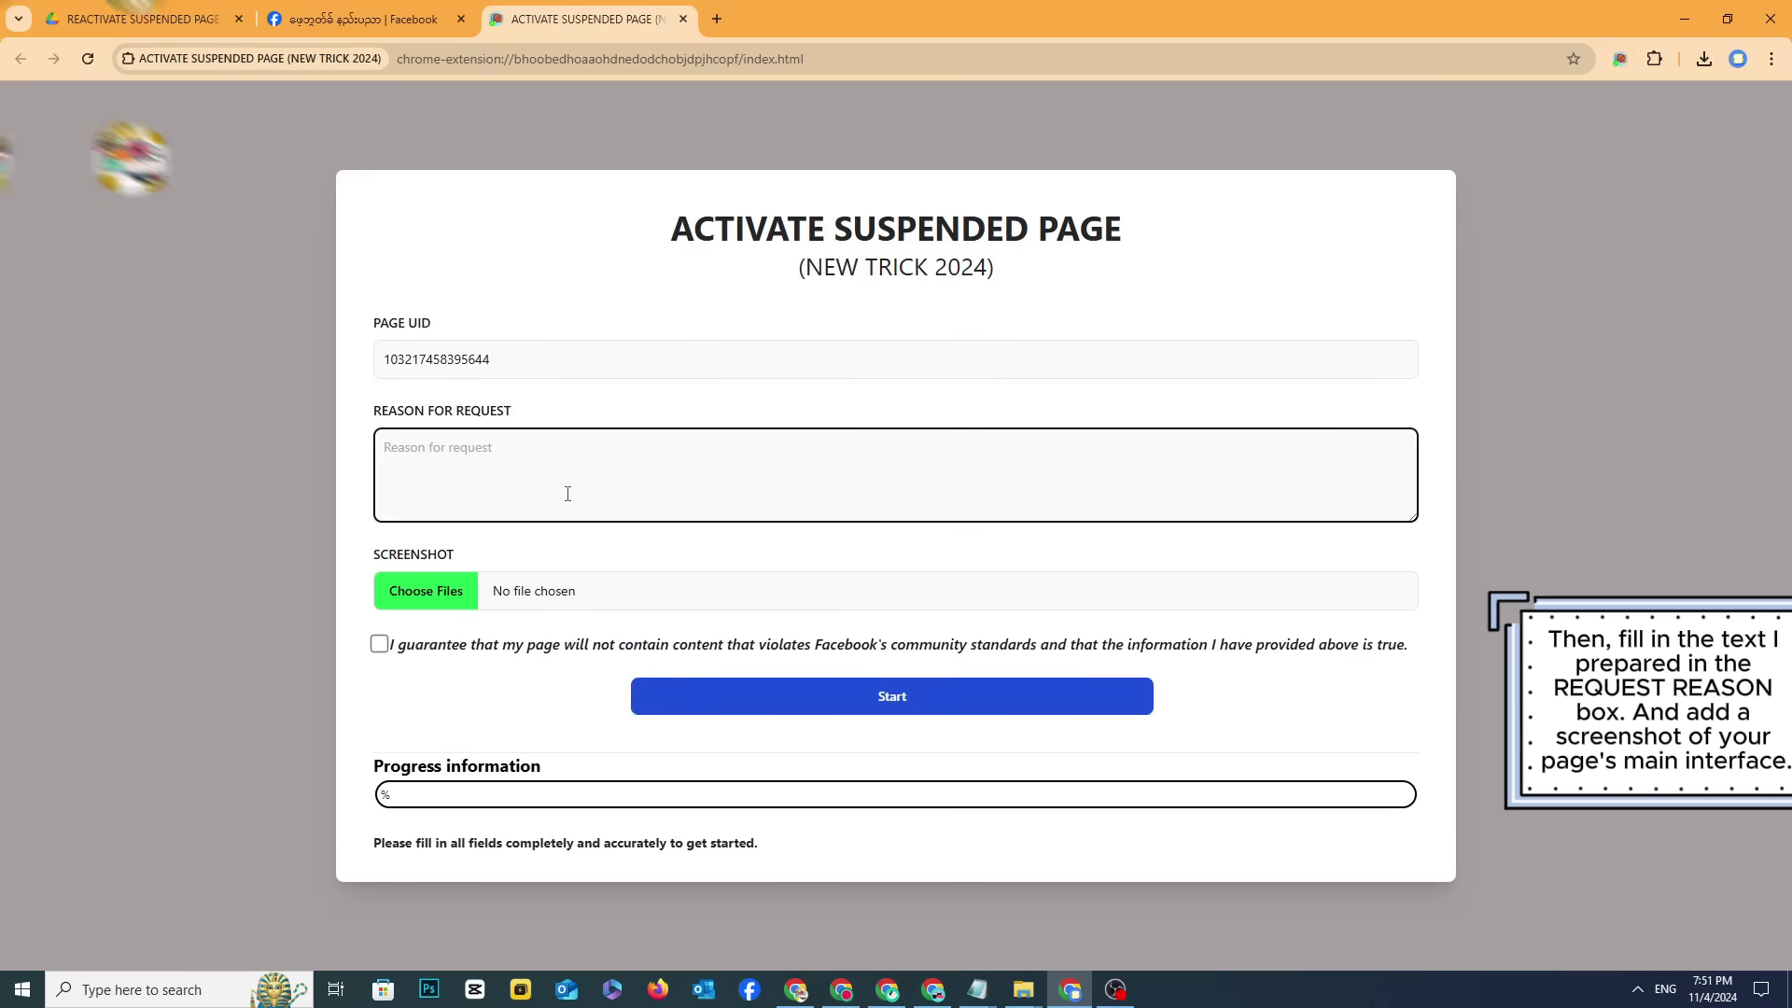
Step: Paste the copied letter into the extension's Reason for Request field and enlarge the text box to show more of it
right_click(409, 459)
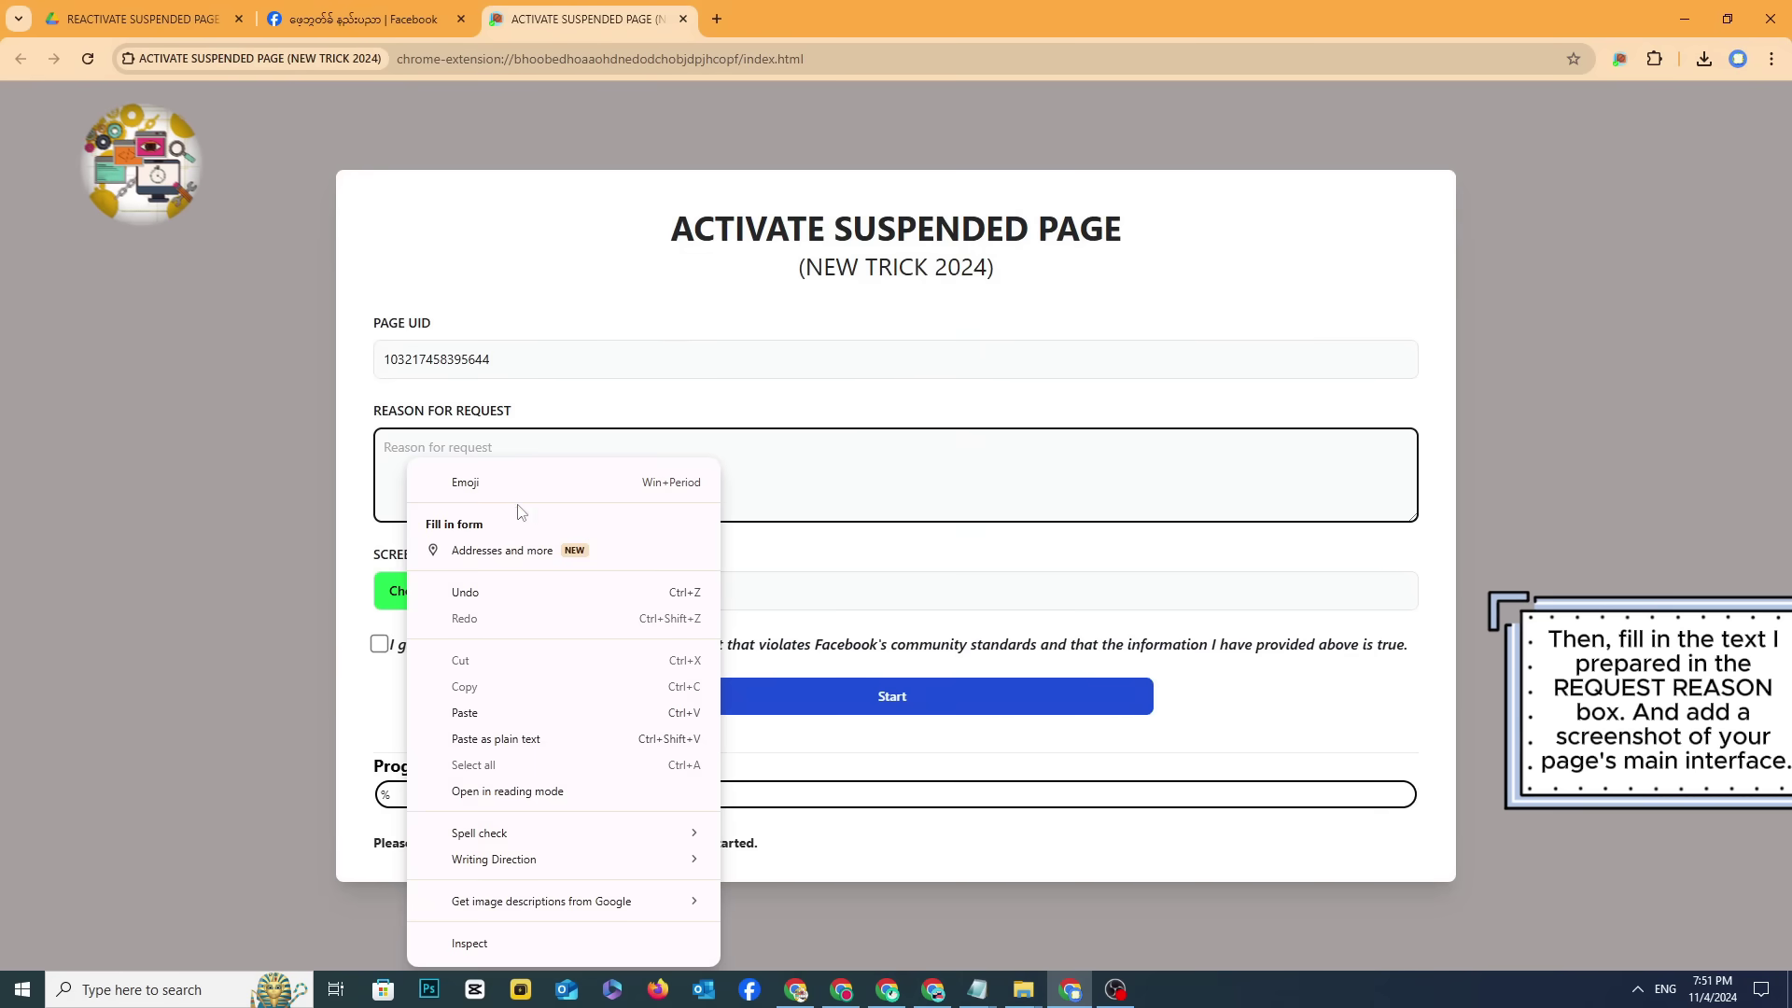
click(485, 714)
drag(1404, 516, 1403, 619)
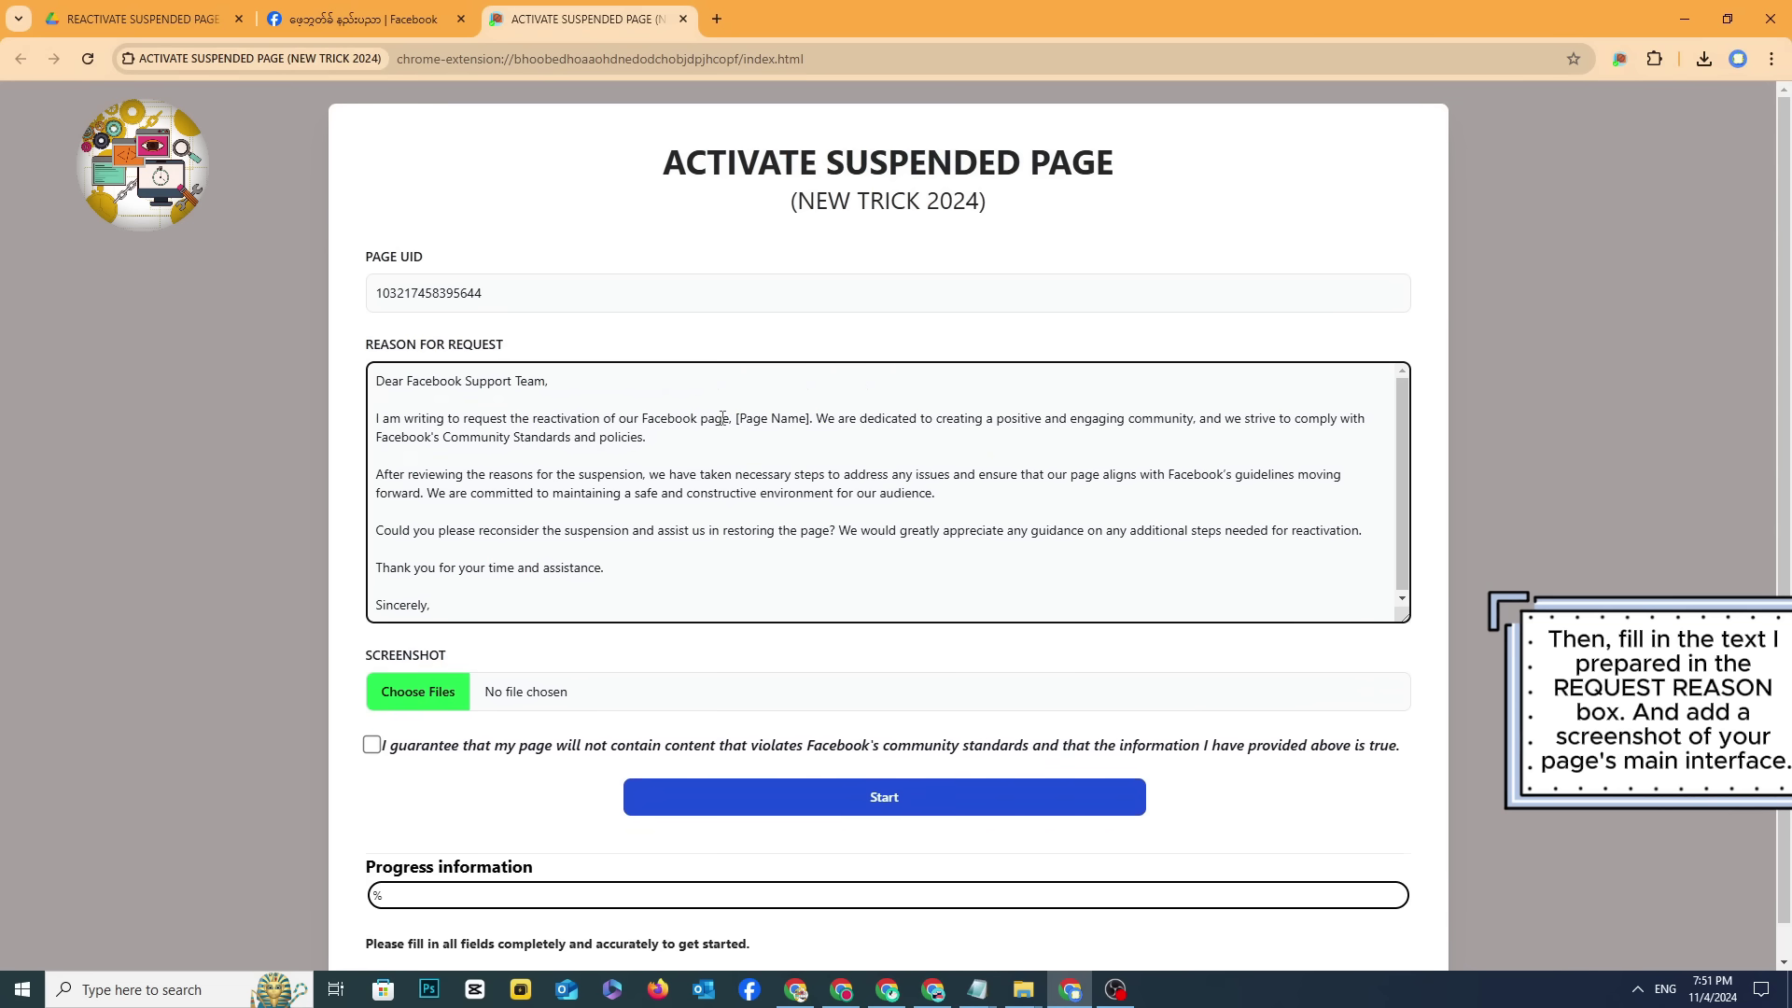
Step: Replace the [Page Name] placeholder in the request letter with the page name copied from the Facebook page
click(370, 22)
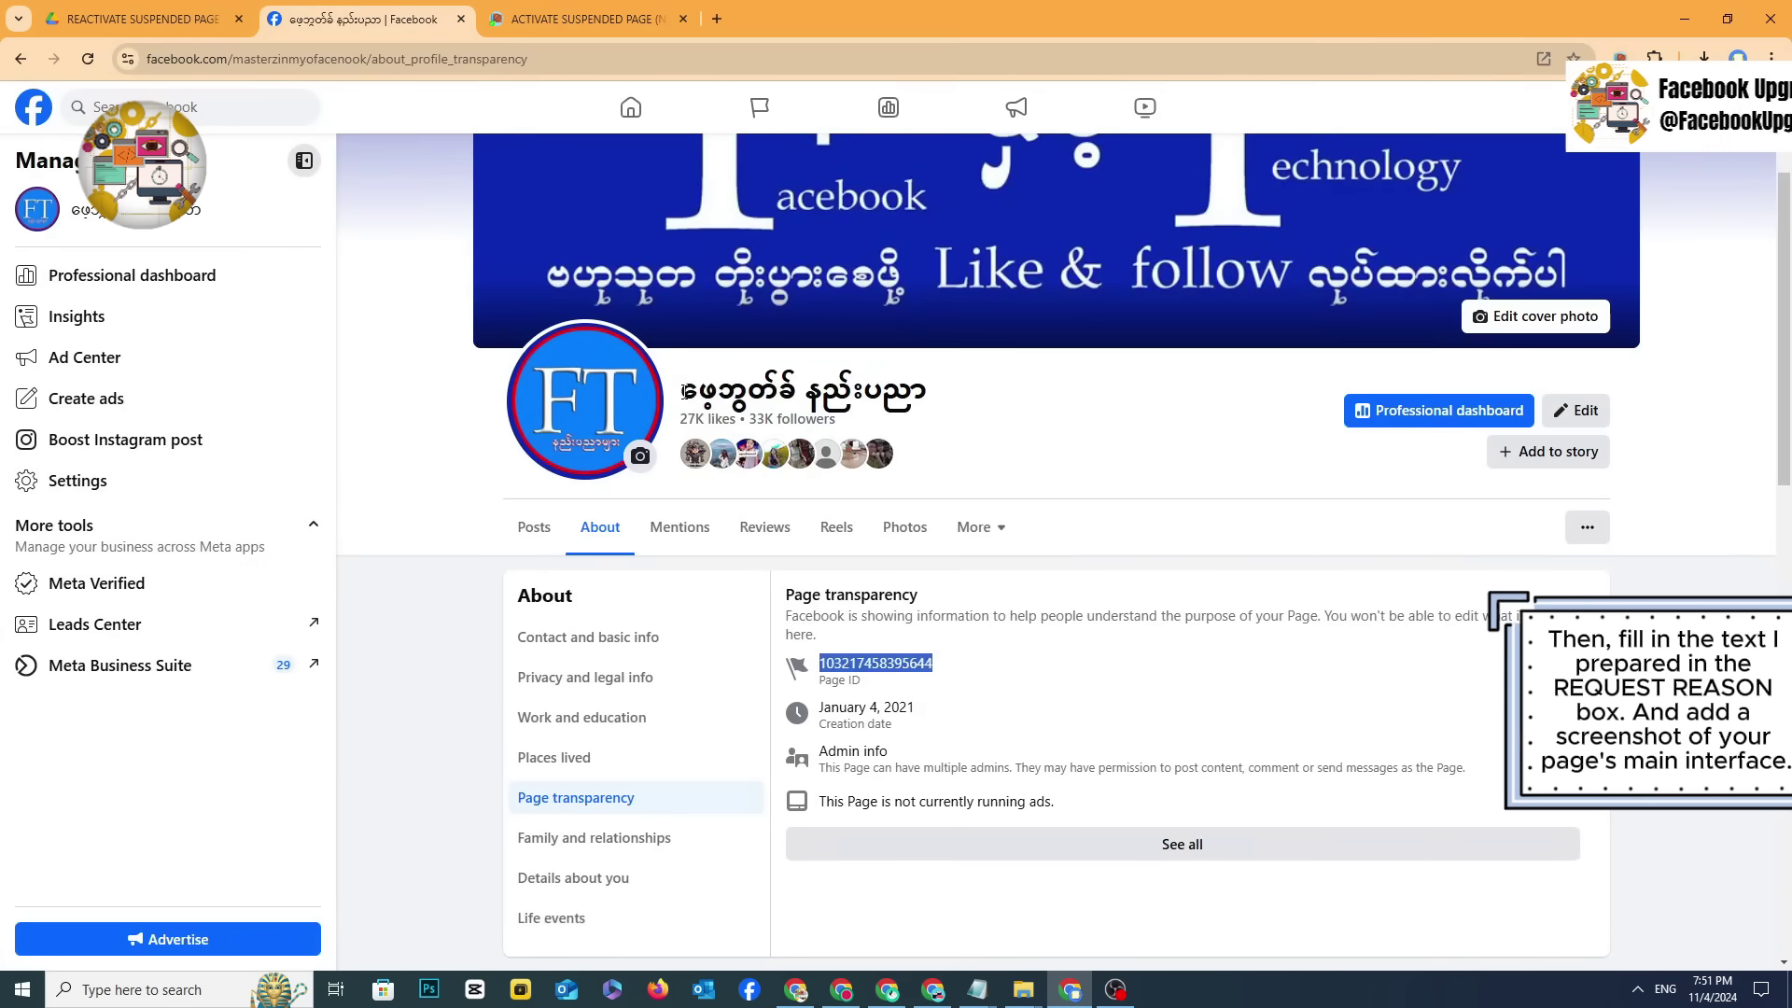
drag(684, 390, 925, 394)
right_click(898, 397)
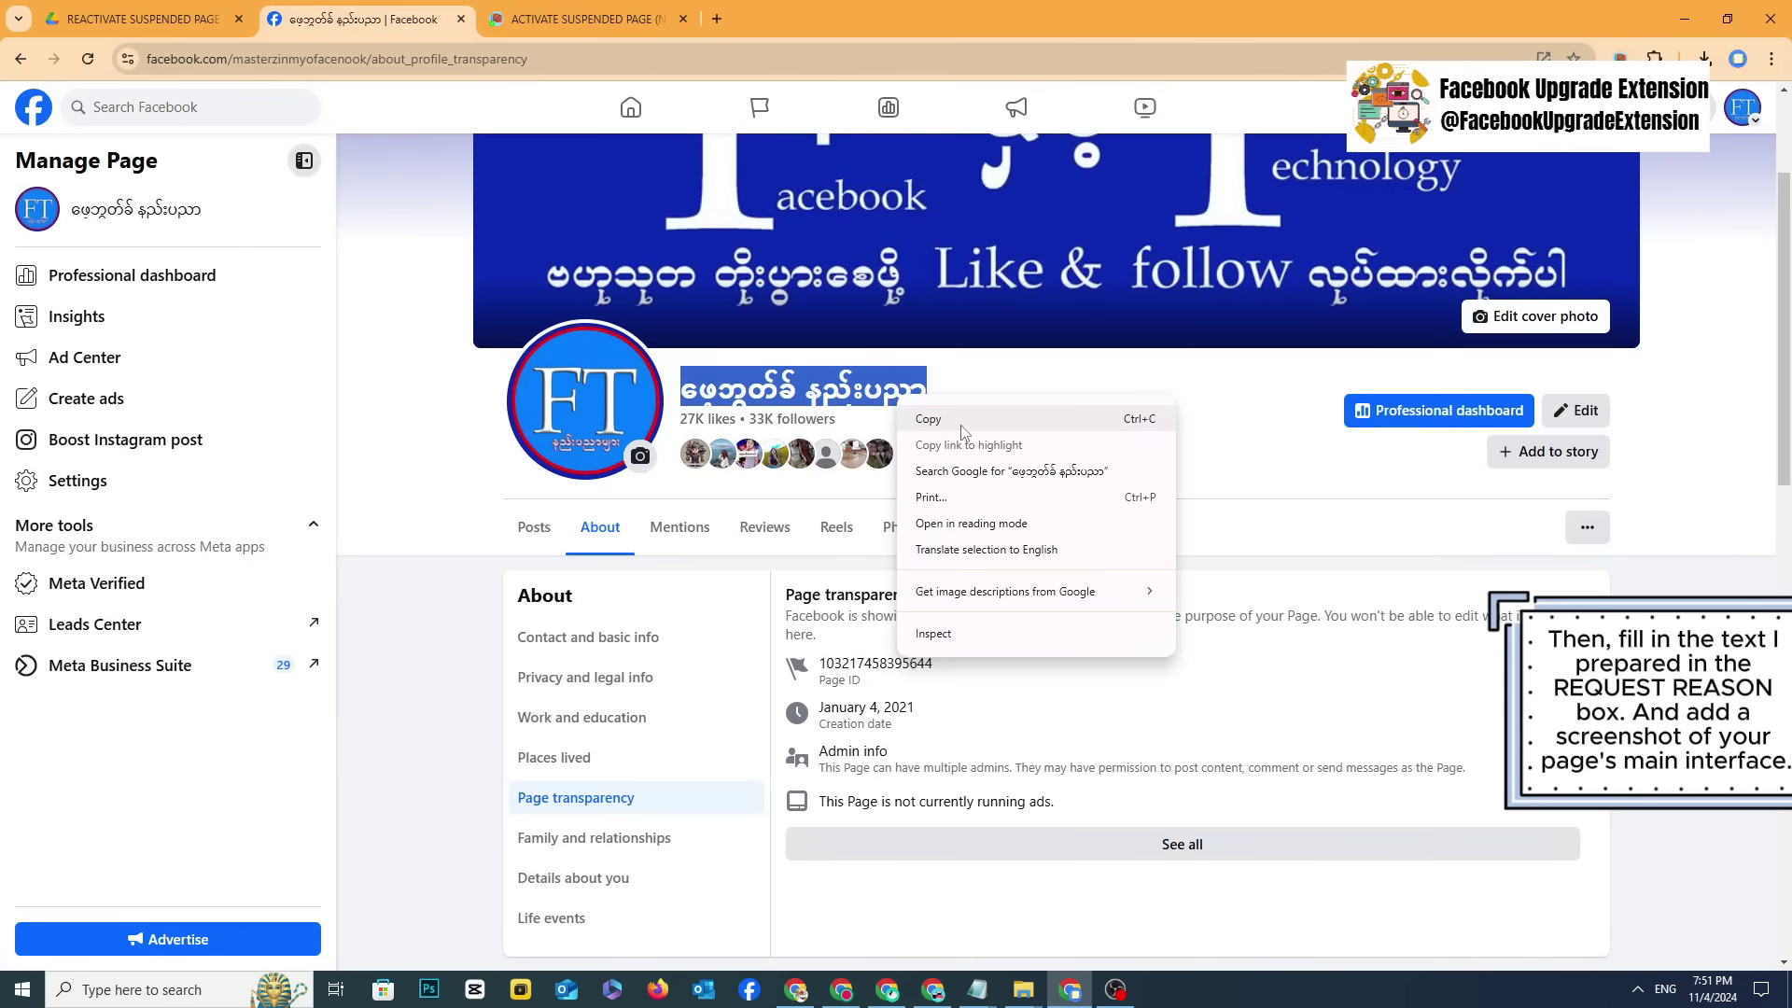
click(961, 305)
click(588, 18)
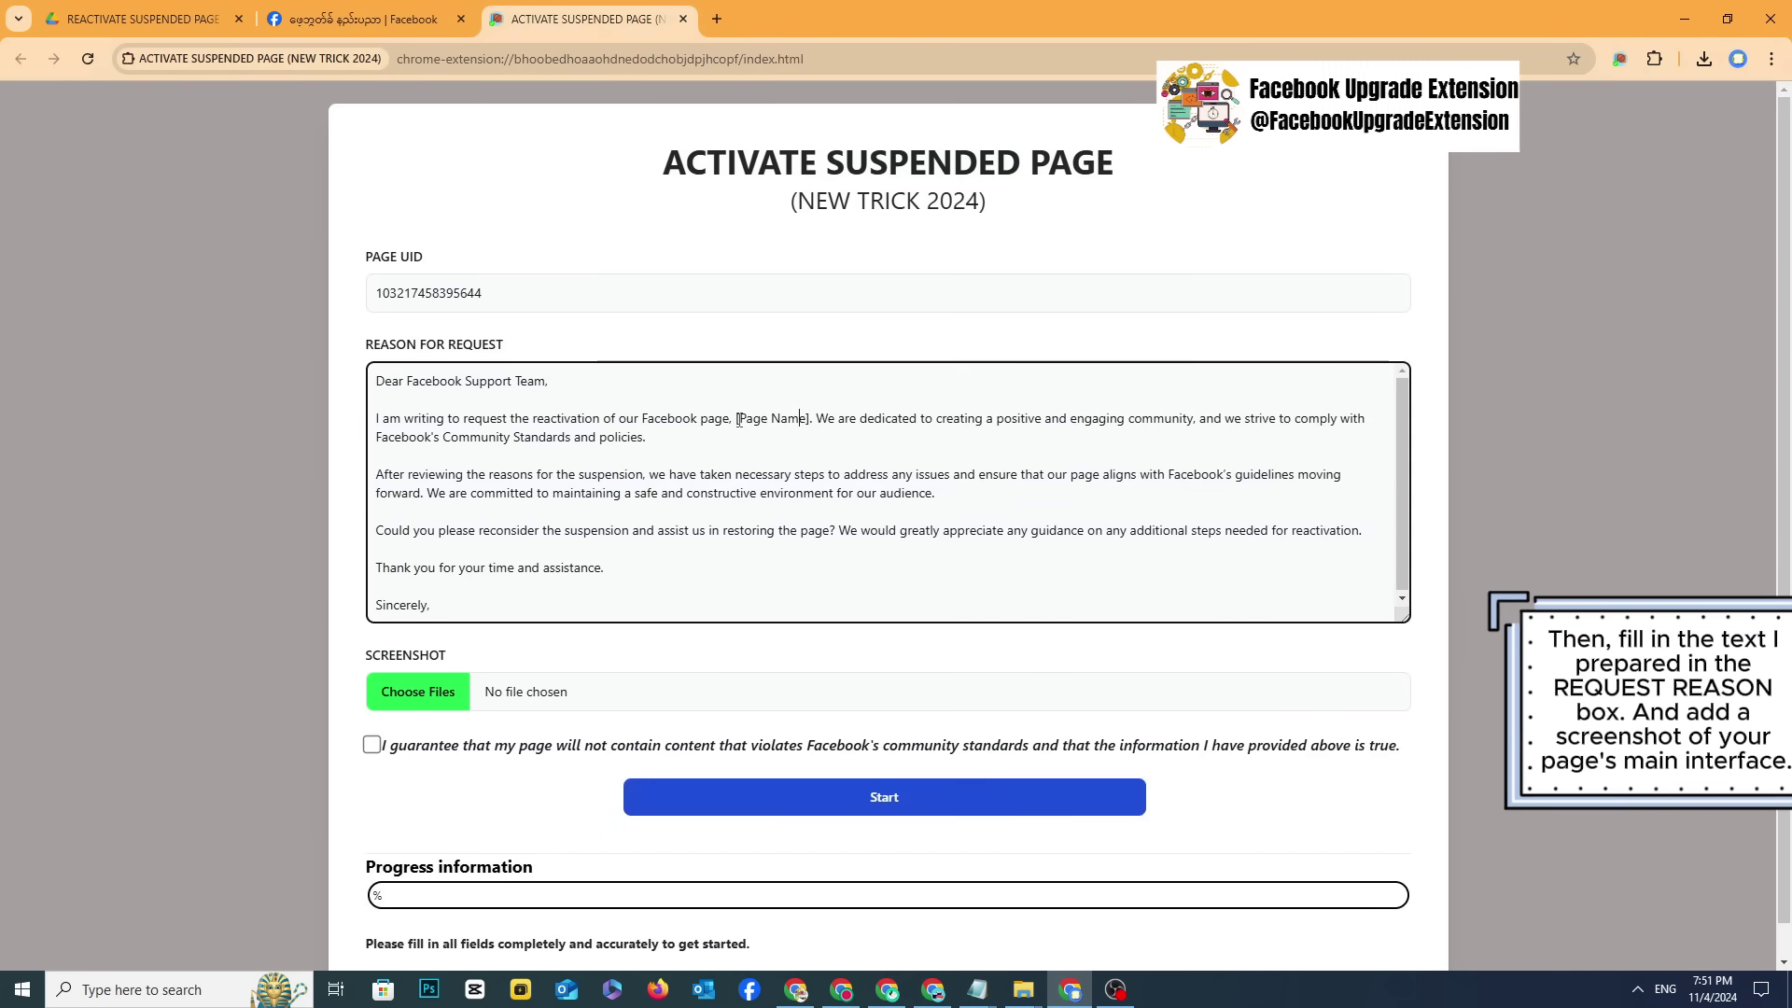
right_click(810, 417)
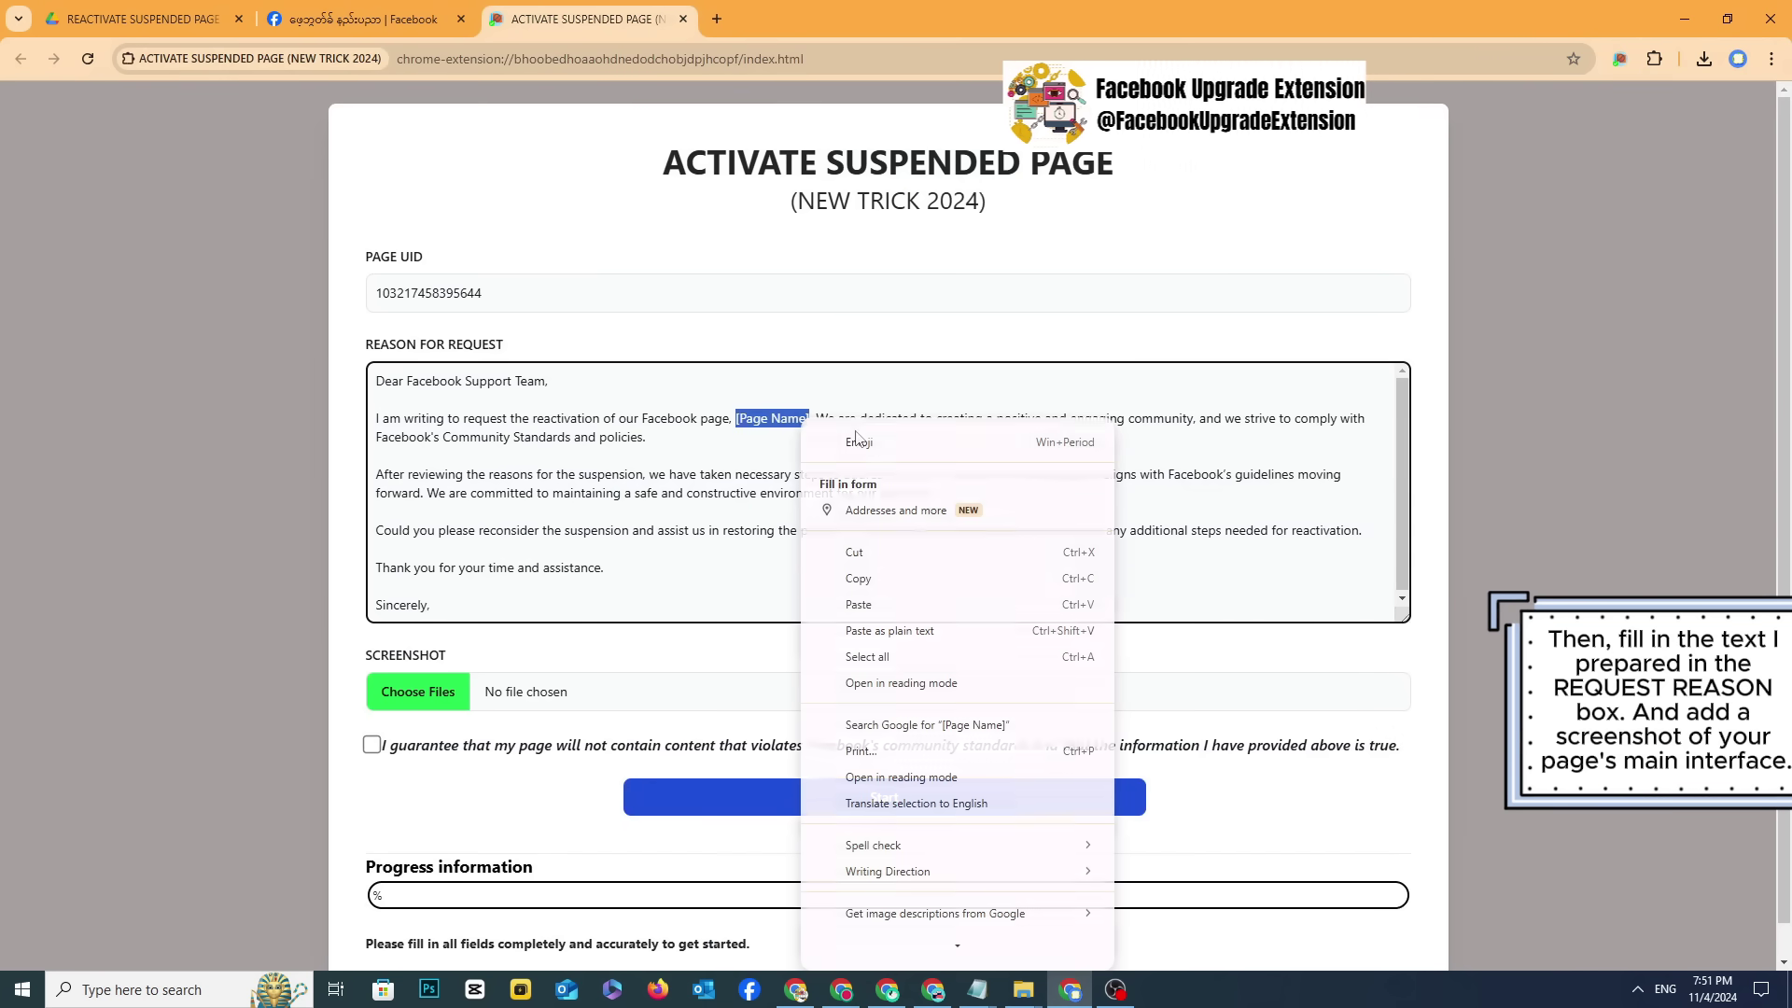
click(888, 613)
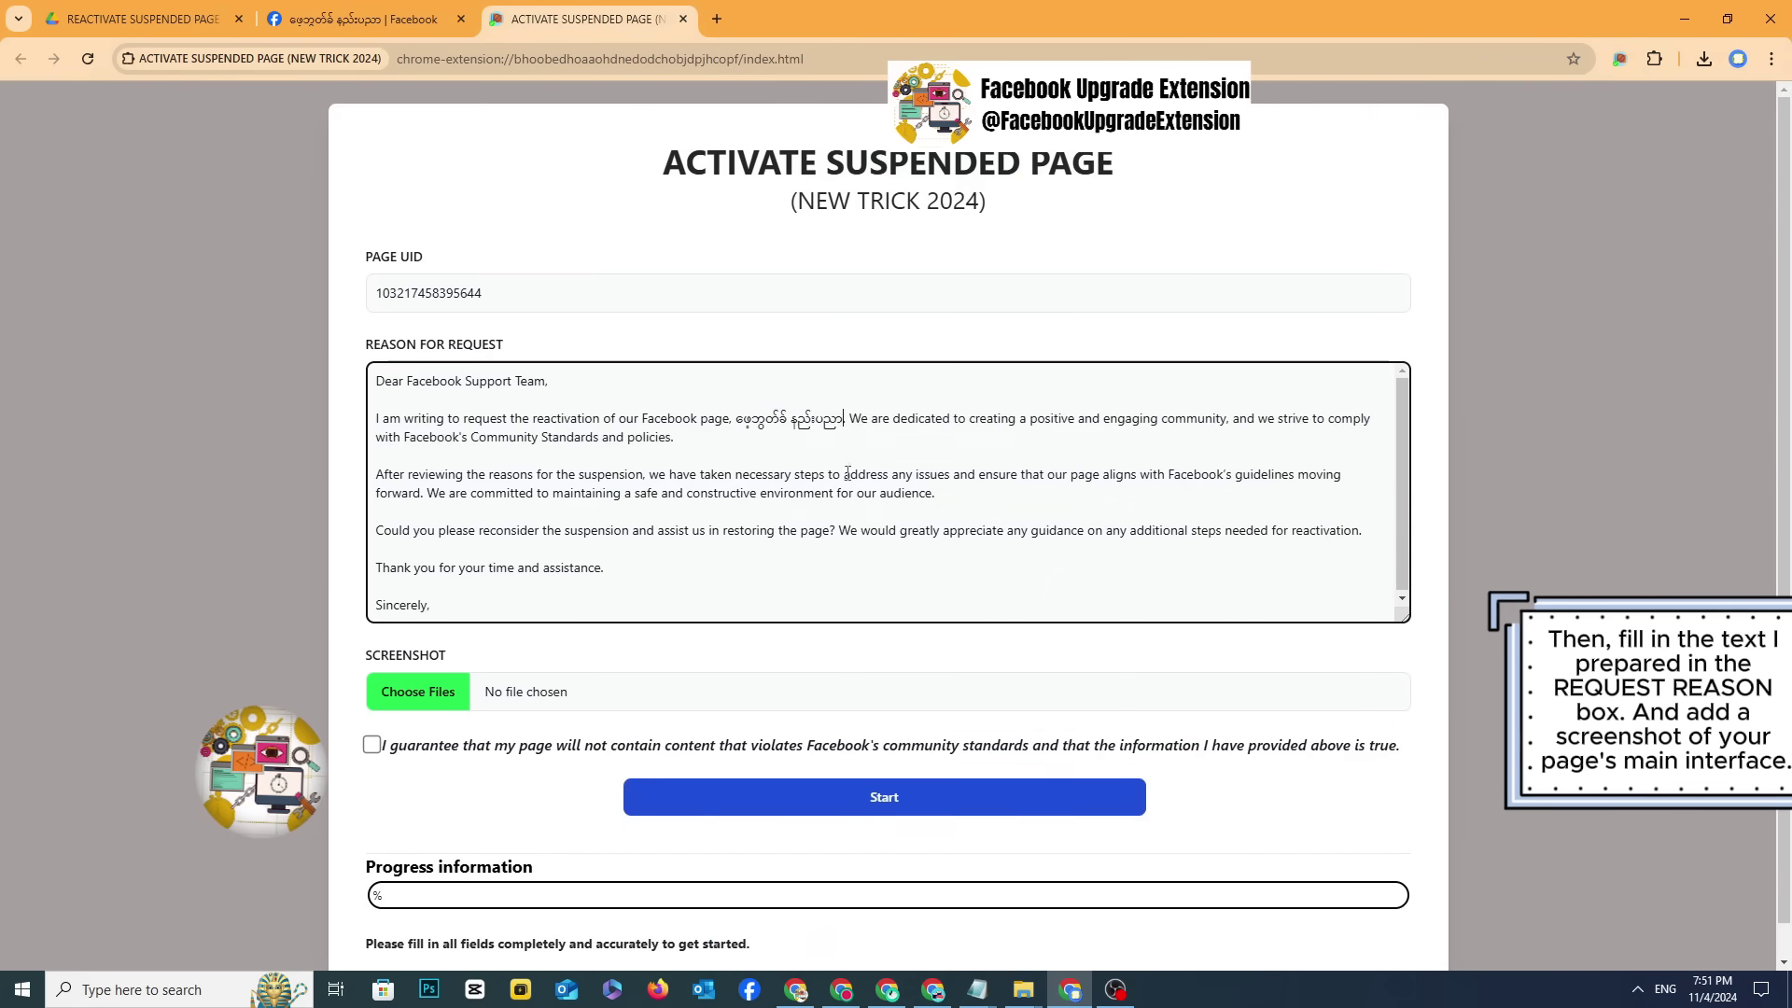
Step: Review the remaining paragraphs of the request letter, from the community standards statement to the closing
drag(883, 417, 945, 442)
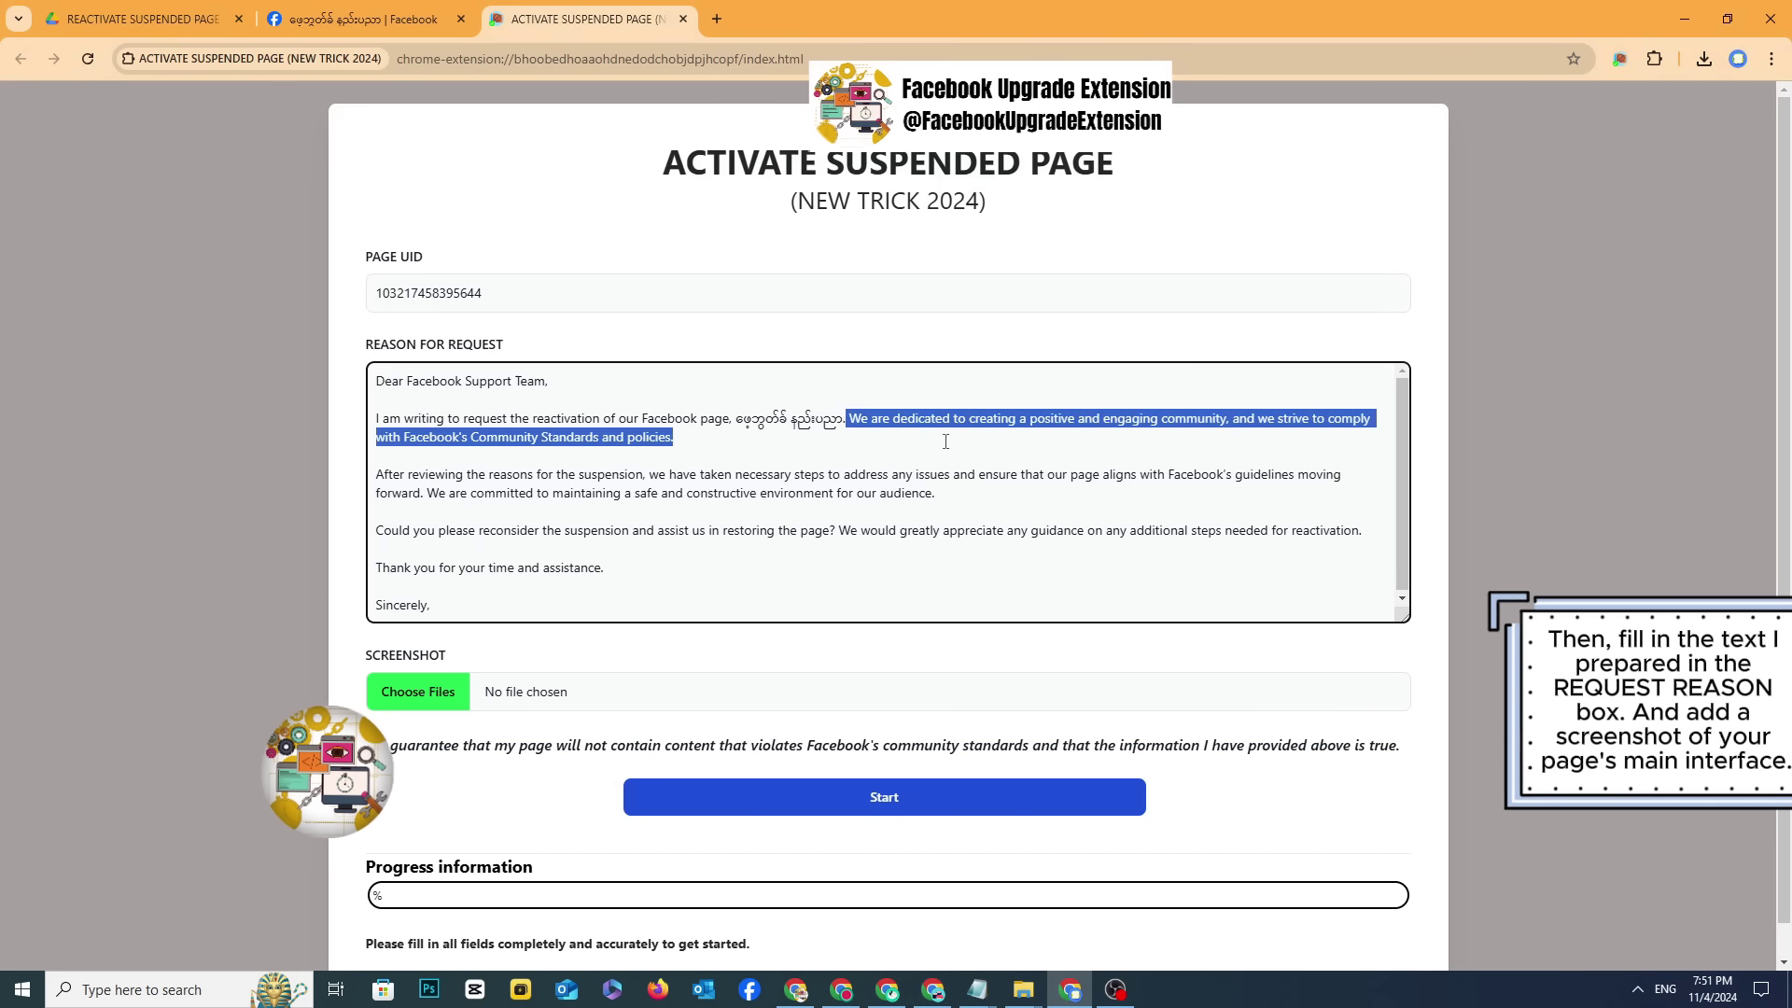
drag(455, 473, 936, 493)
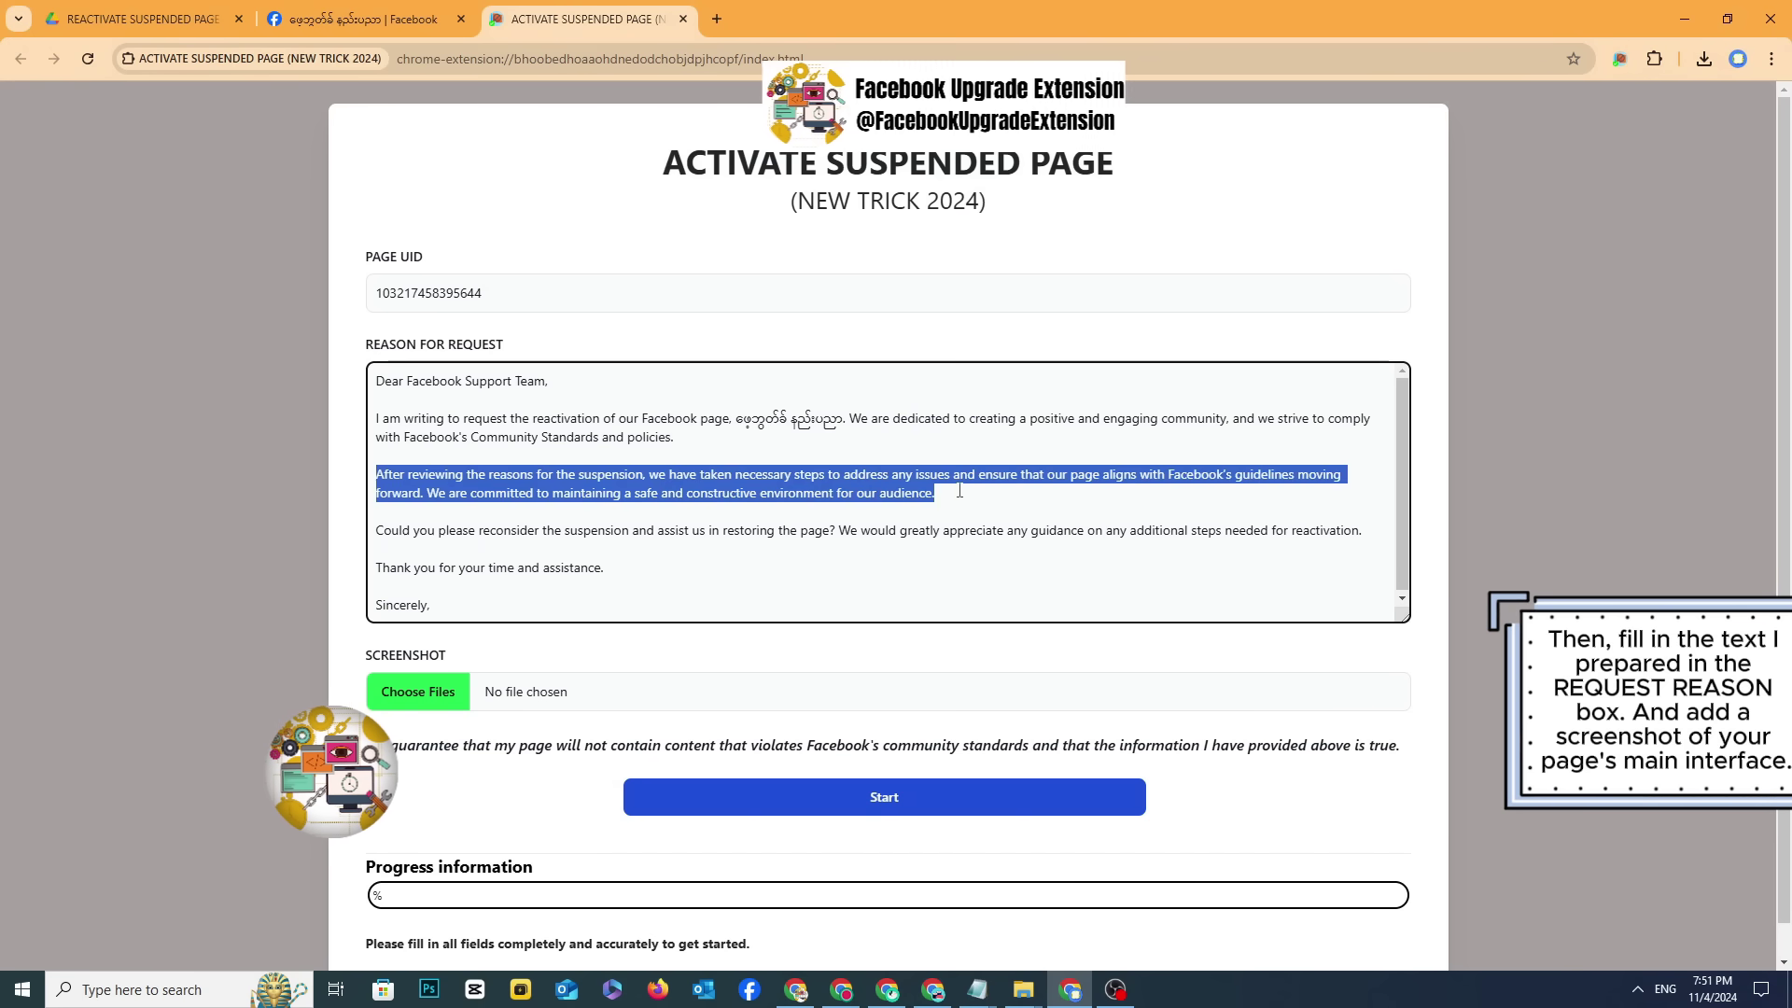
click(878, 493)
click(1387, 522)
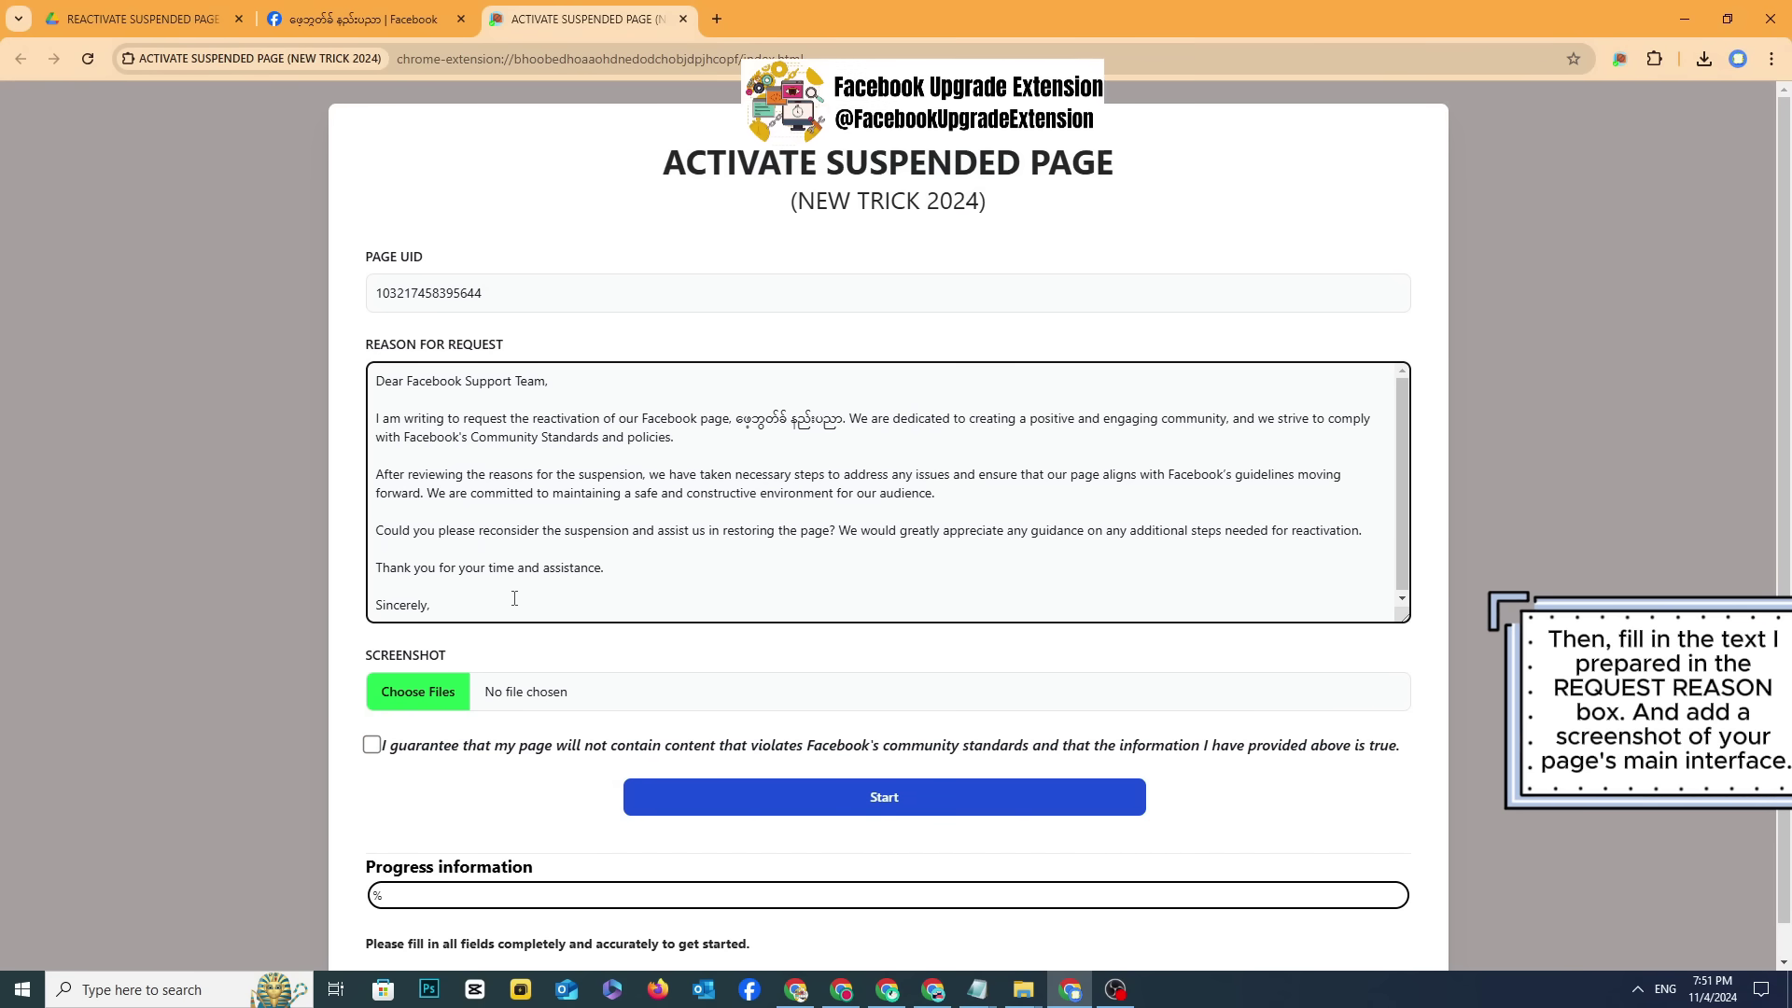
scroll(514, 598, down, 1)
Step: Show the Facebook page's Posts view with the suspension notice and capture it with the Snipping Tool
click(397, 14)
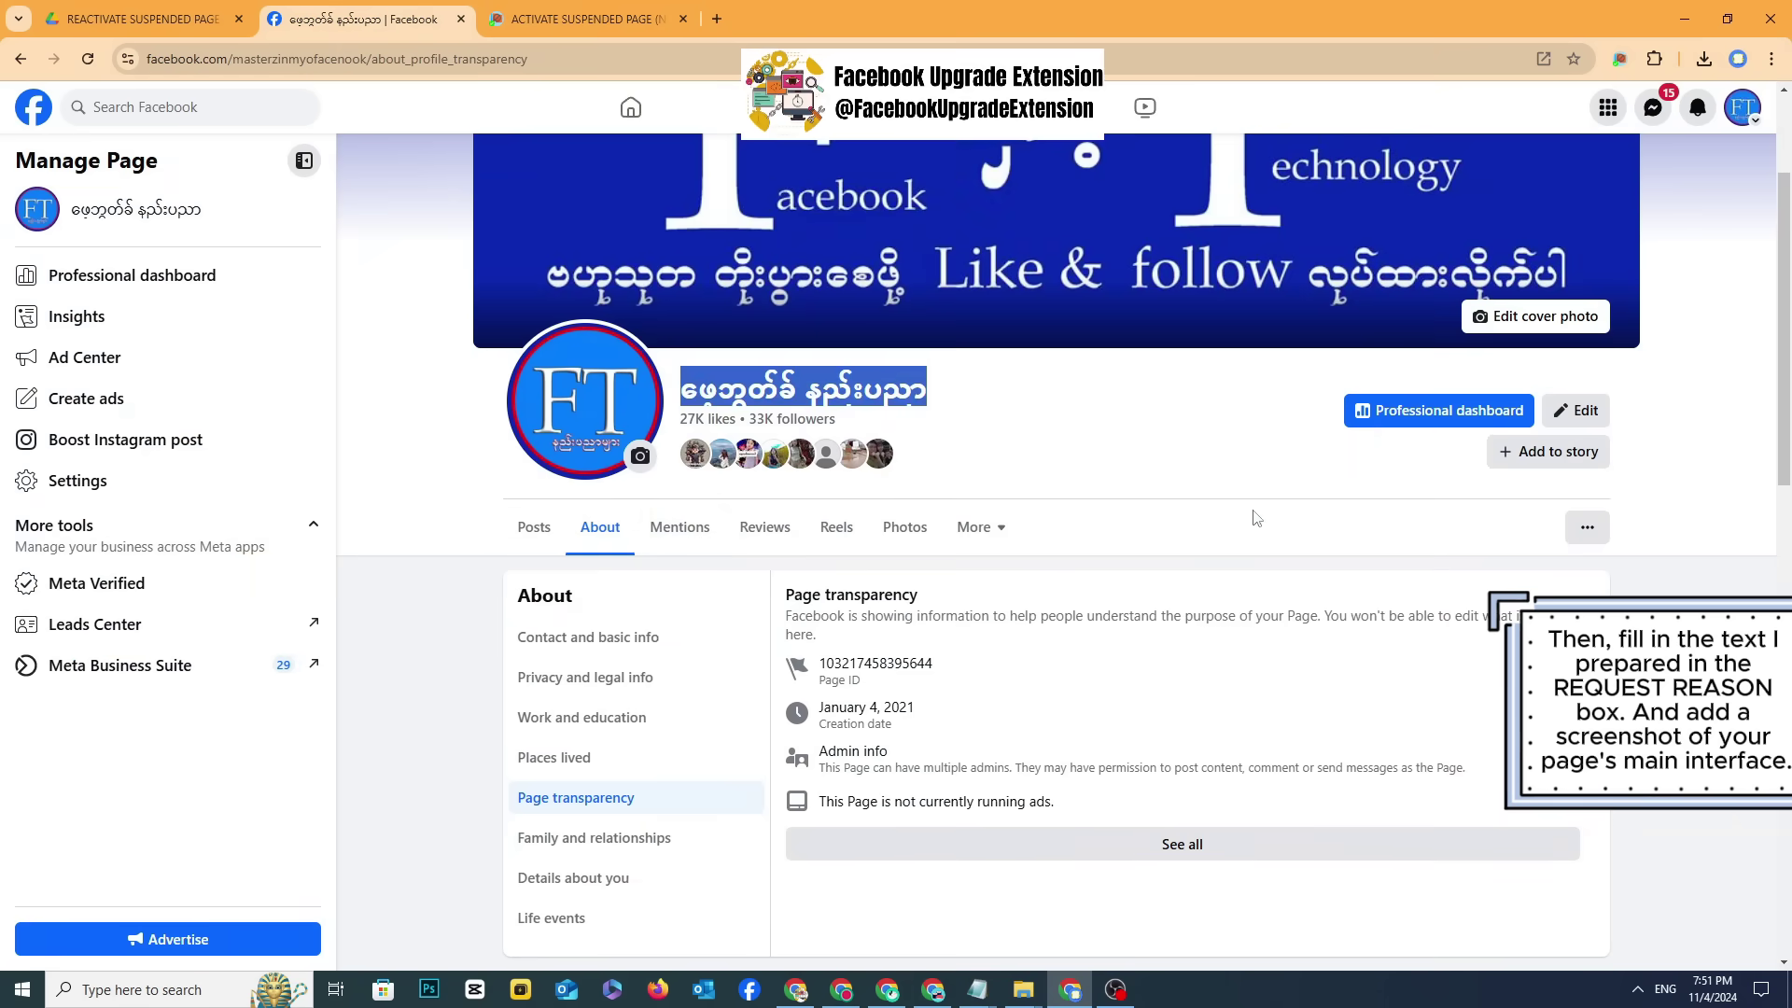
click(533, 526)
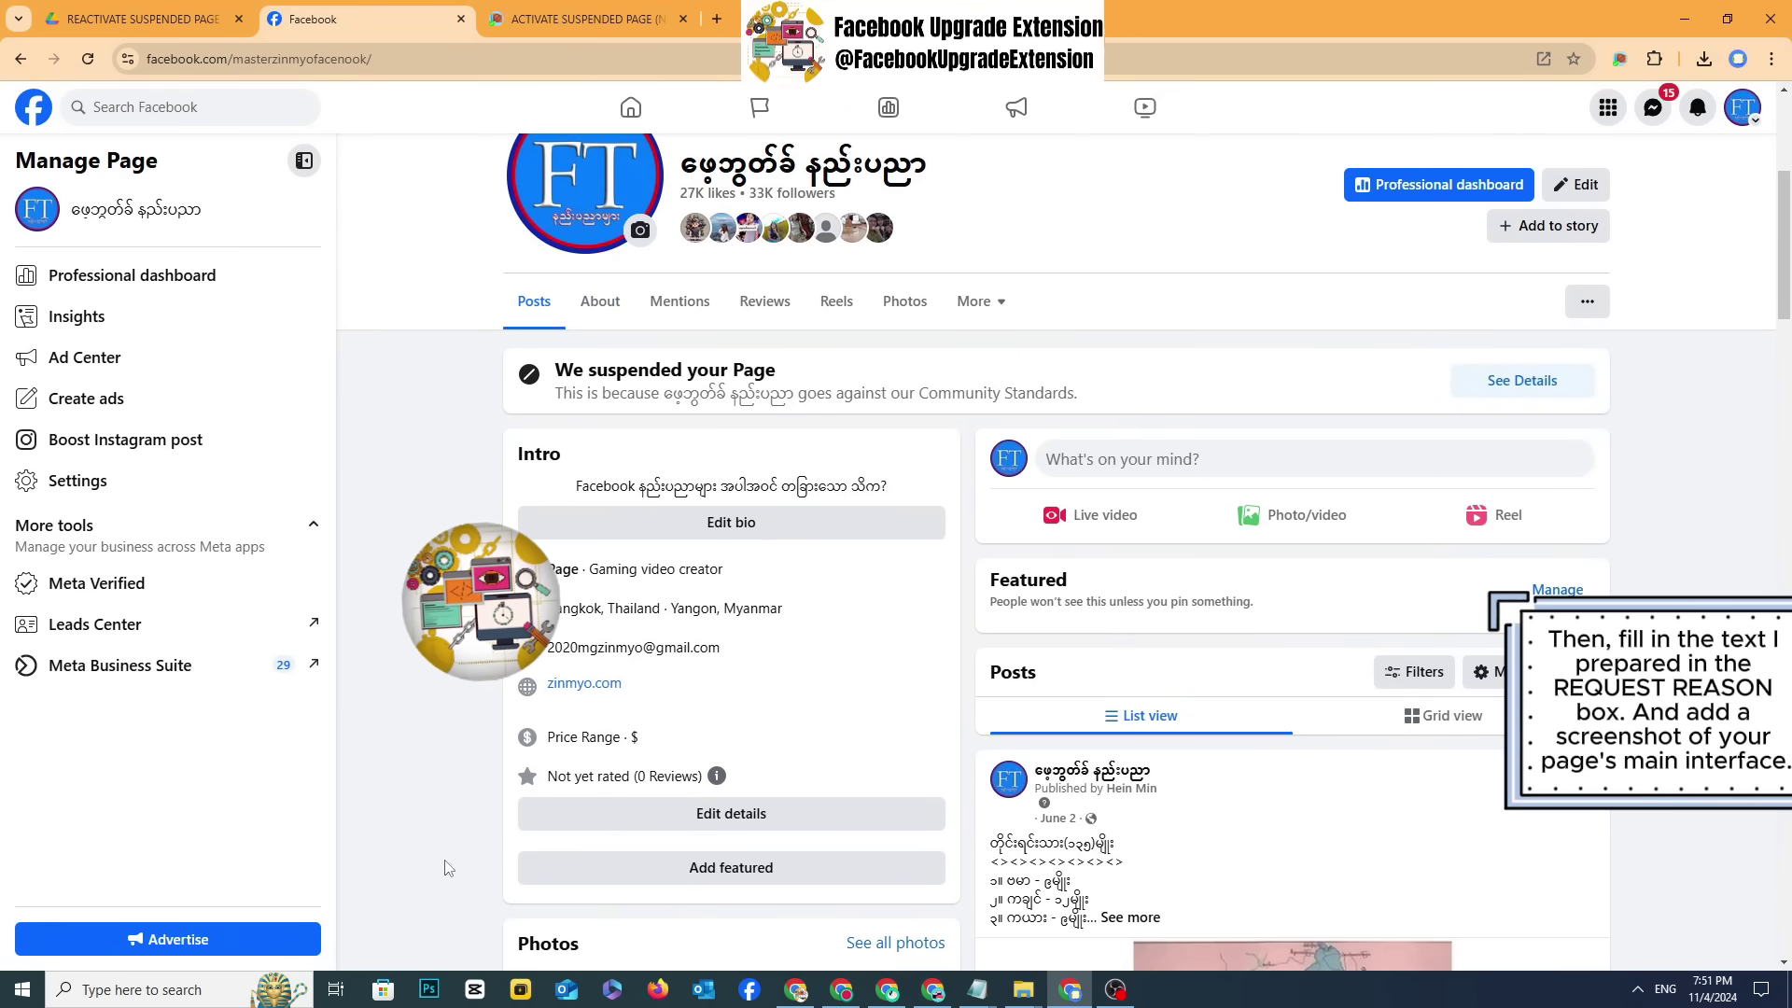
click(180, 986)
text(snip)
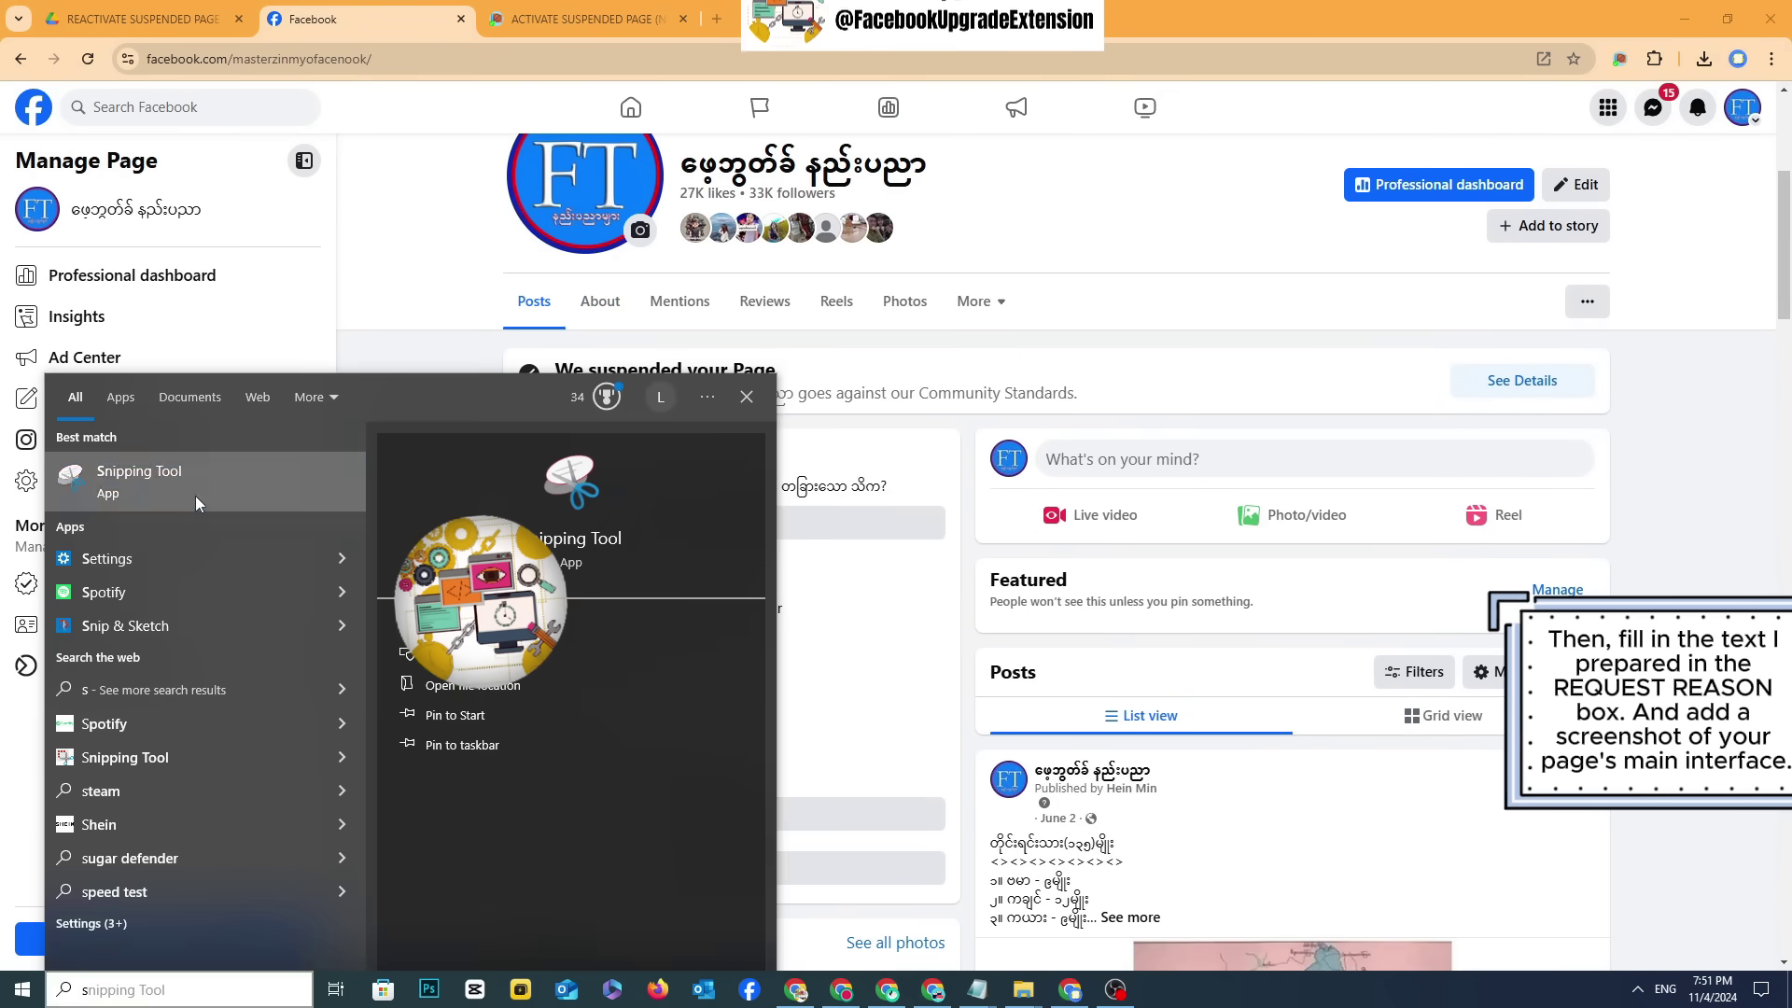
click(194, 496)
click(1389, 101)
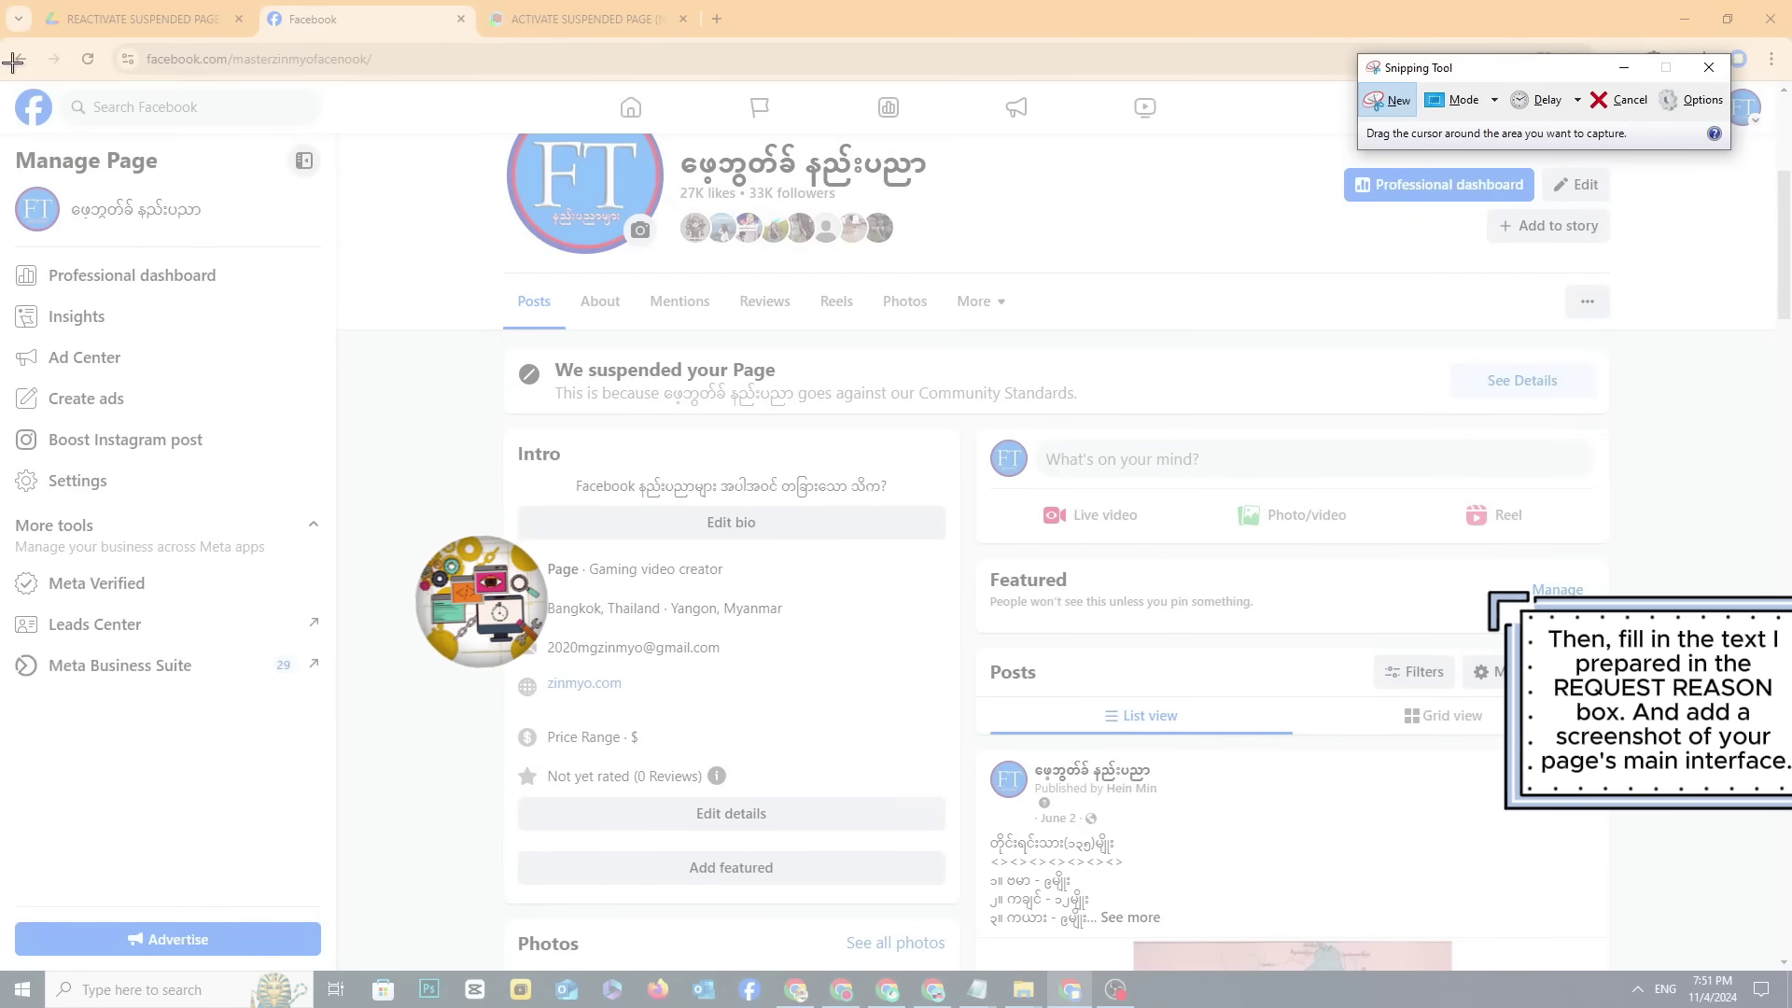
drag(11, 39, 1787, 726)
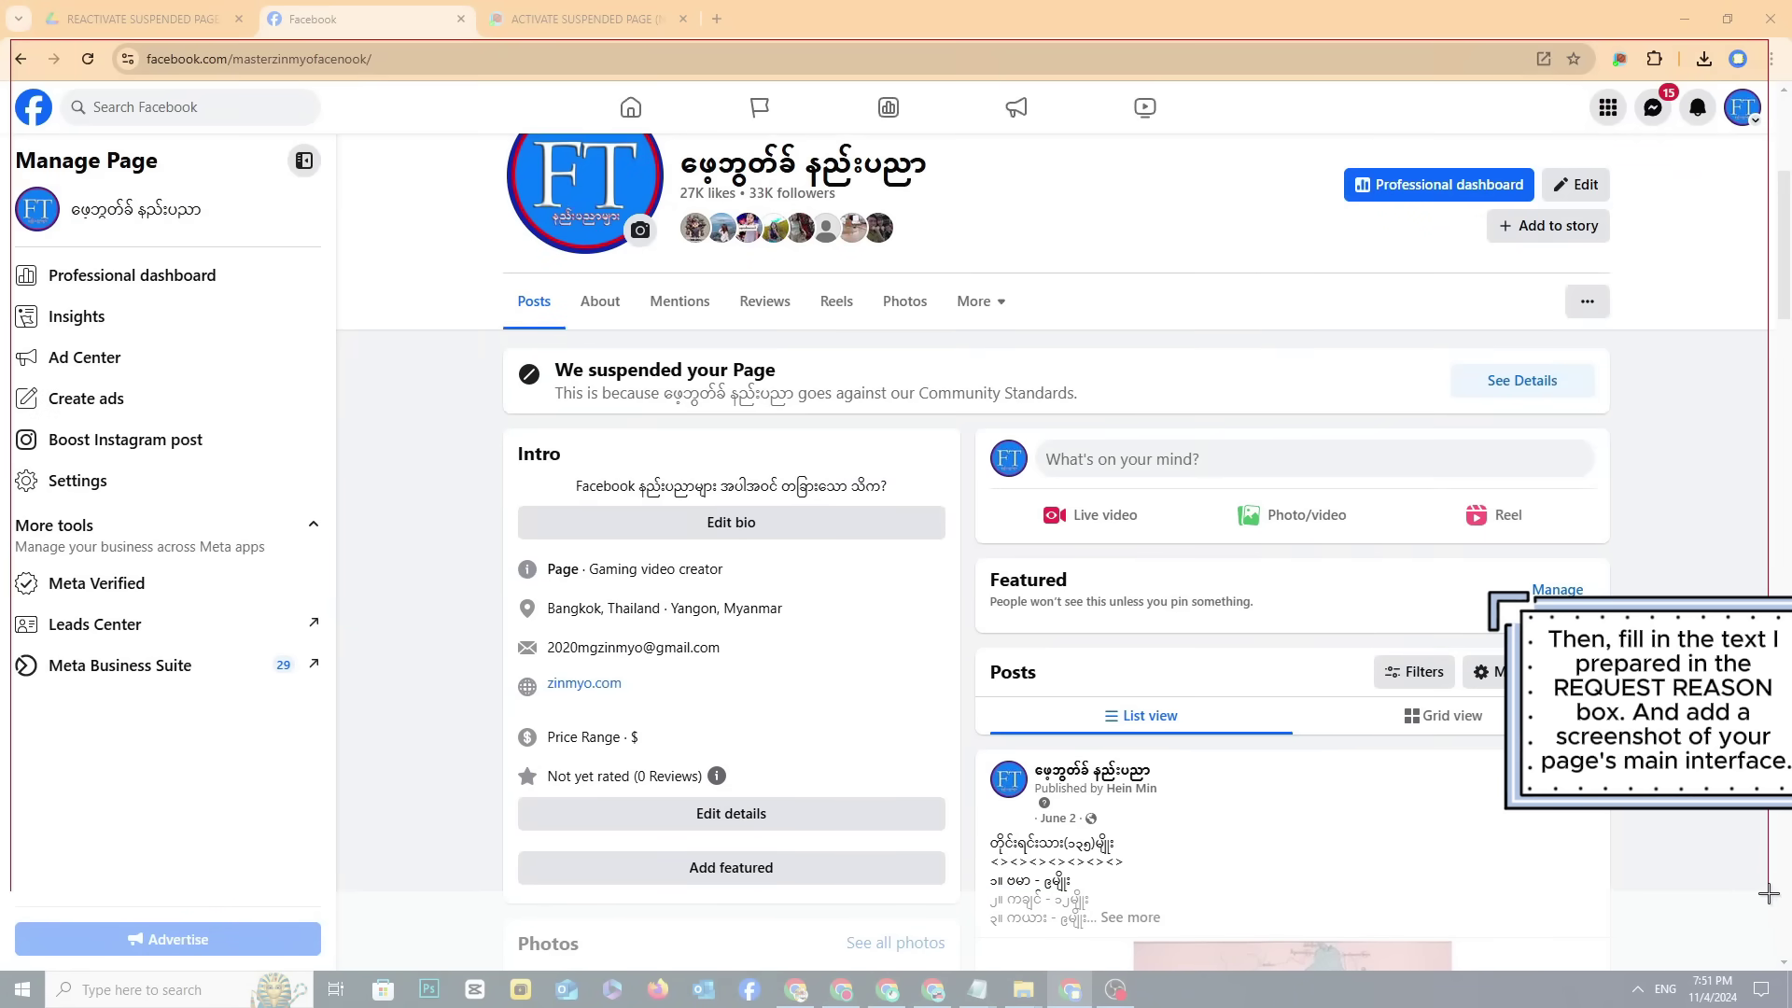
drag(1768, 893, 1768, 894)
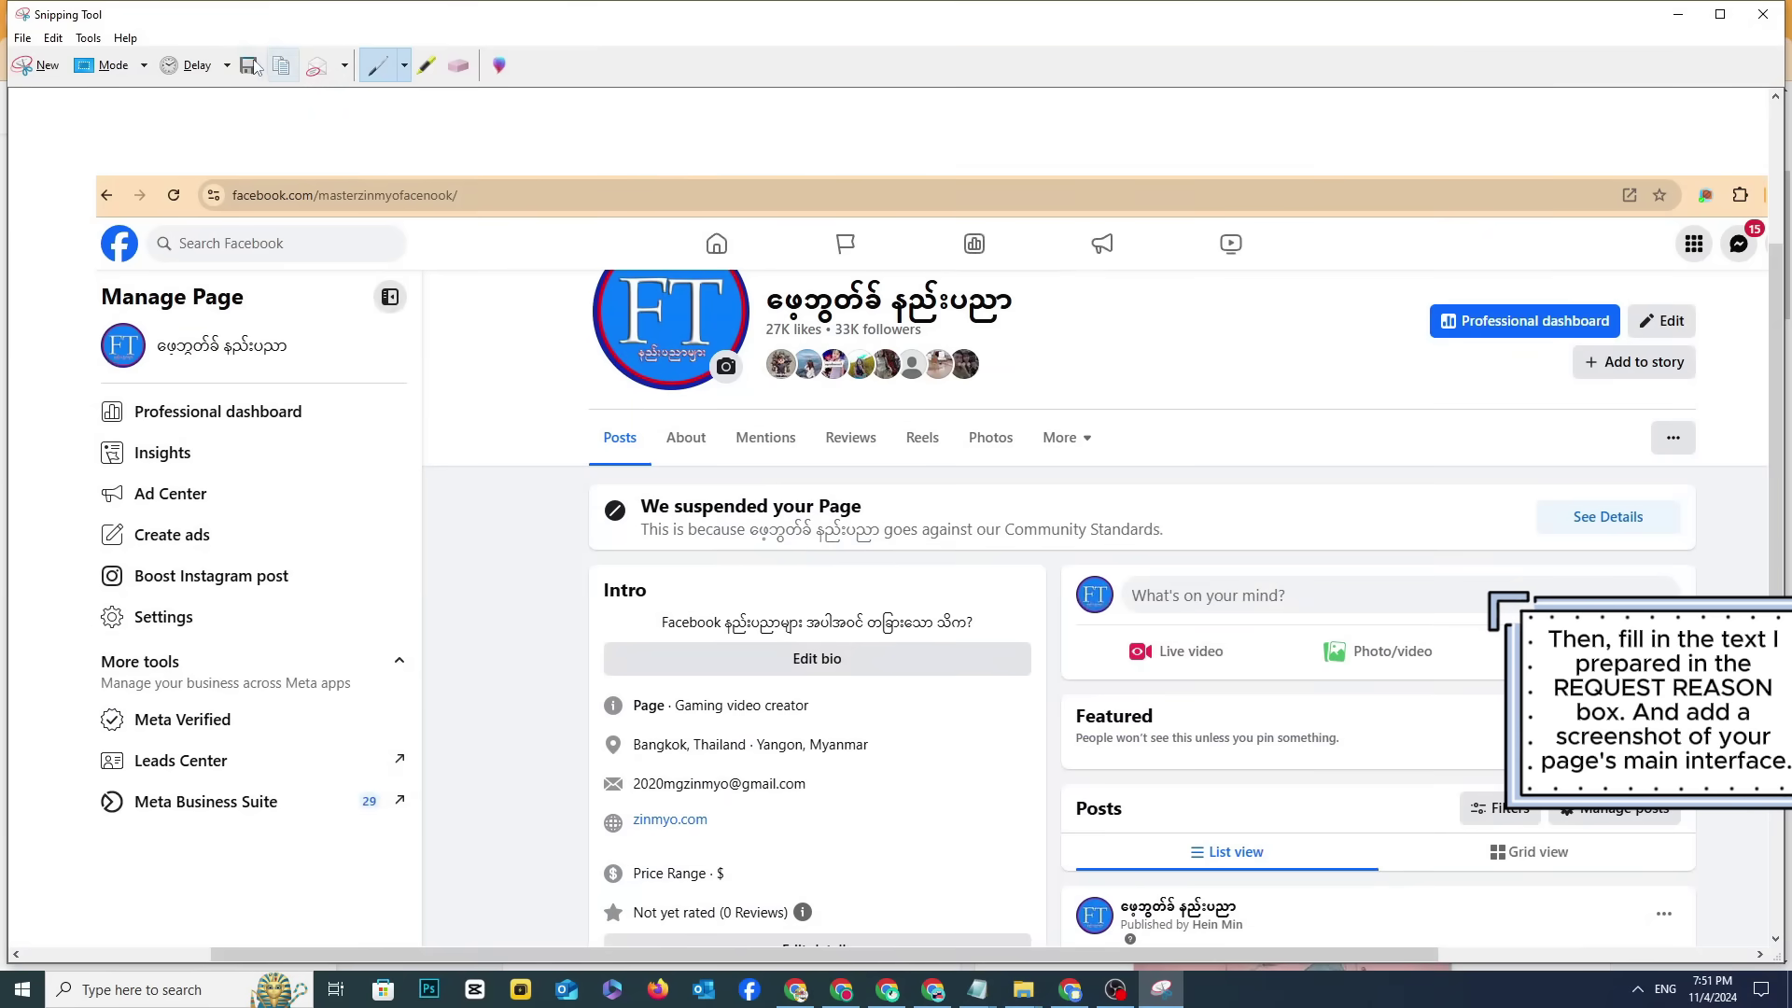
Step: Save the capture to the Desktop as suspended page.PNG, overwriting the existing file, and close the Snipping Tool
click(250, 66)
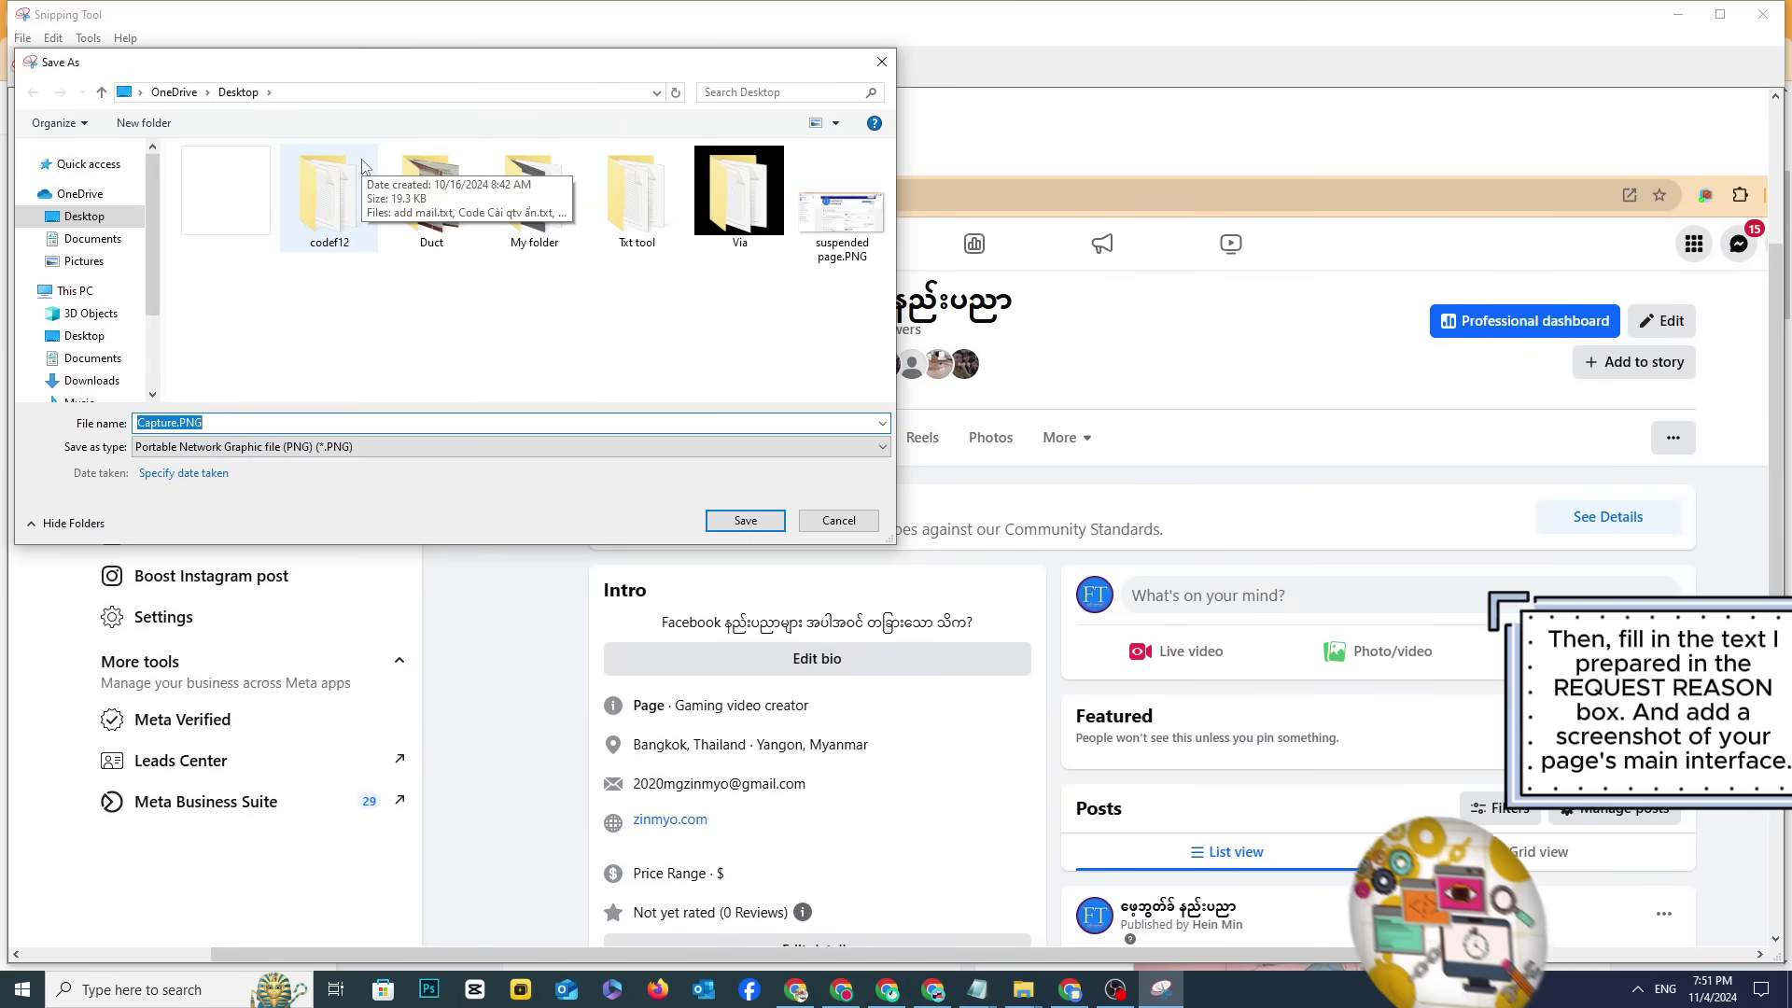
text(ssus)
key(BackSpace)
key(BackSpace)
text(uspen)
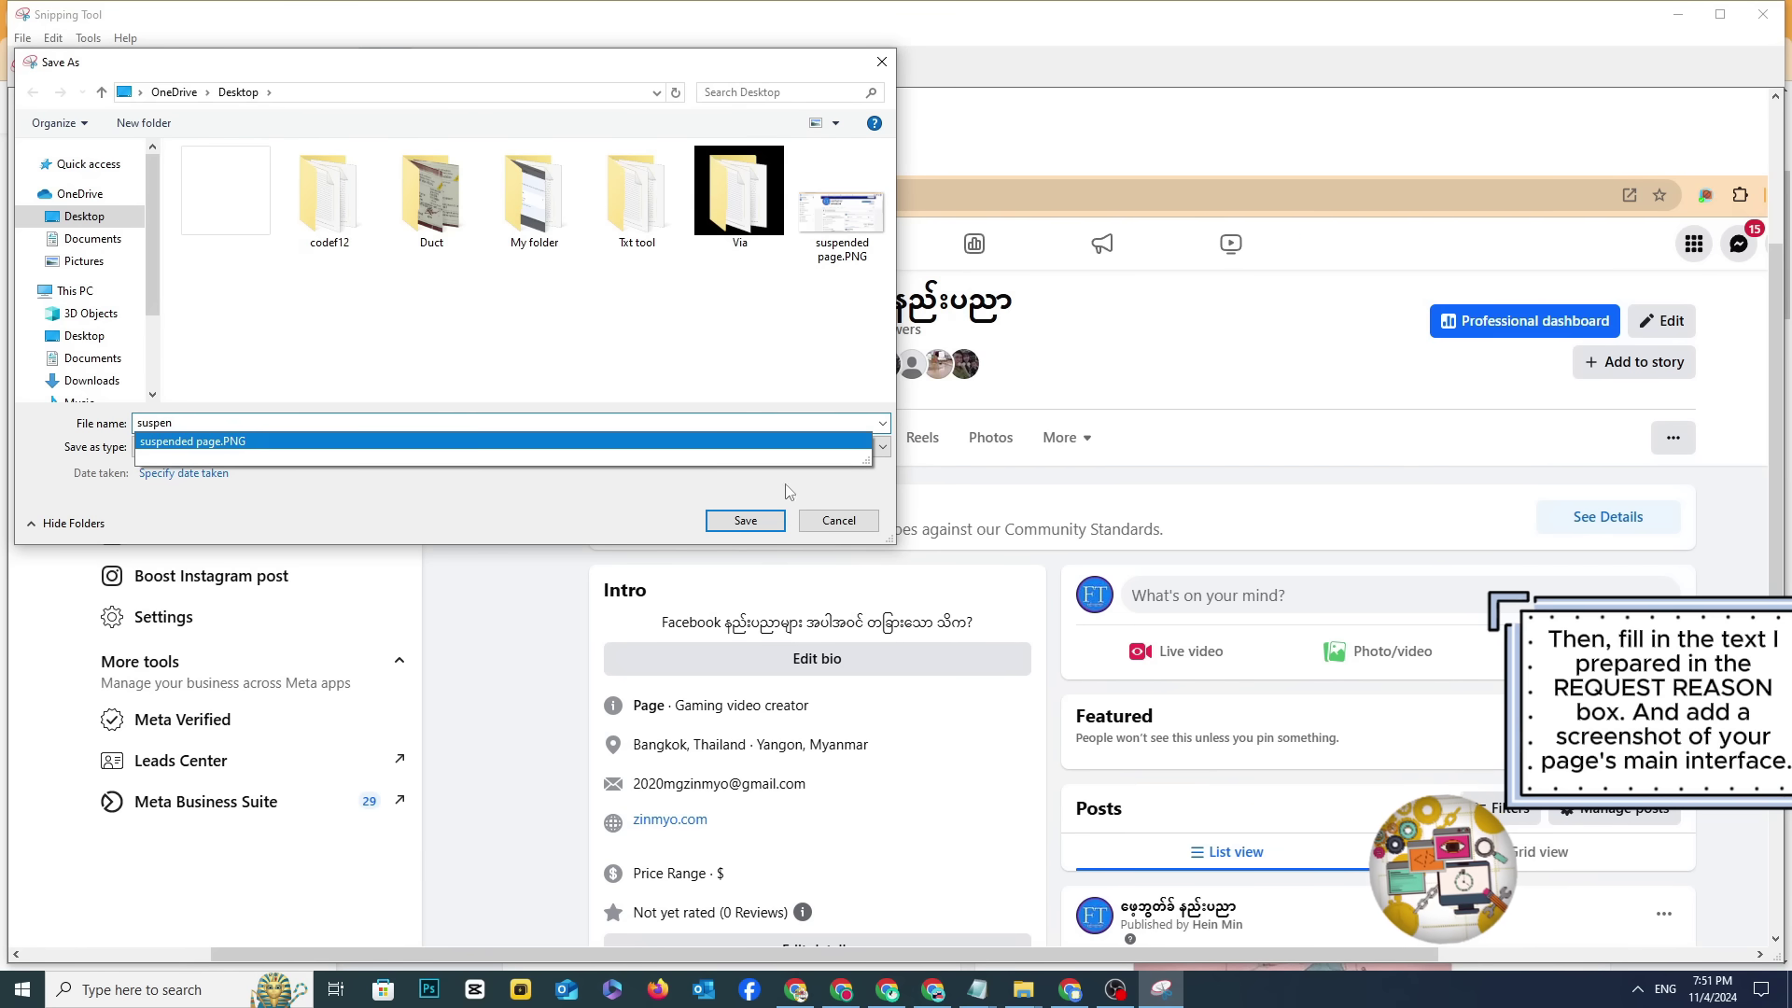
click(746, 520)
click(933, 492)
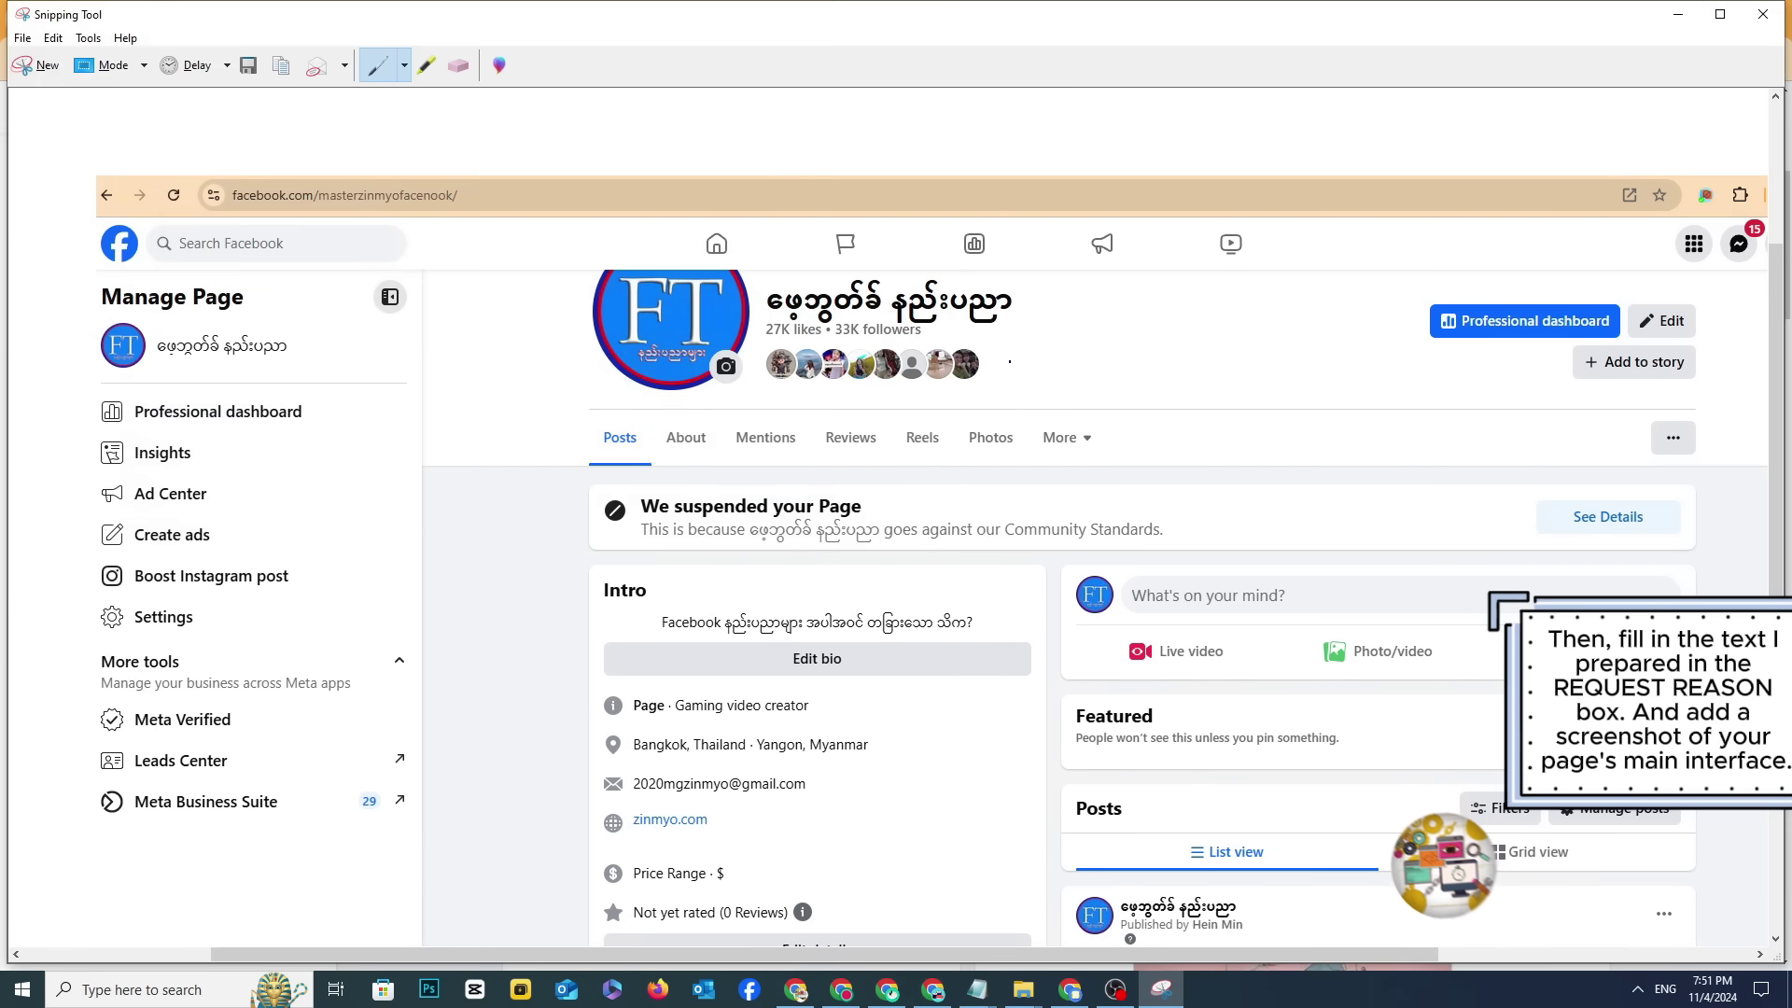
click(1763, 15)
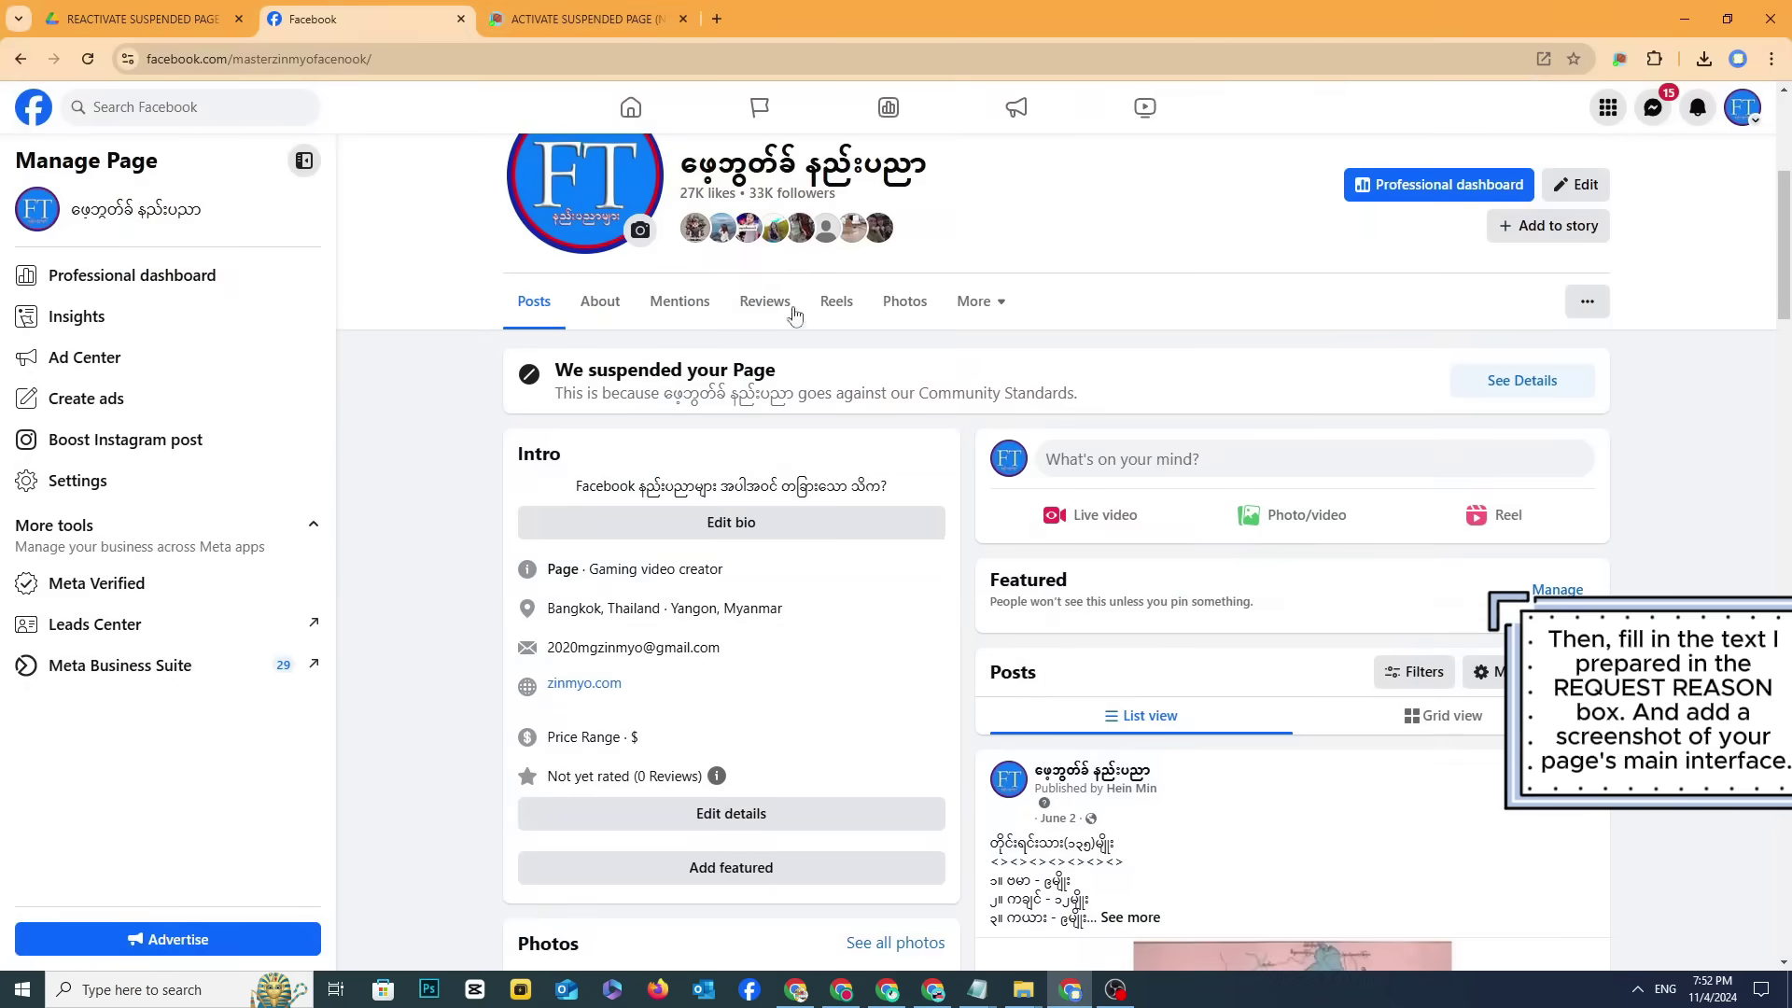
Step: Attach suspended page.PNG from the Desktop to the extension form's Screenshot field
click(591, 11)
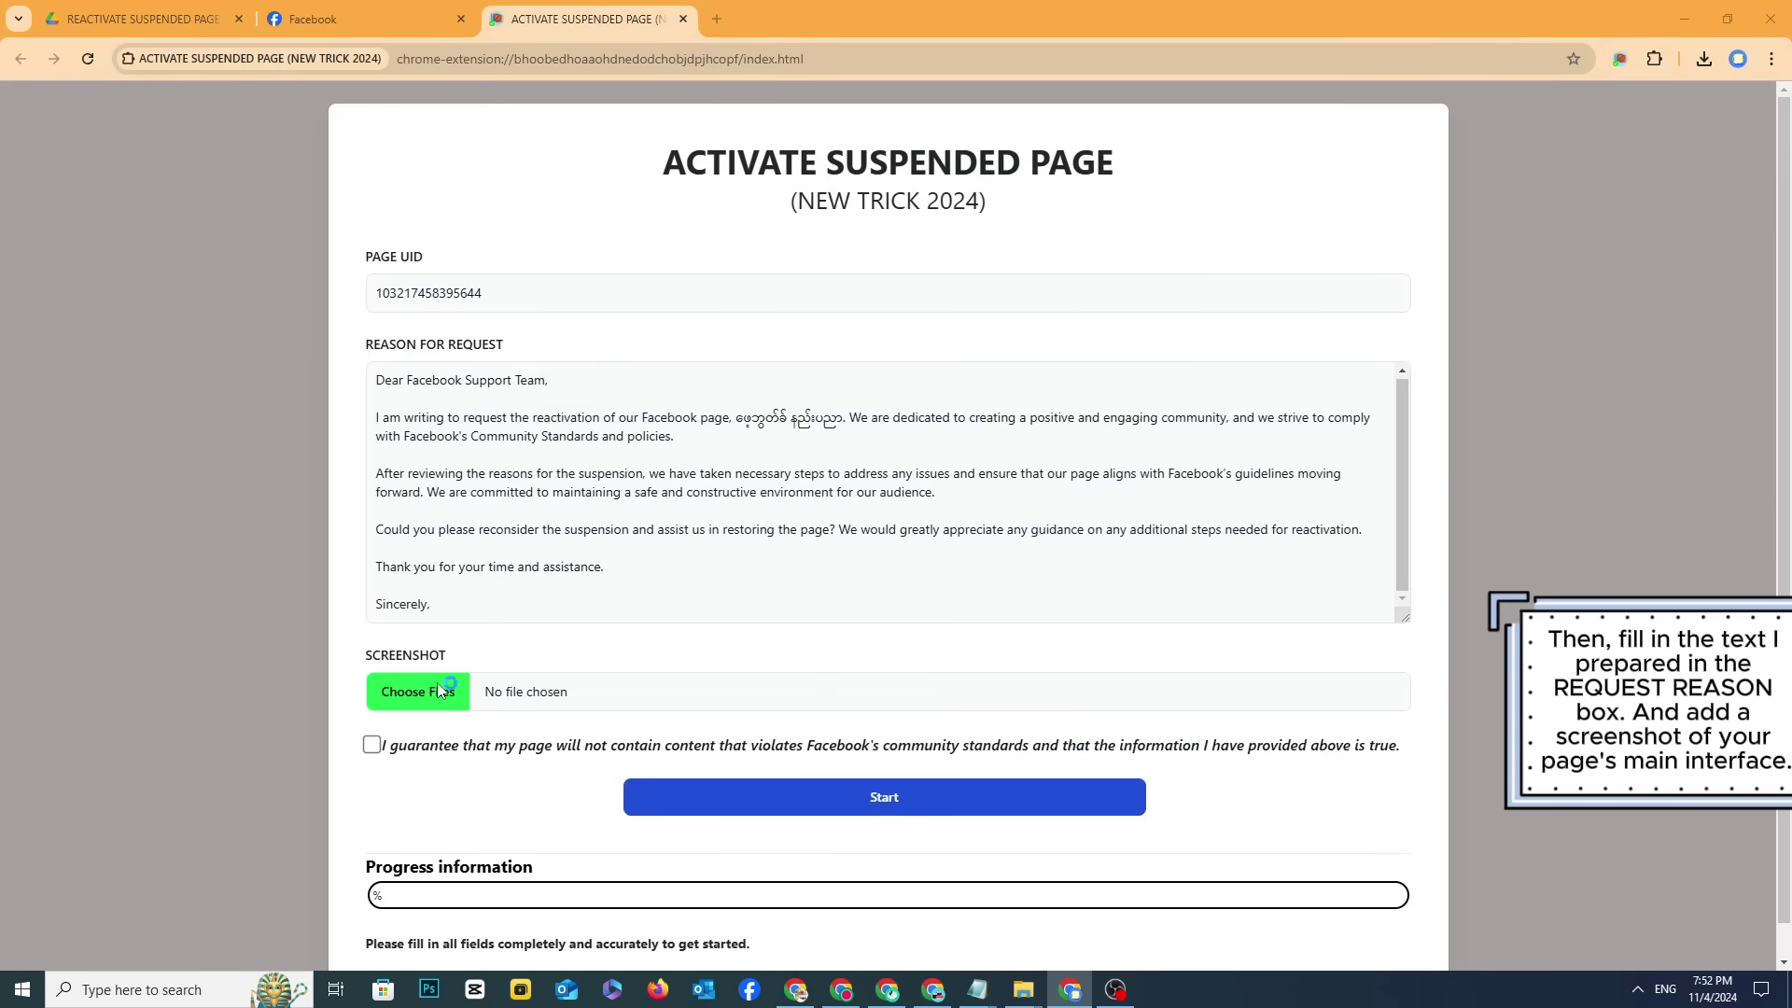
click(439, 690)
click(853, 204)
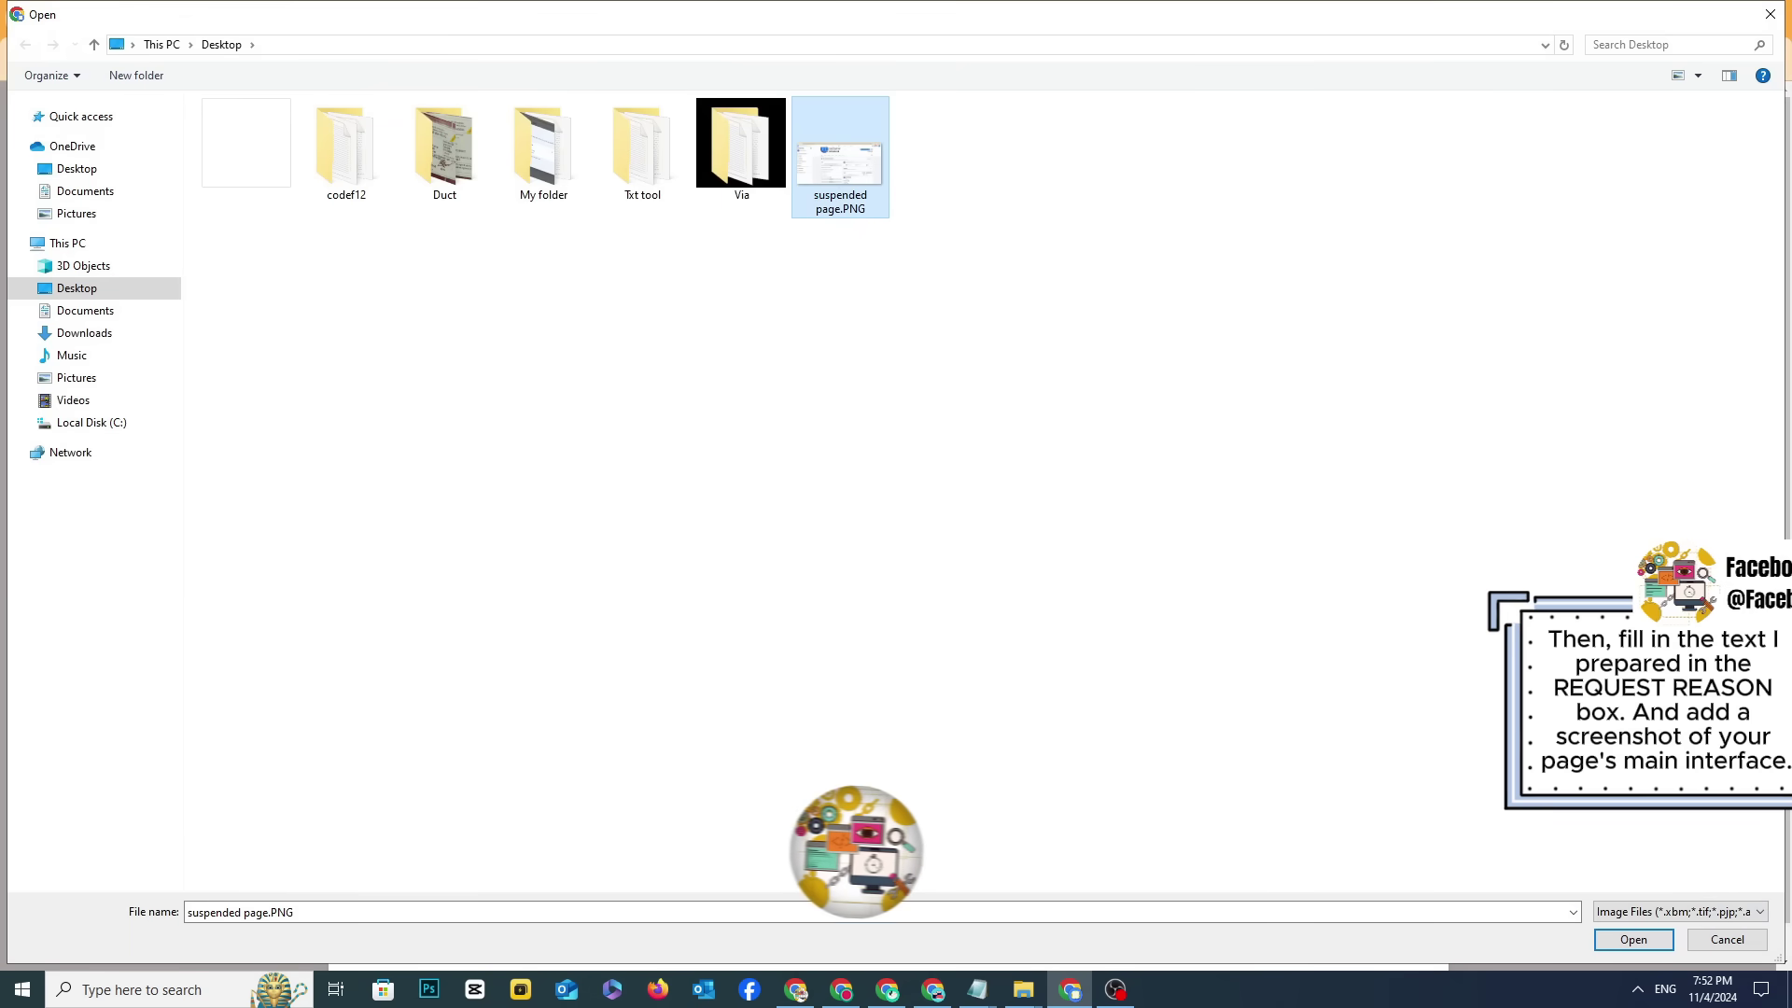
click(1633, 943)
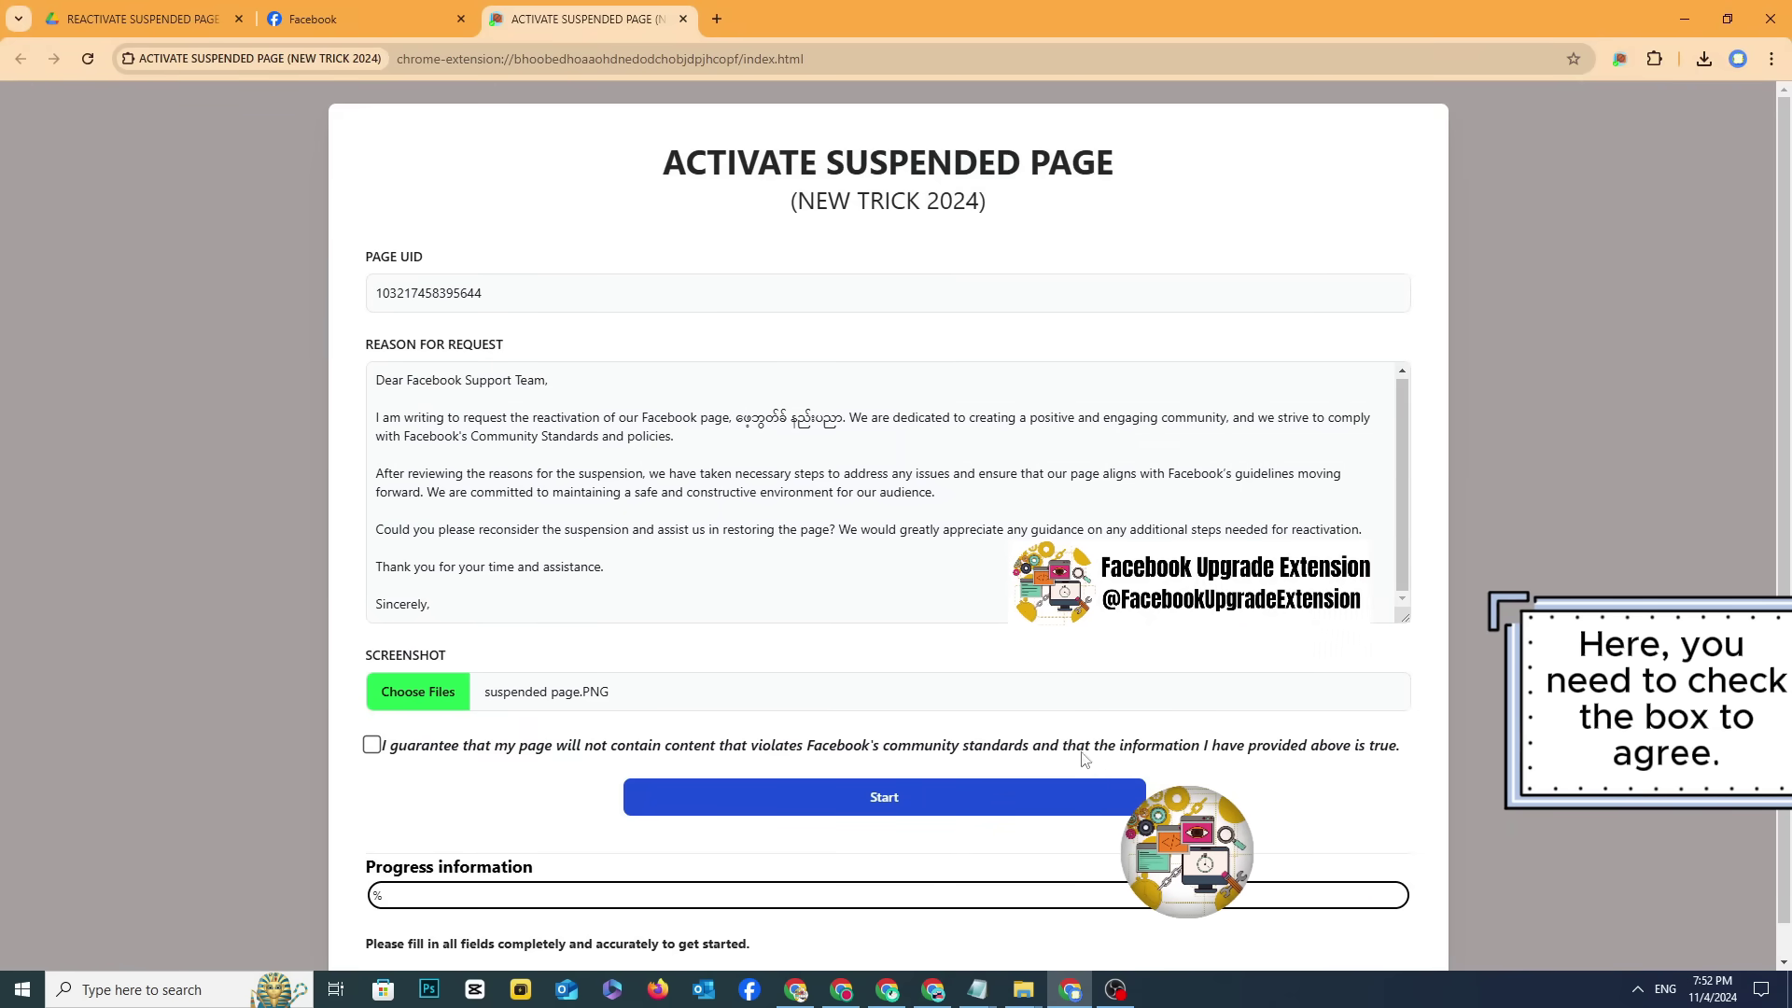
Step: Accept the community standards guarantee and start the reactivation request, following its submission progress
click(371, 745)
click(900, 808)
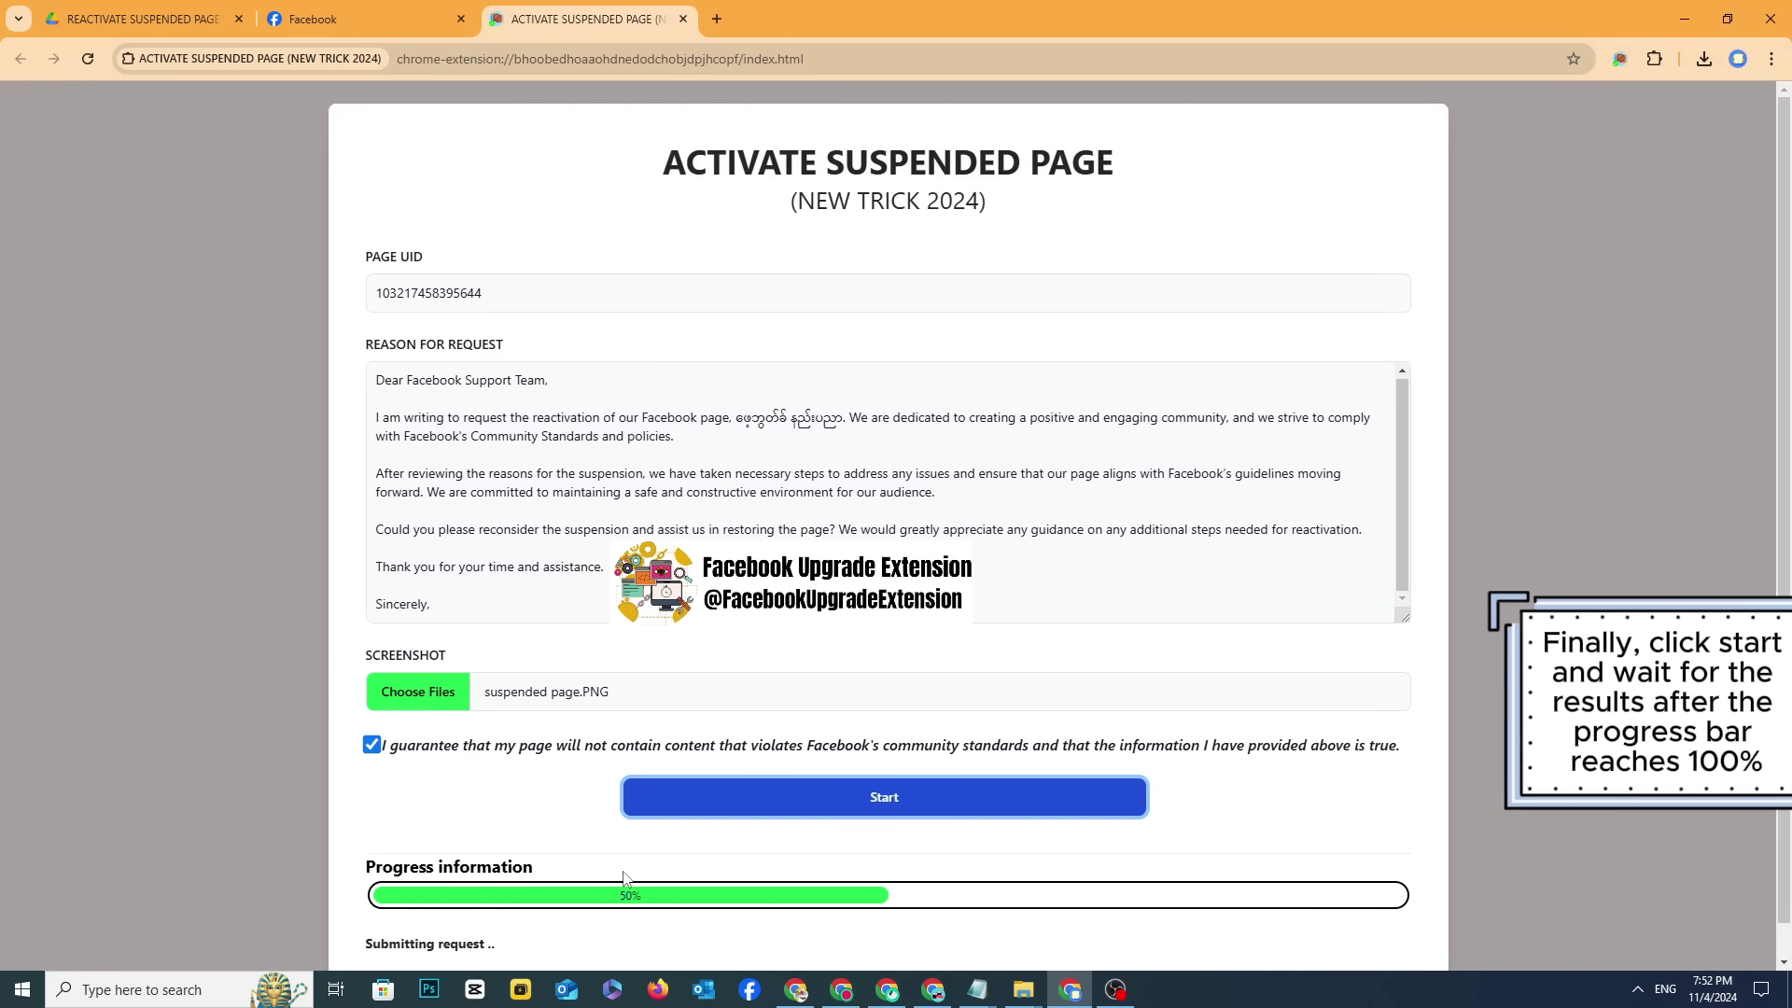
drag(367, 952, 491, 959)
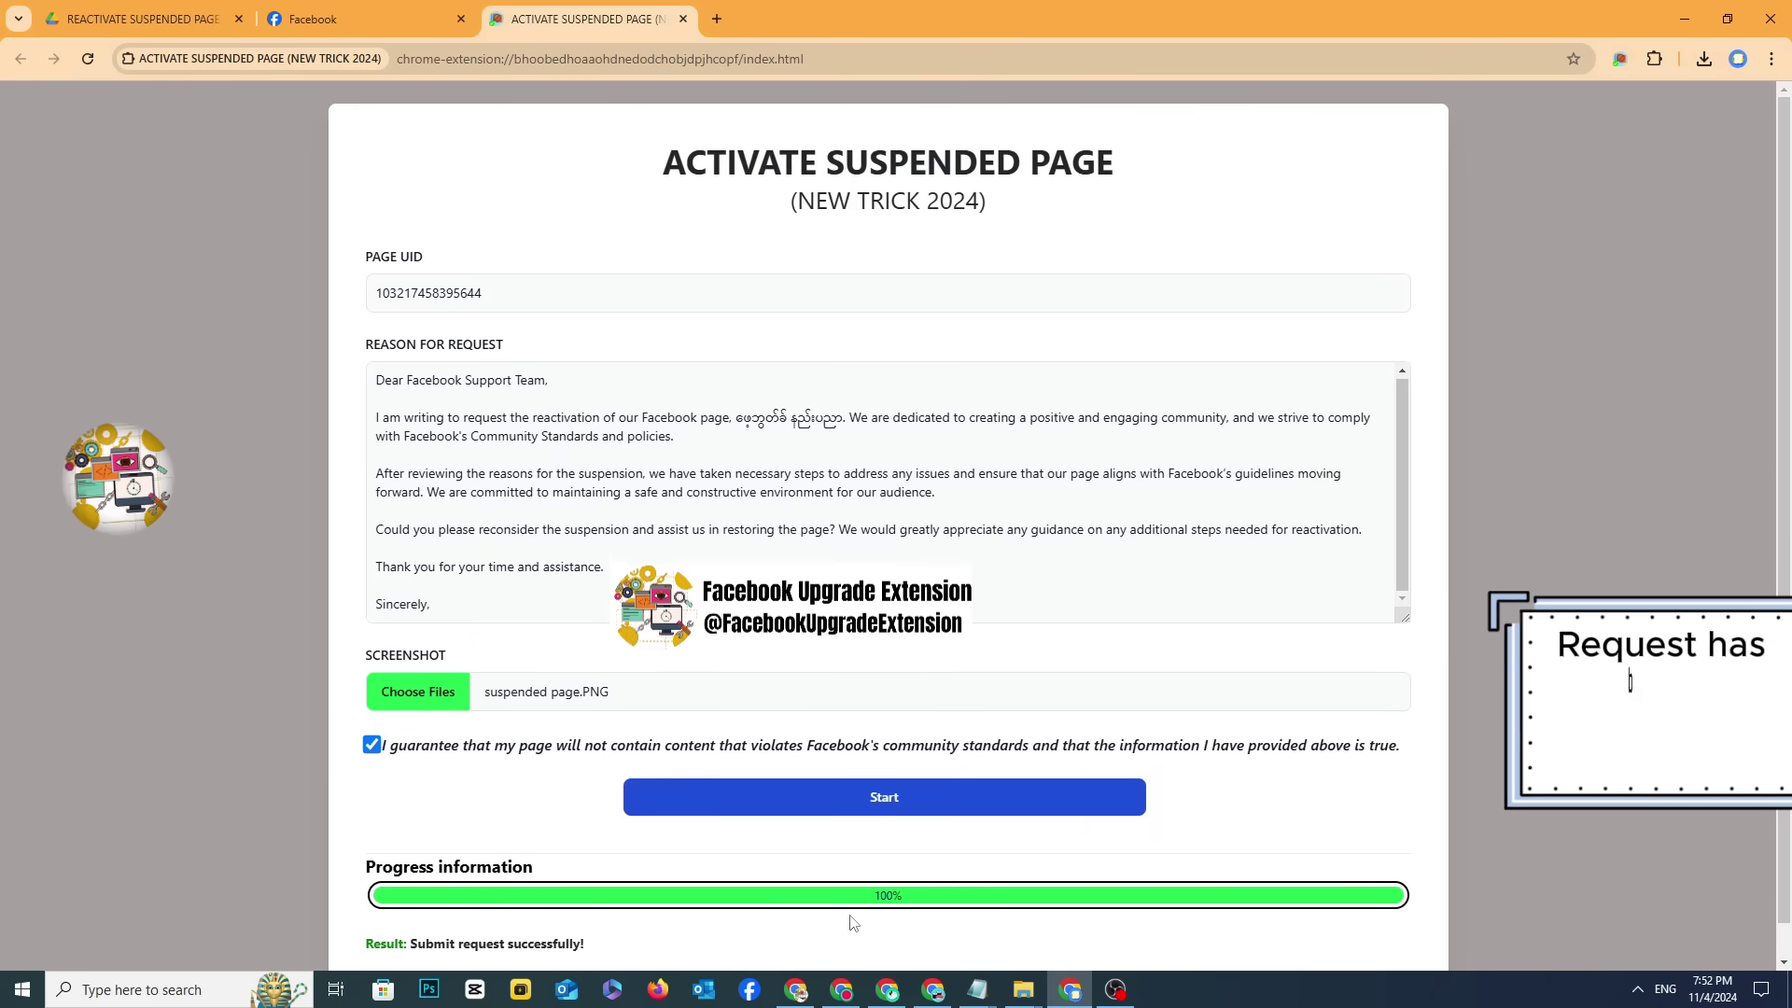
Step: Reload the Facebook page and check its suspension status banner and latest notifications
click(372, 19)
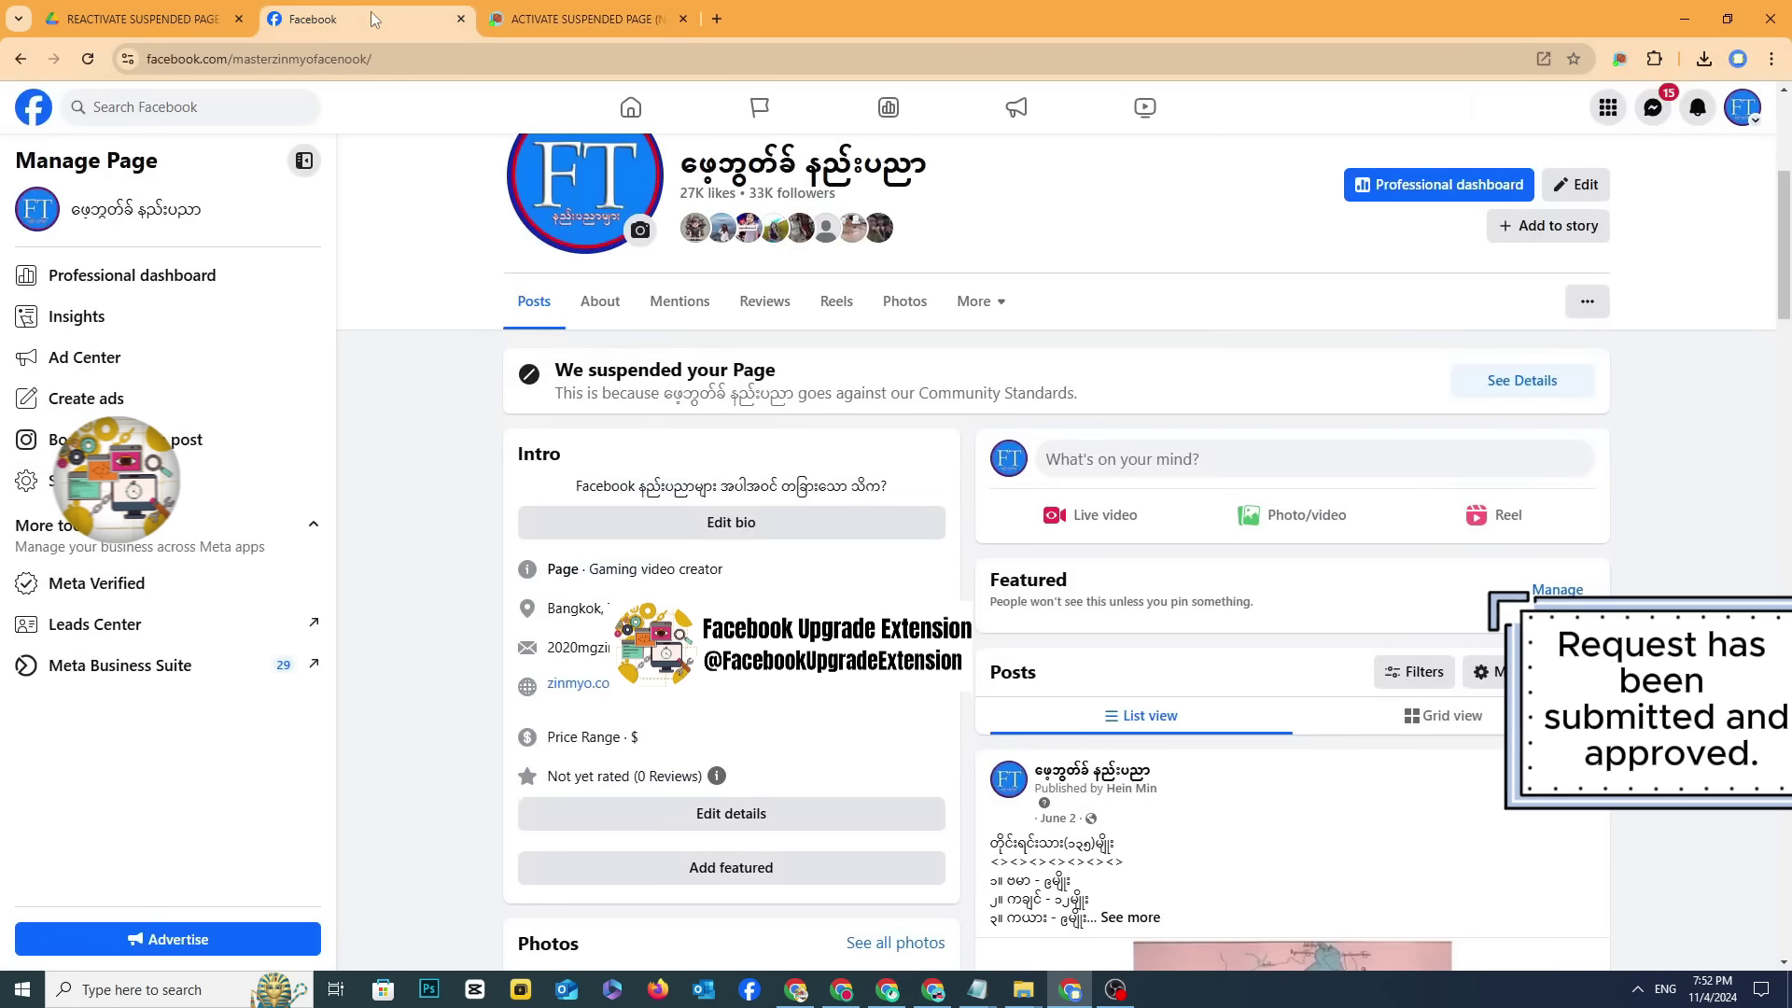
drag(554, 366, 899, 394)
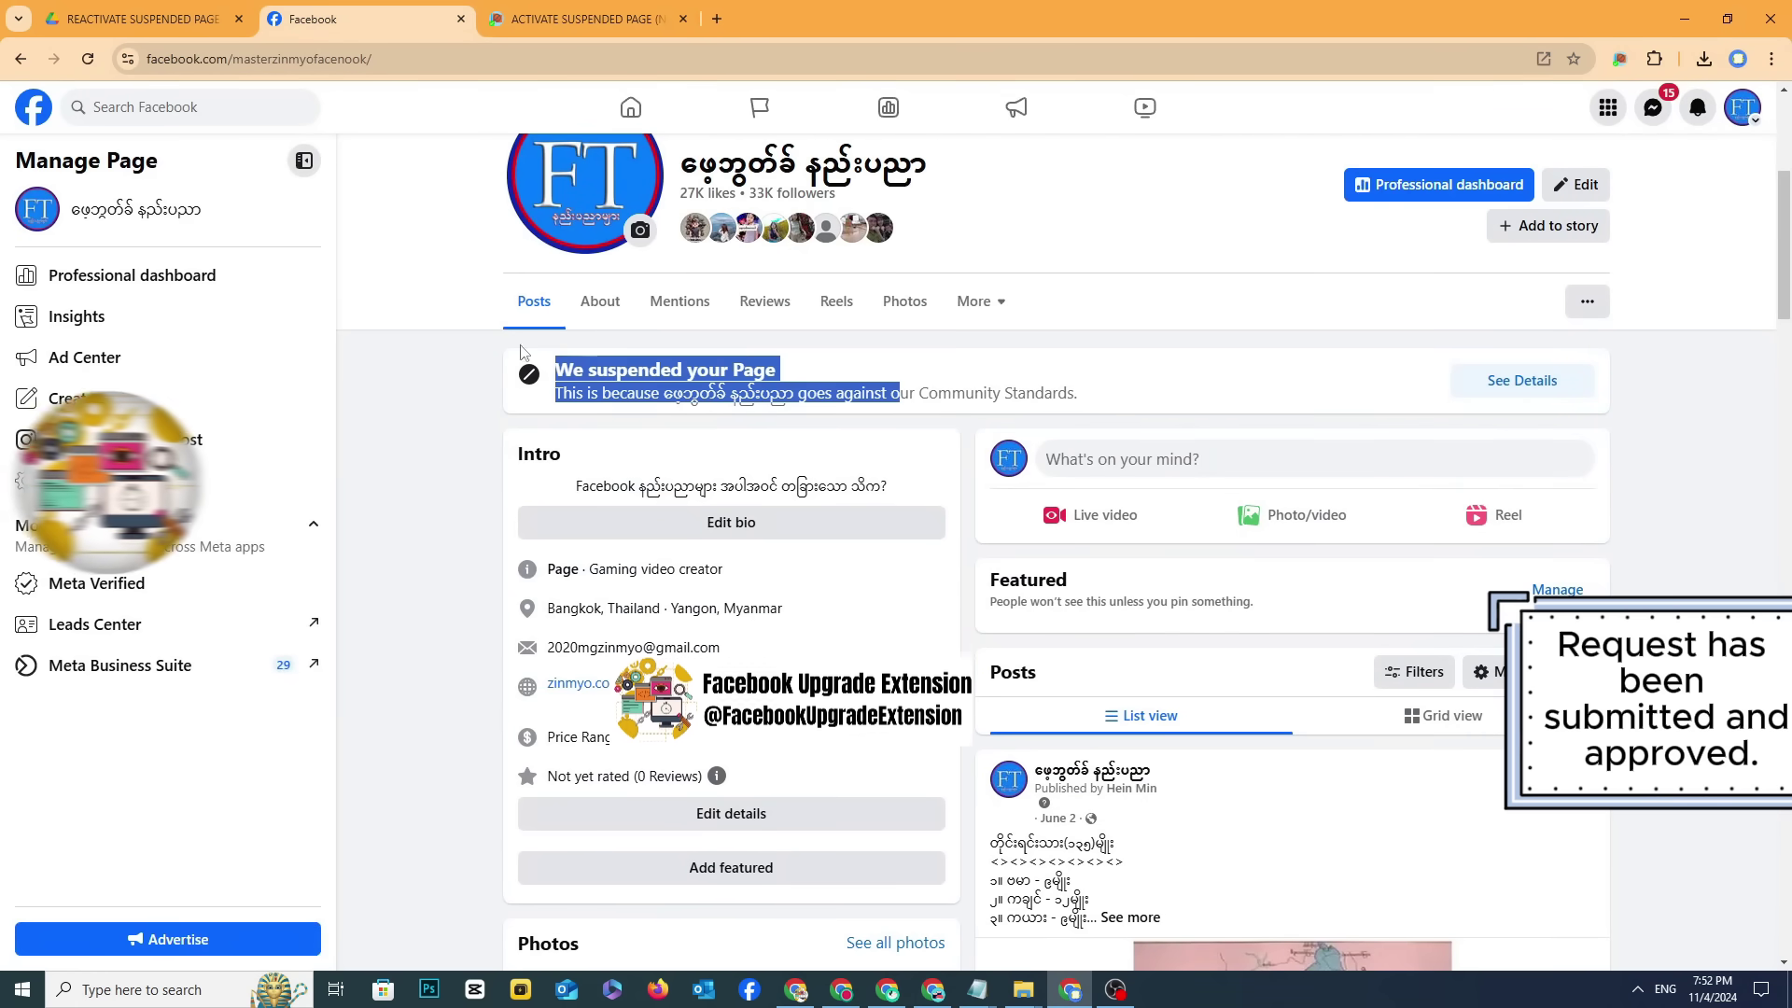
click(88, 59)
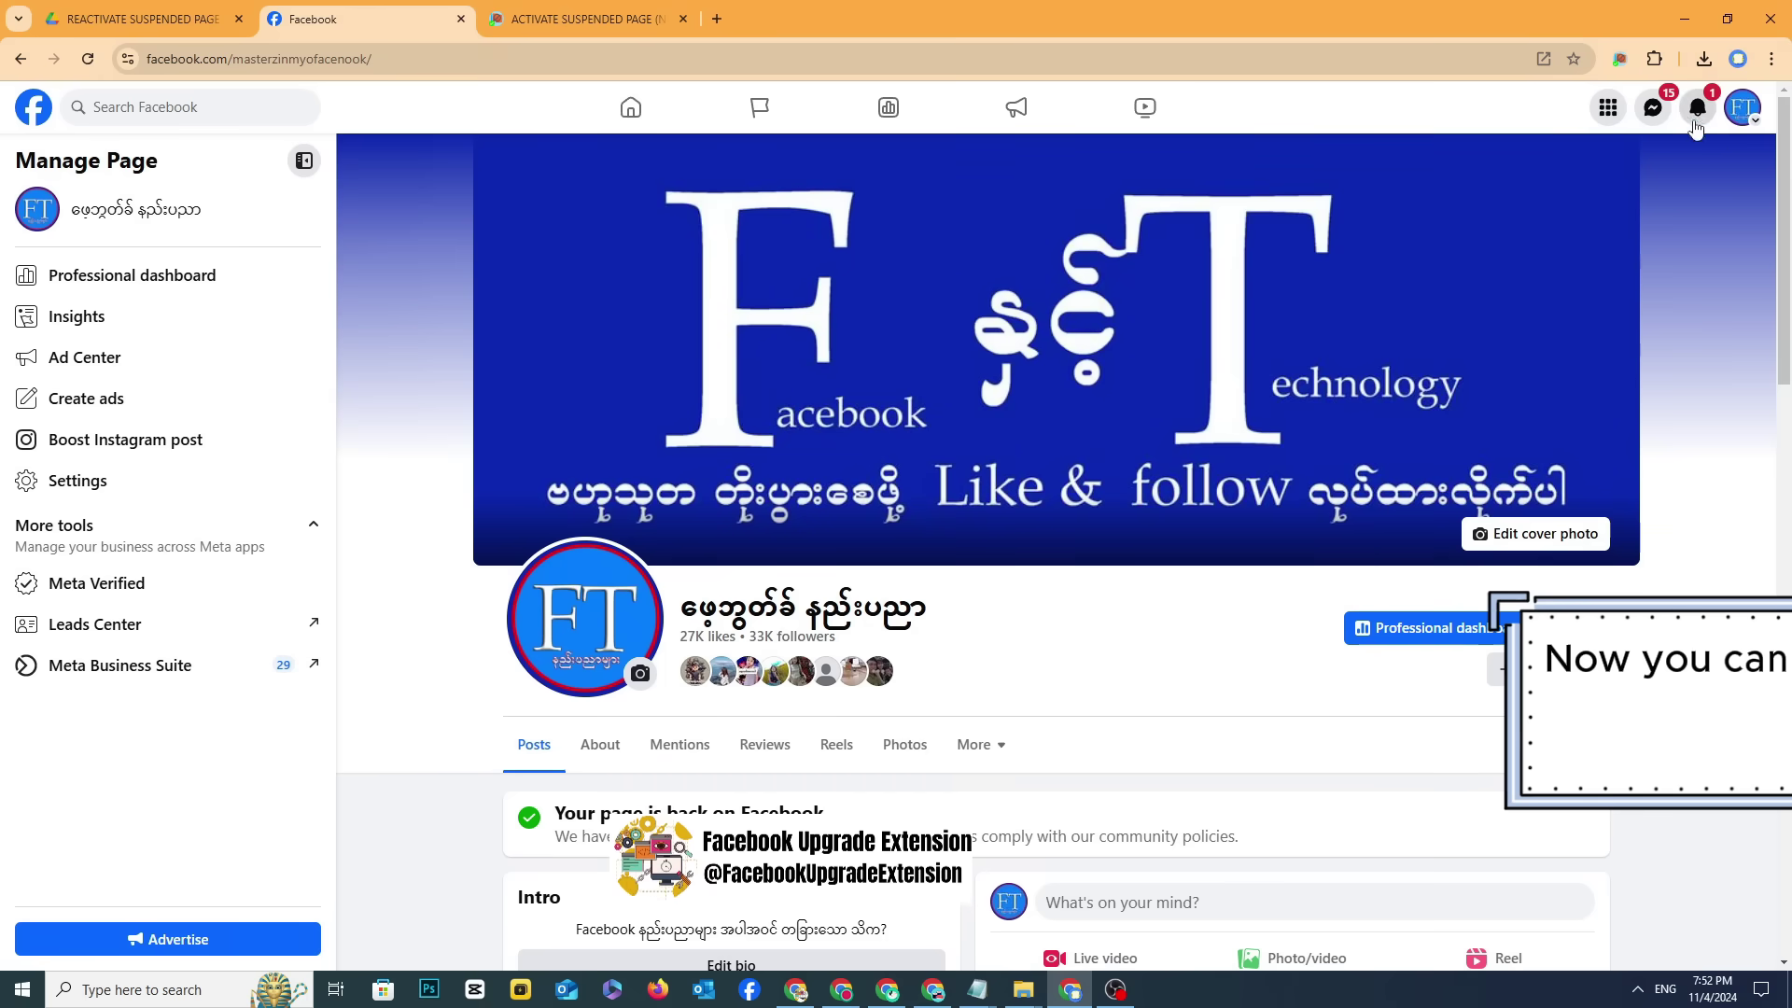
click(1696, 109)
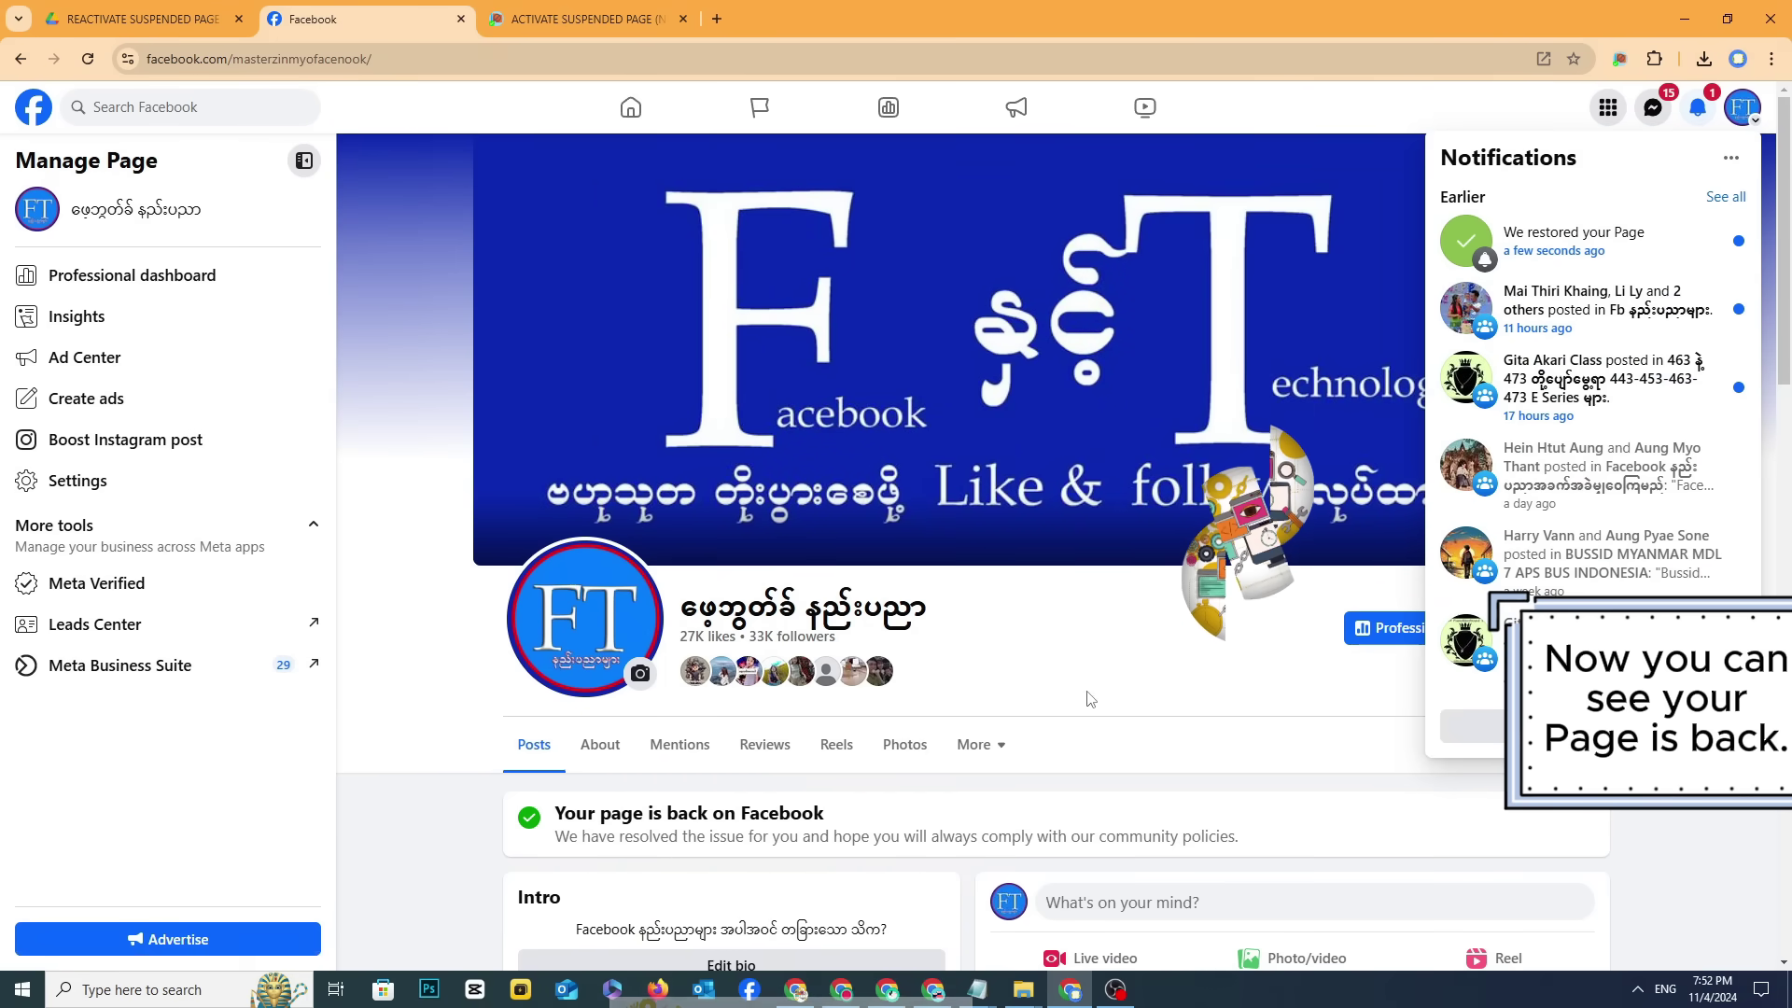
click(858, 808)
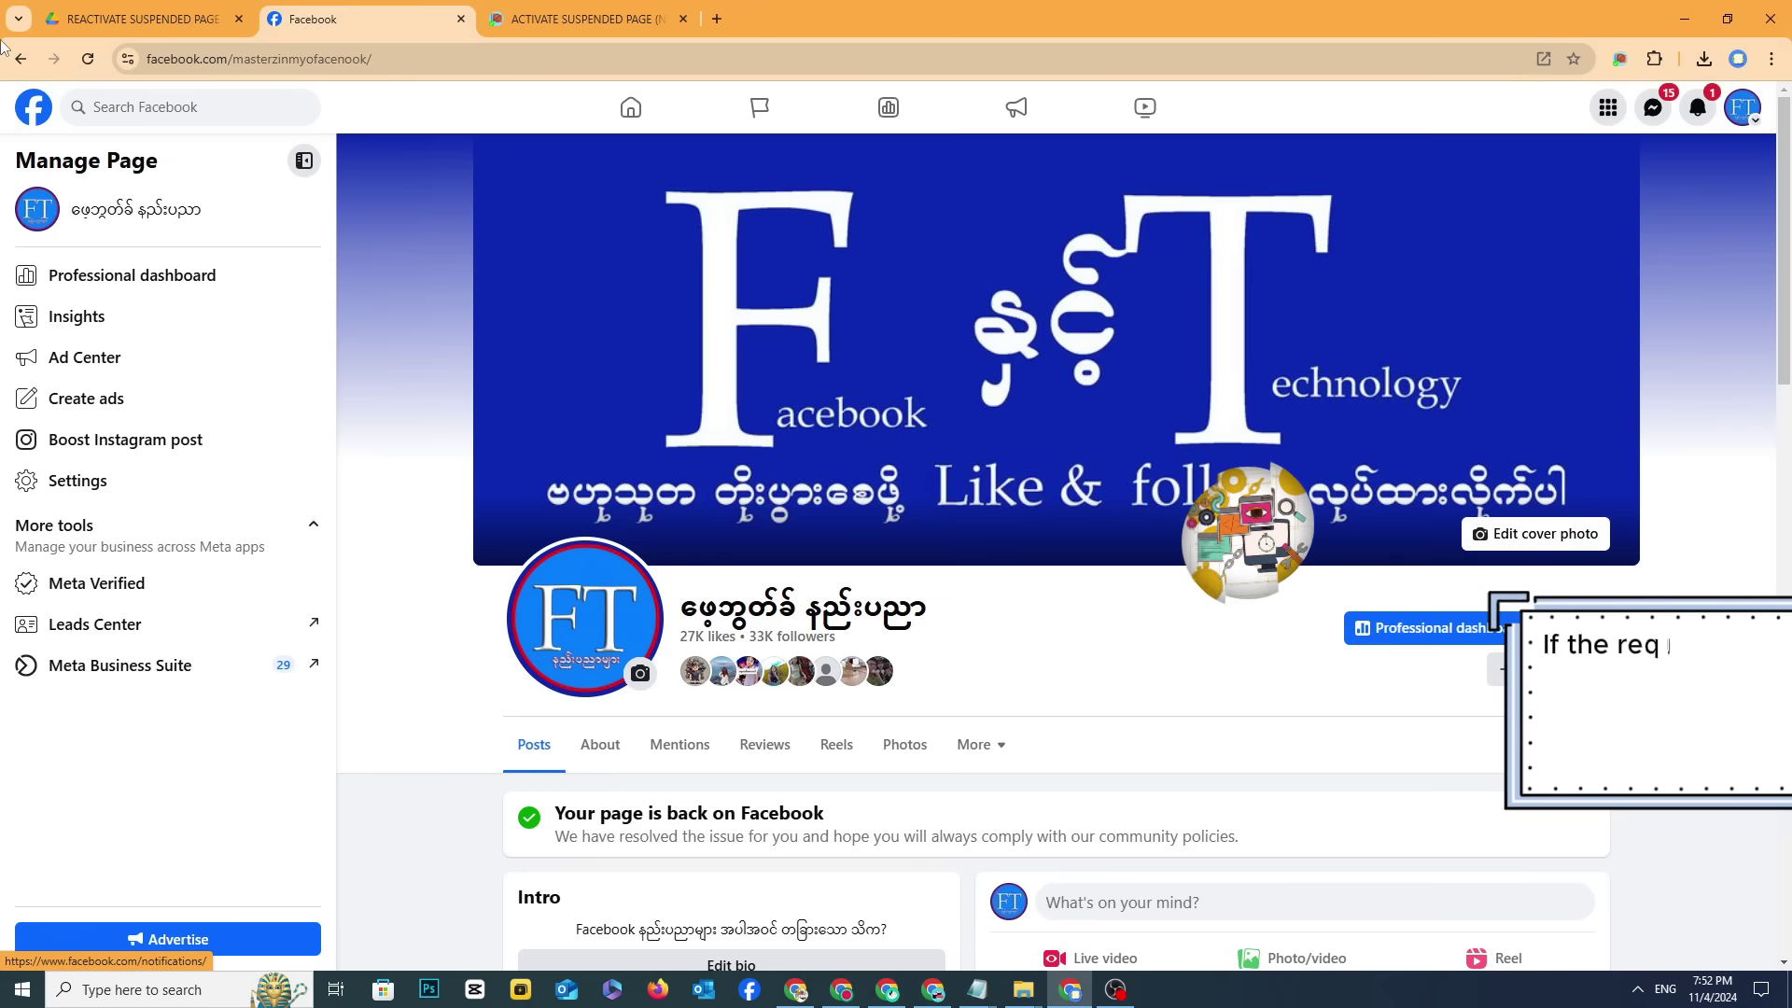
Step: Open Page Status from the page setup settings and check the page for issues and Community Standards violations
click(154, 492)
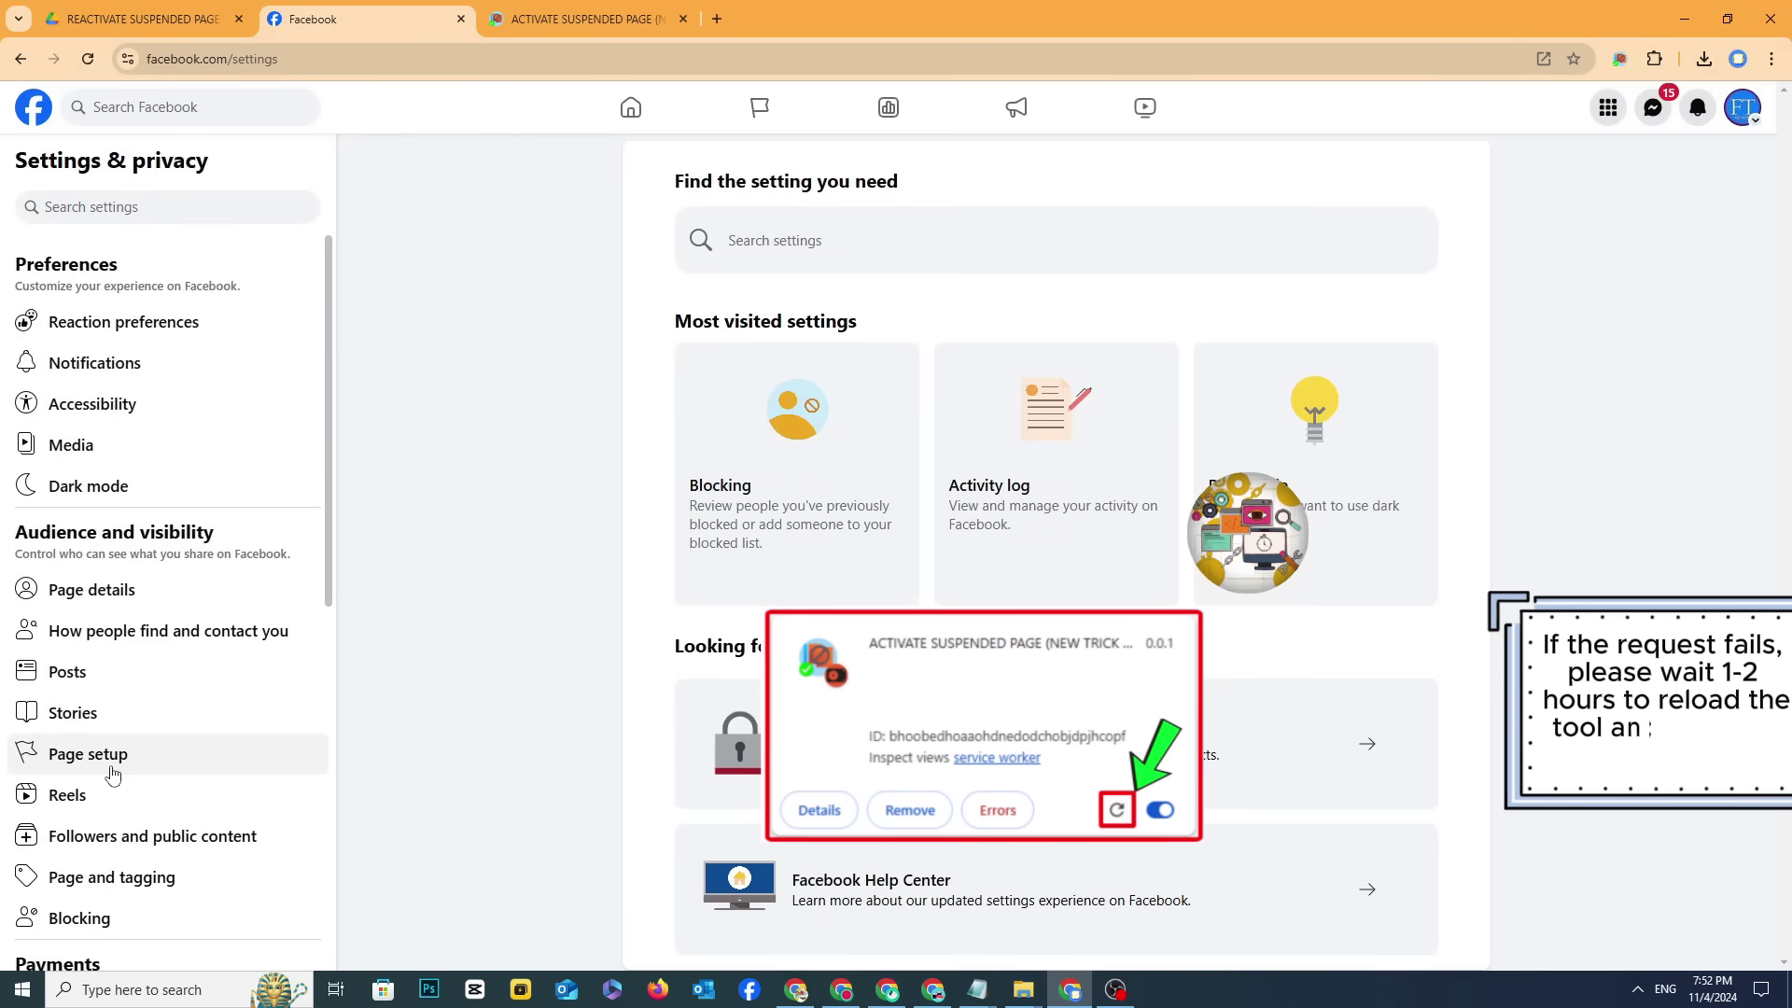
click(122, 771)
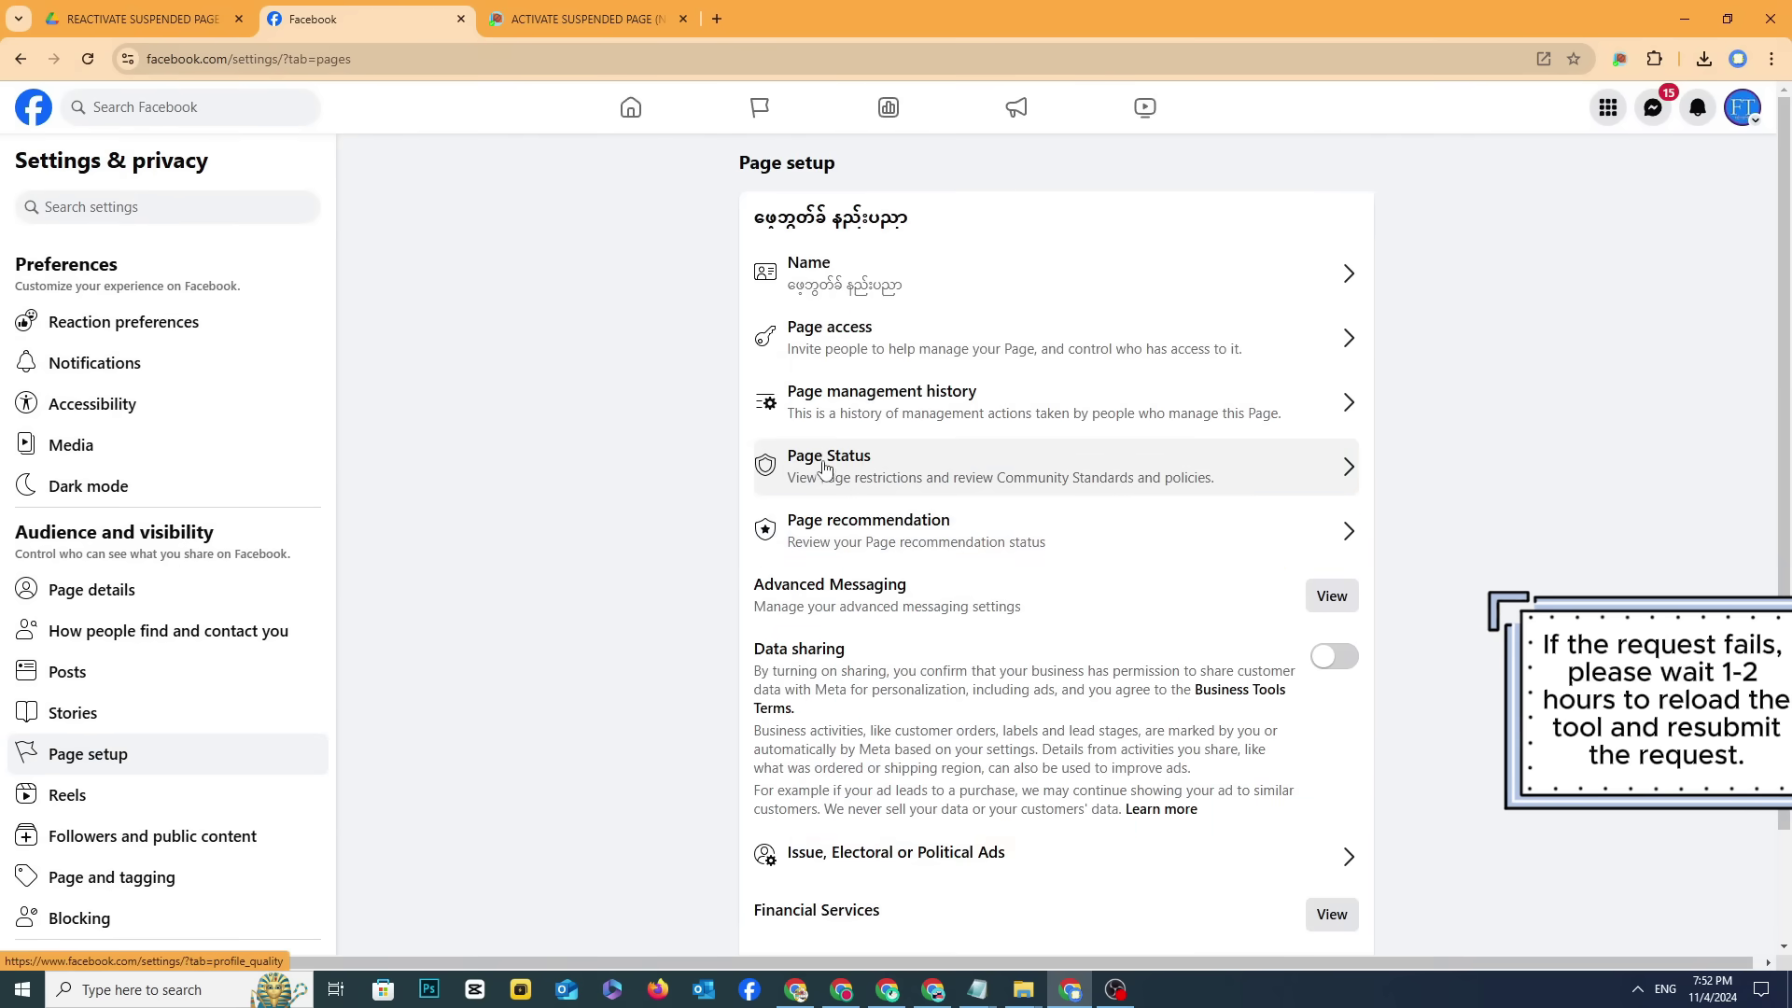
click(826, 463)
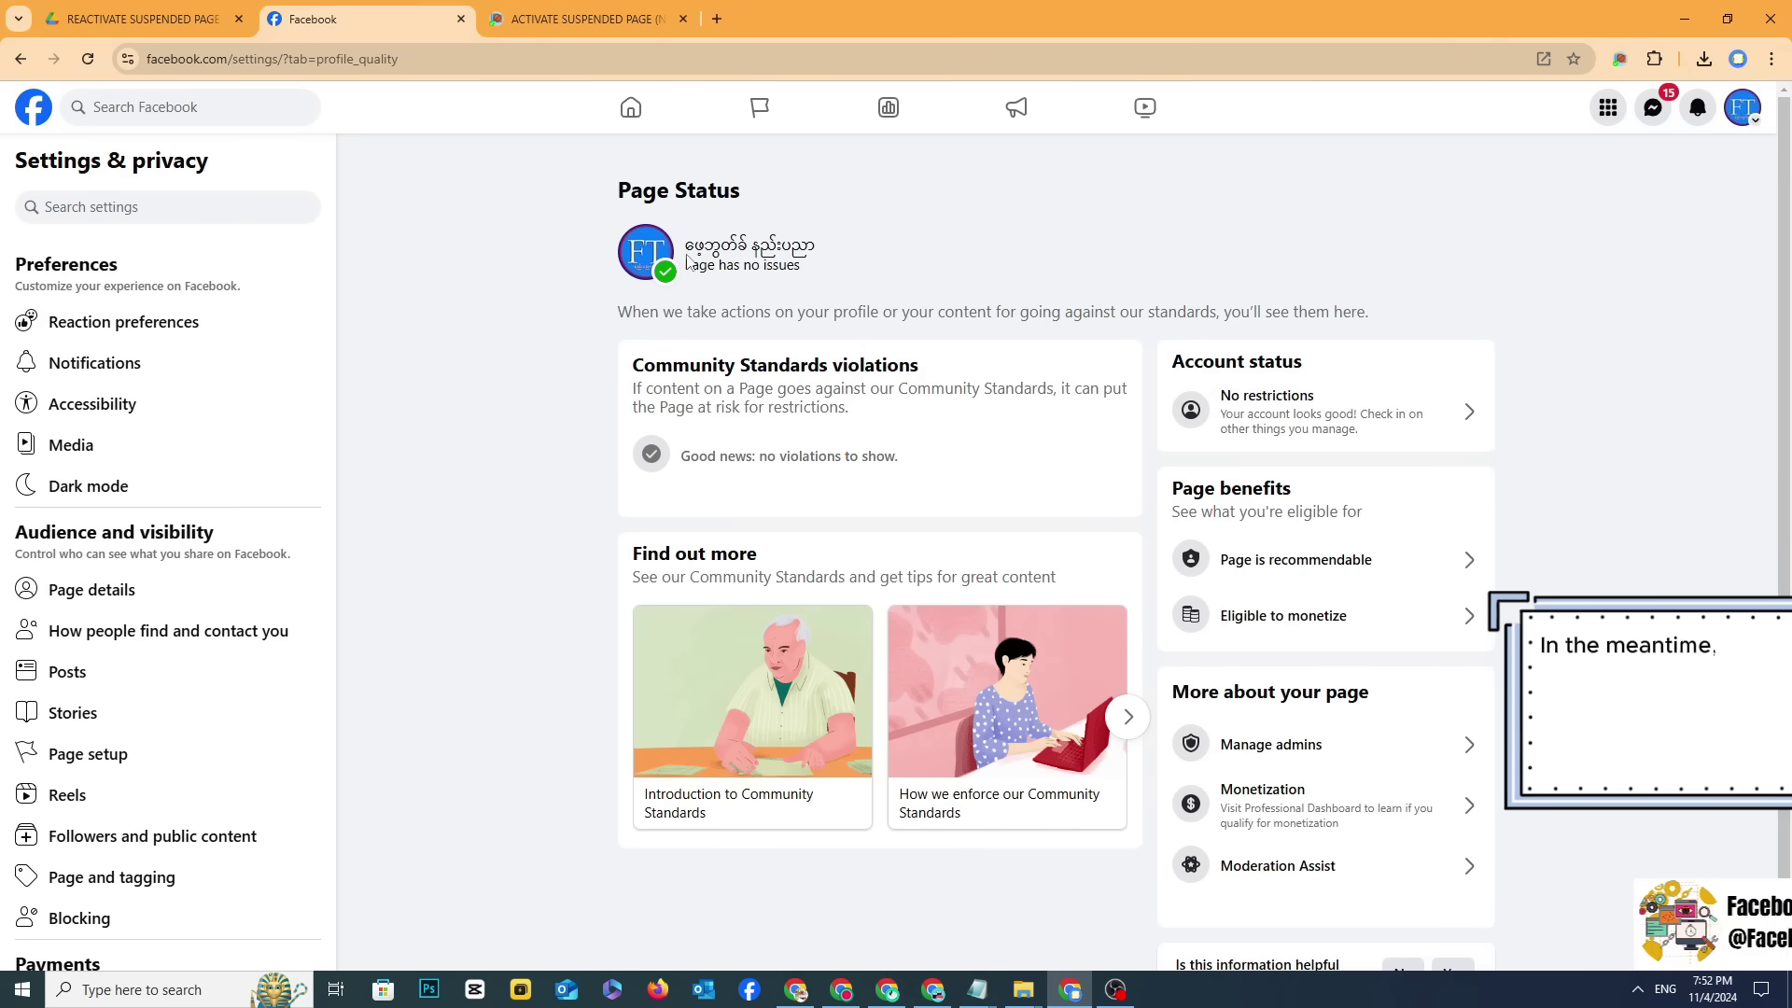
drag(765, 268, 884, 272)
click(883, 272)
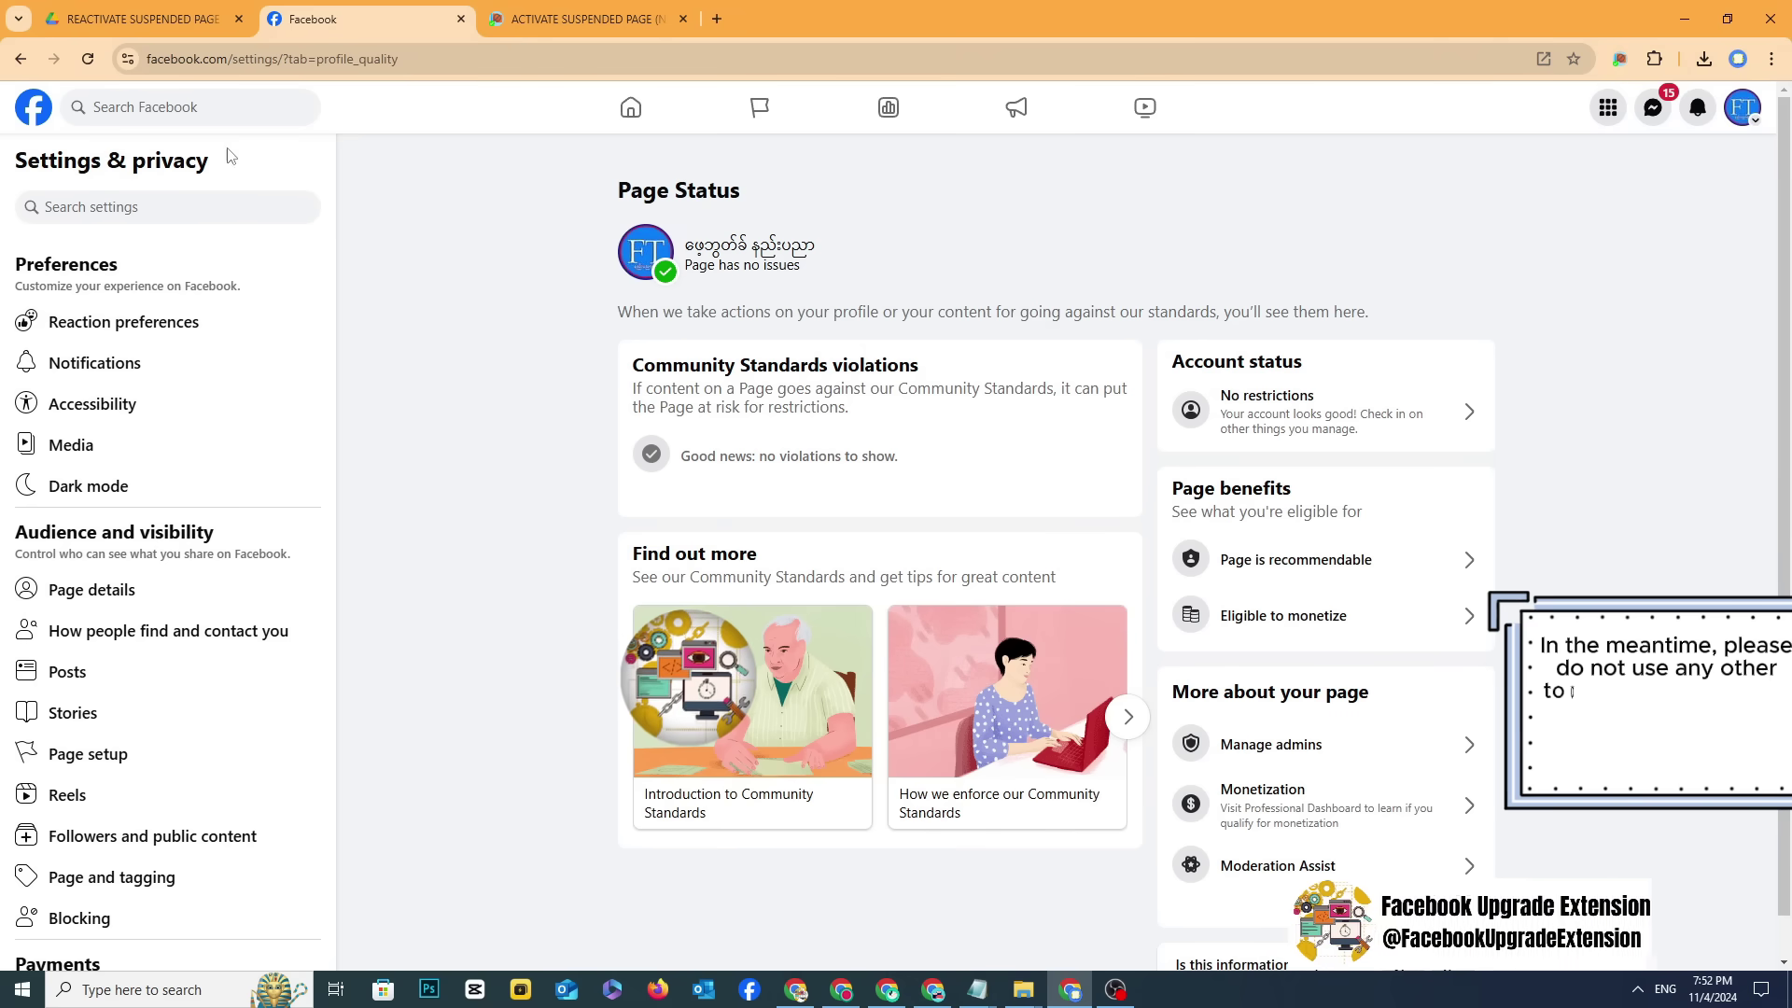
Step: Reload the Page Status view and review the page's eligibility under Page Recommendation
click(90, 59)
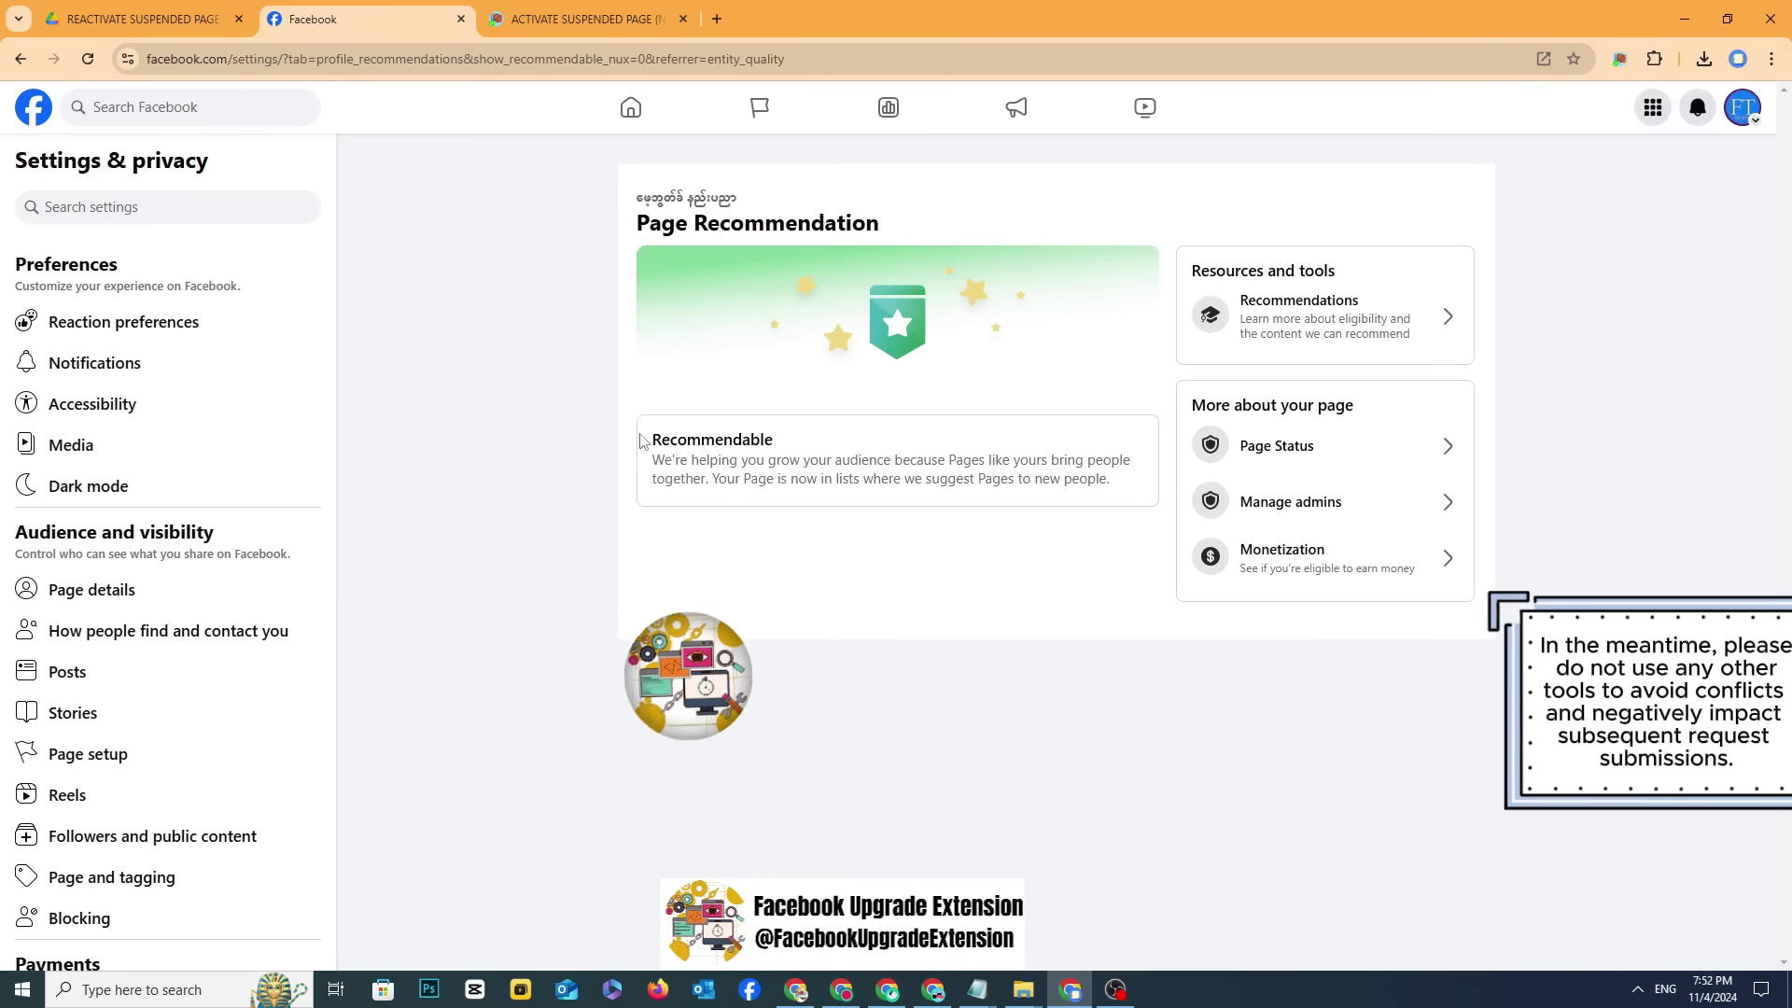
mouse_move(640, 435)
mouse_down()
mouse_move(1199, 504)
mouse_move(620, 458)
mouse_up()
click(630, 225)
Step: Return to the page's profile and check its status banner and the latest notifications for the restoration notice
click(1746, 112)
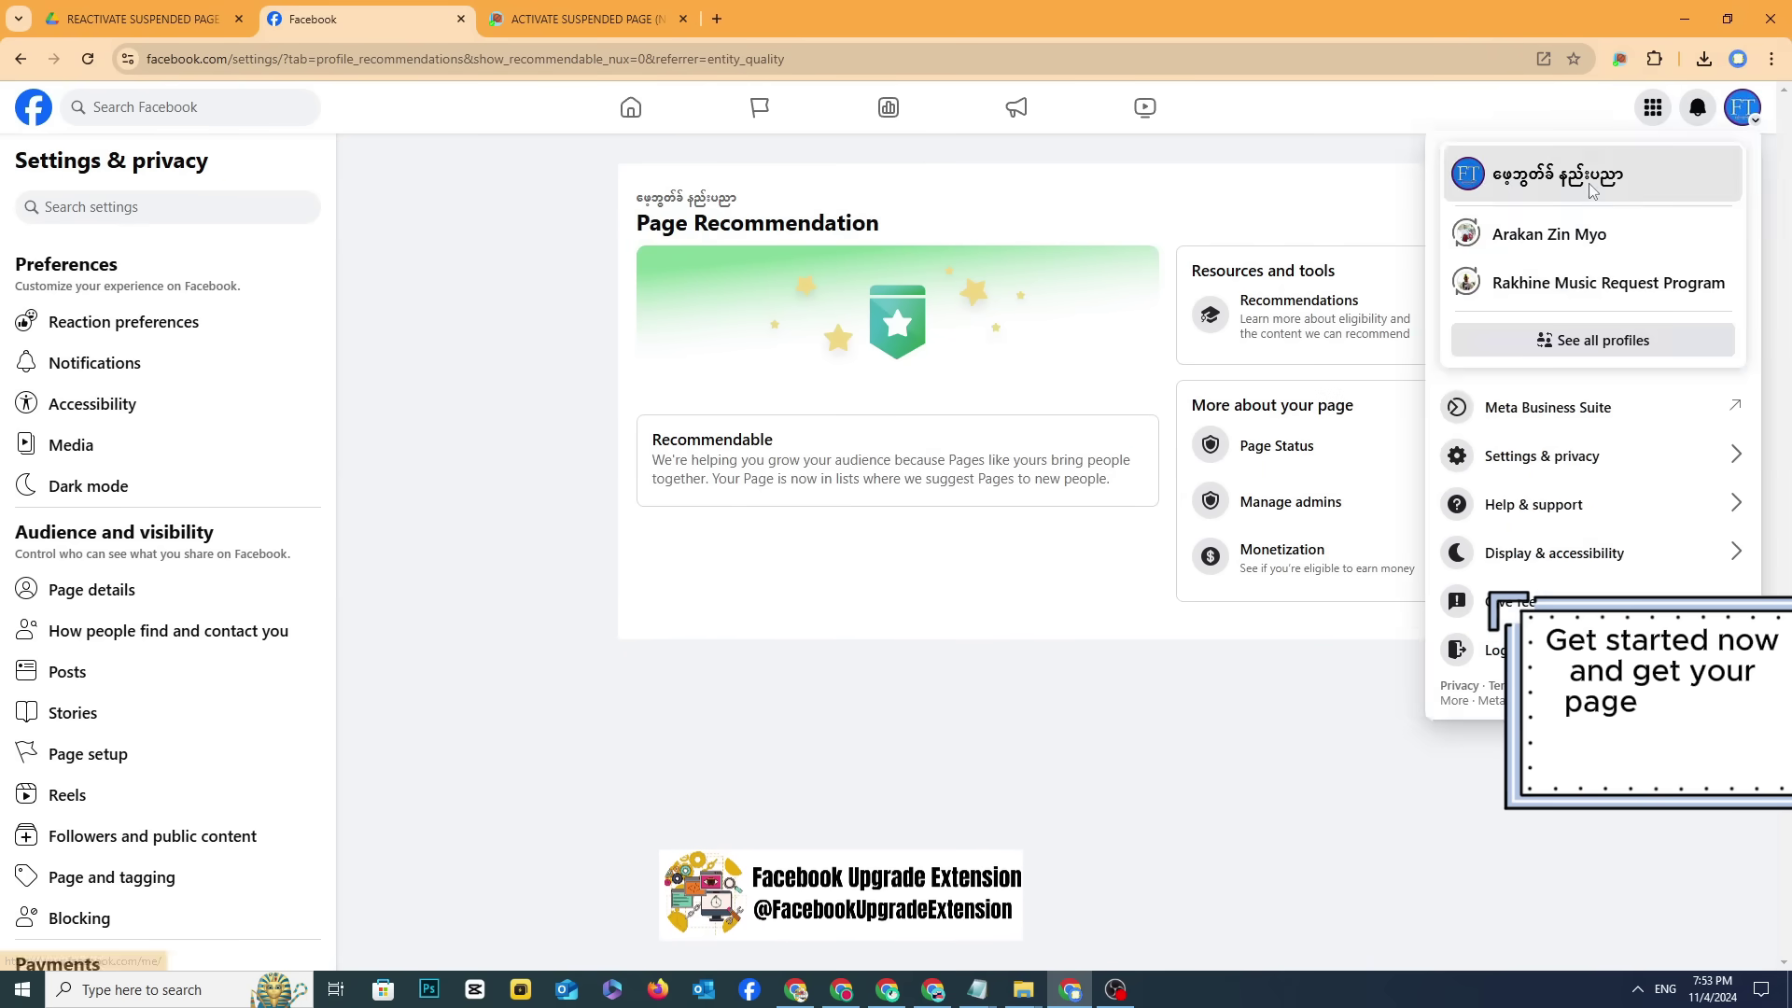
click(1592, 175)
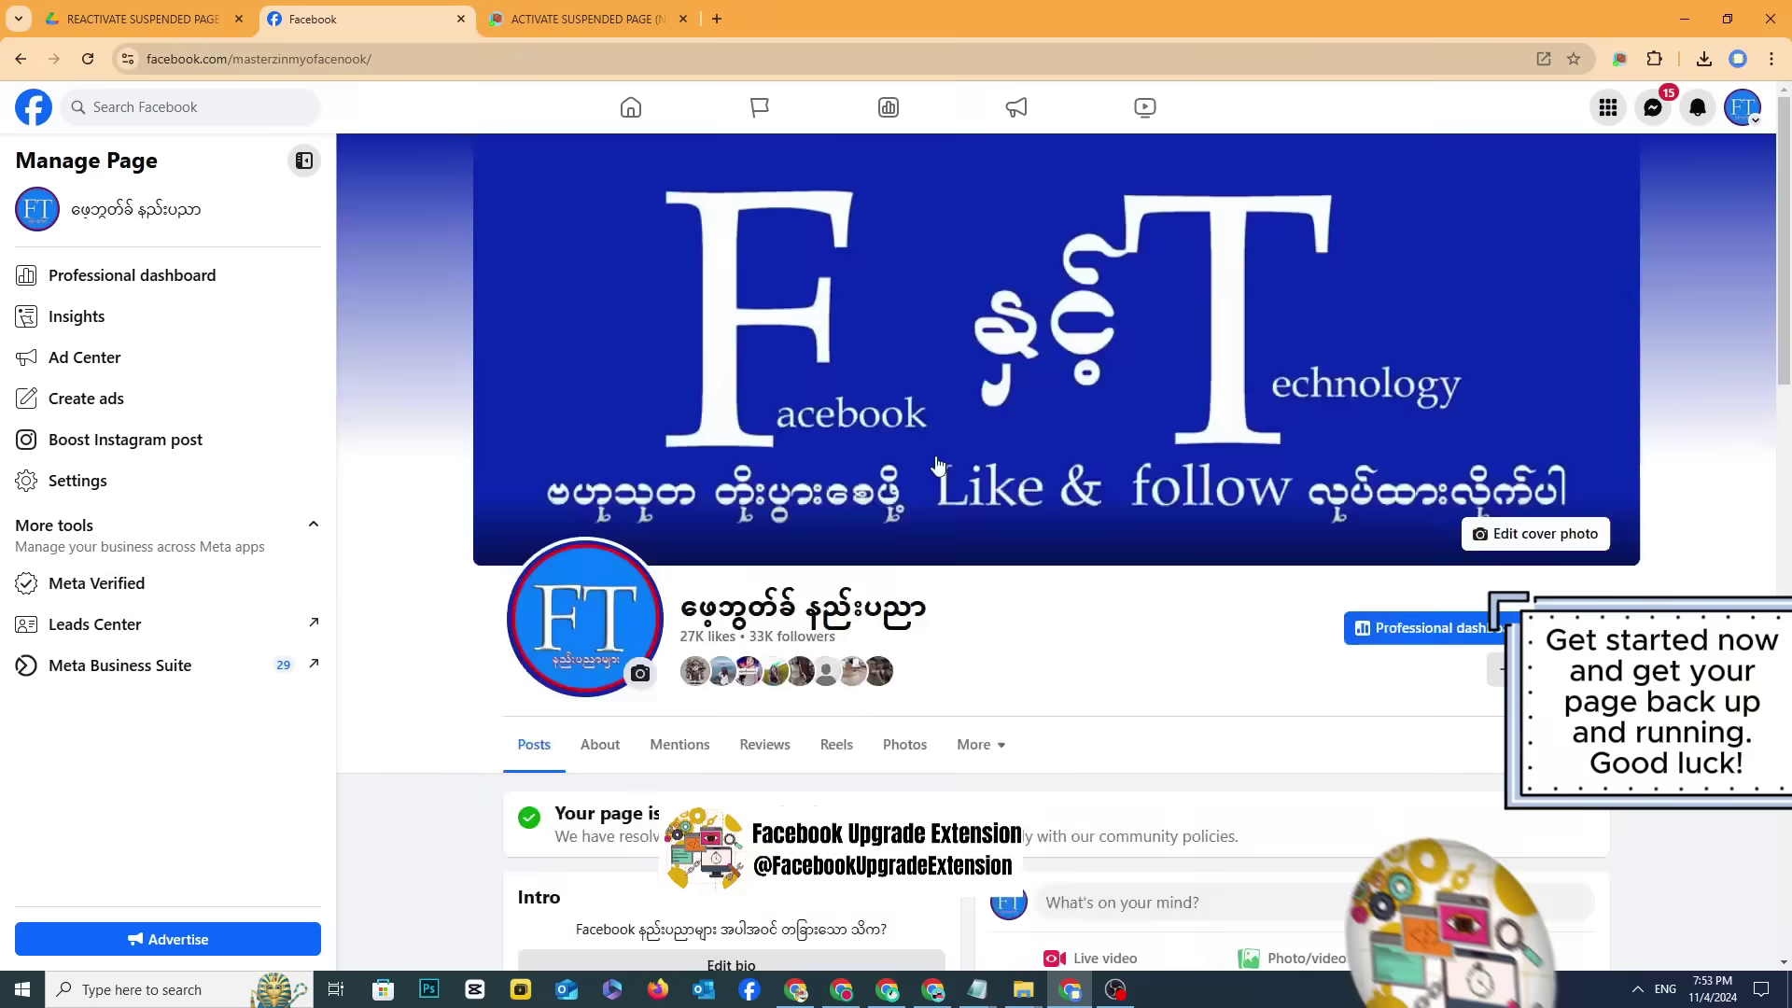
scroll(998, 644, down, 2)
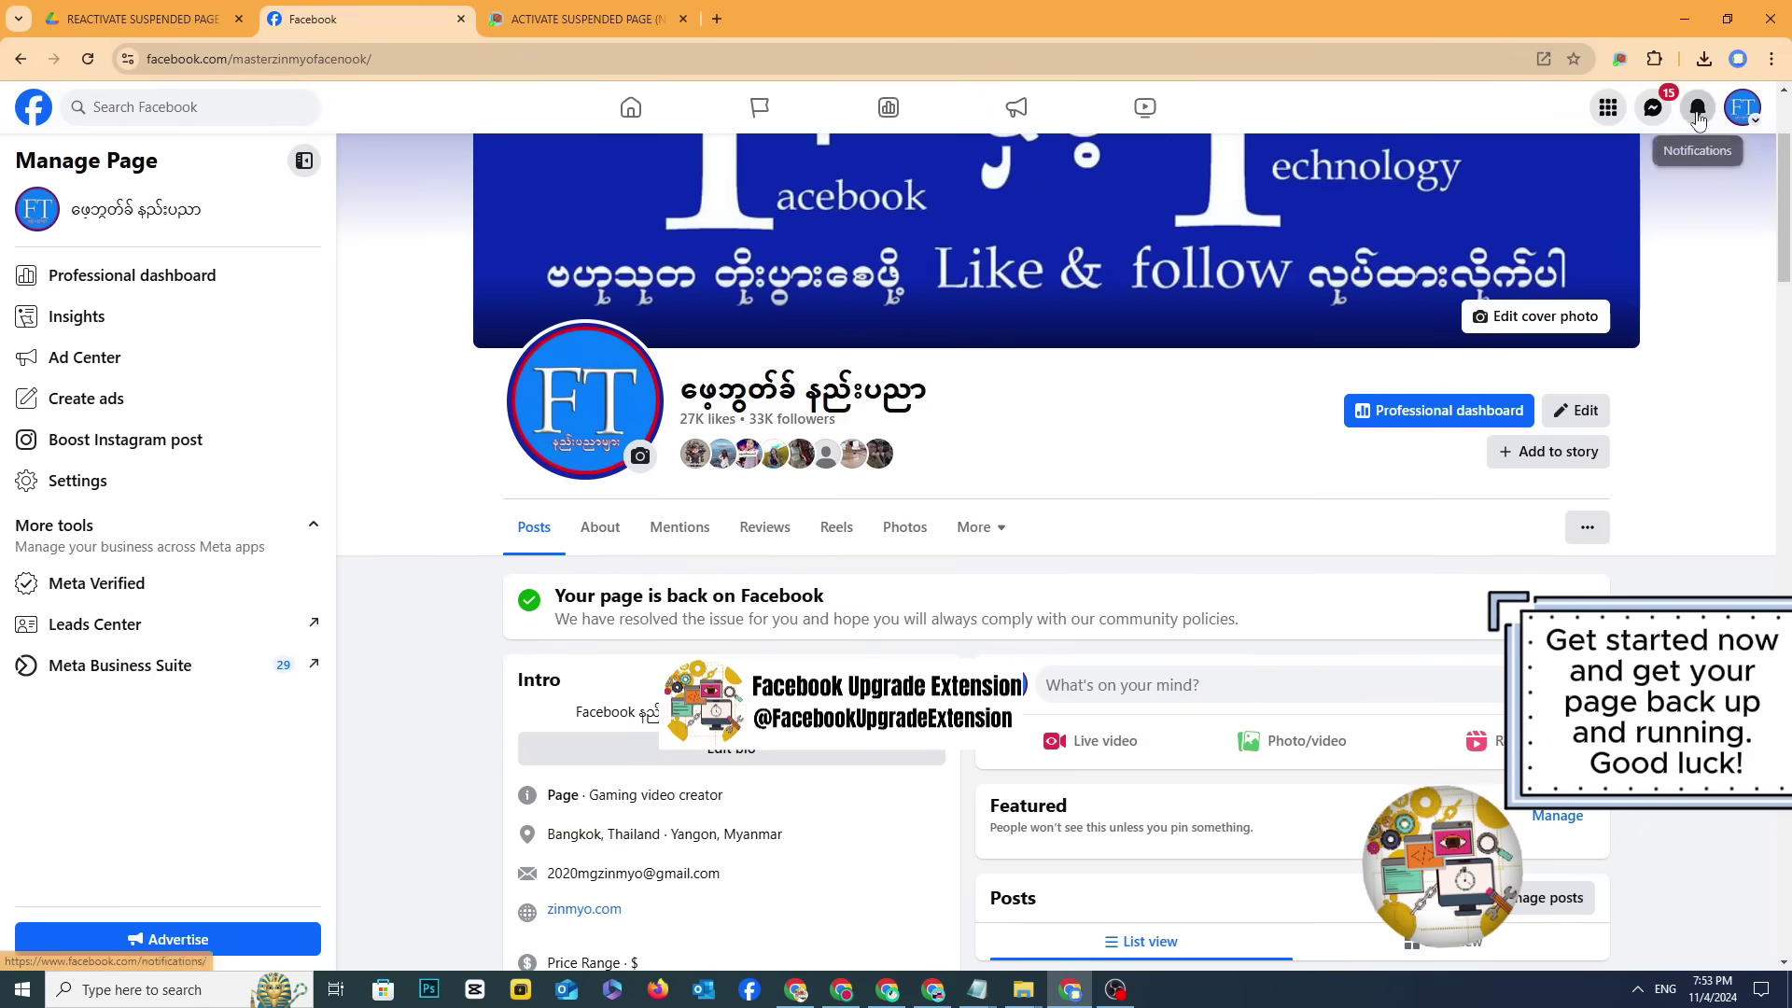
click(1698, 107)
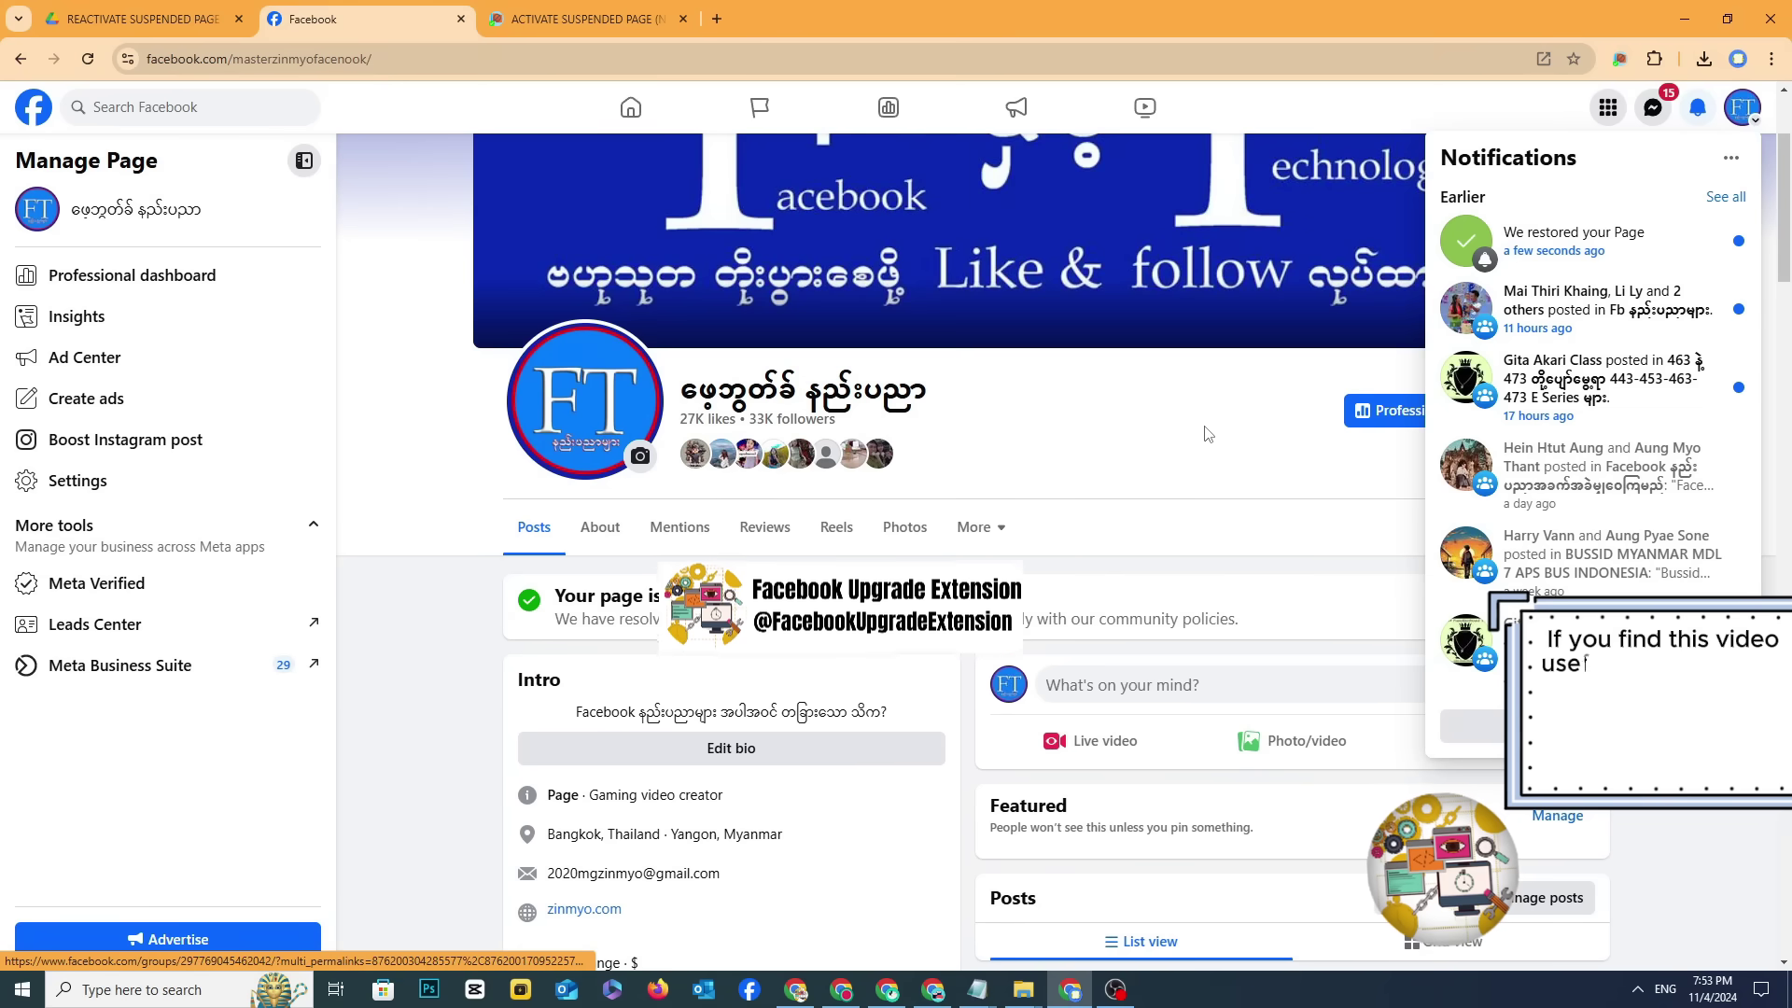
click(1538, 262)
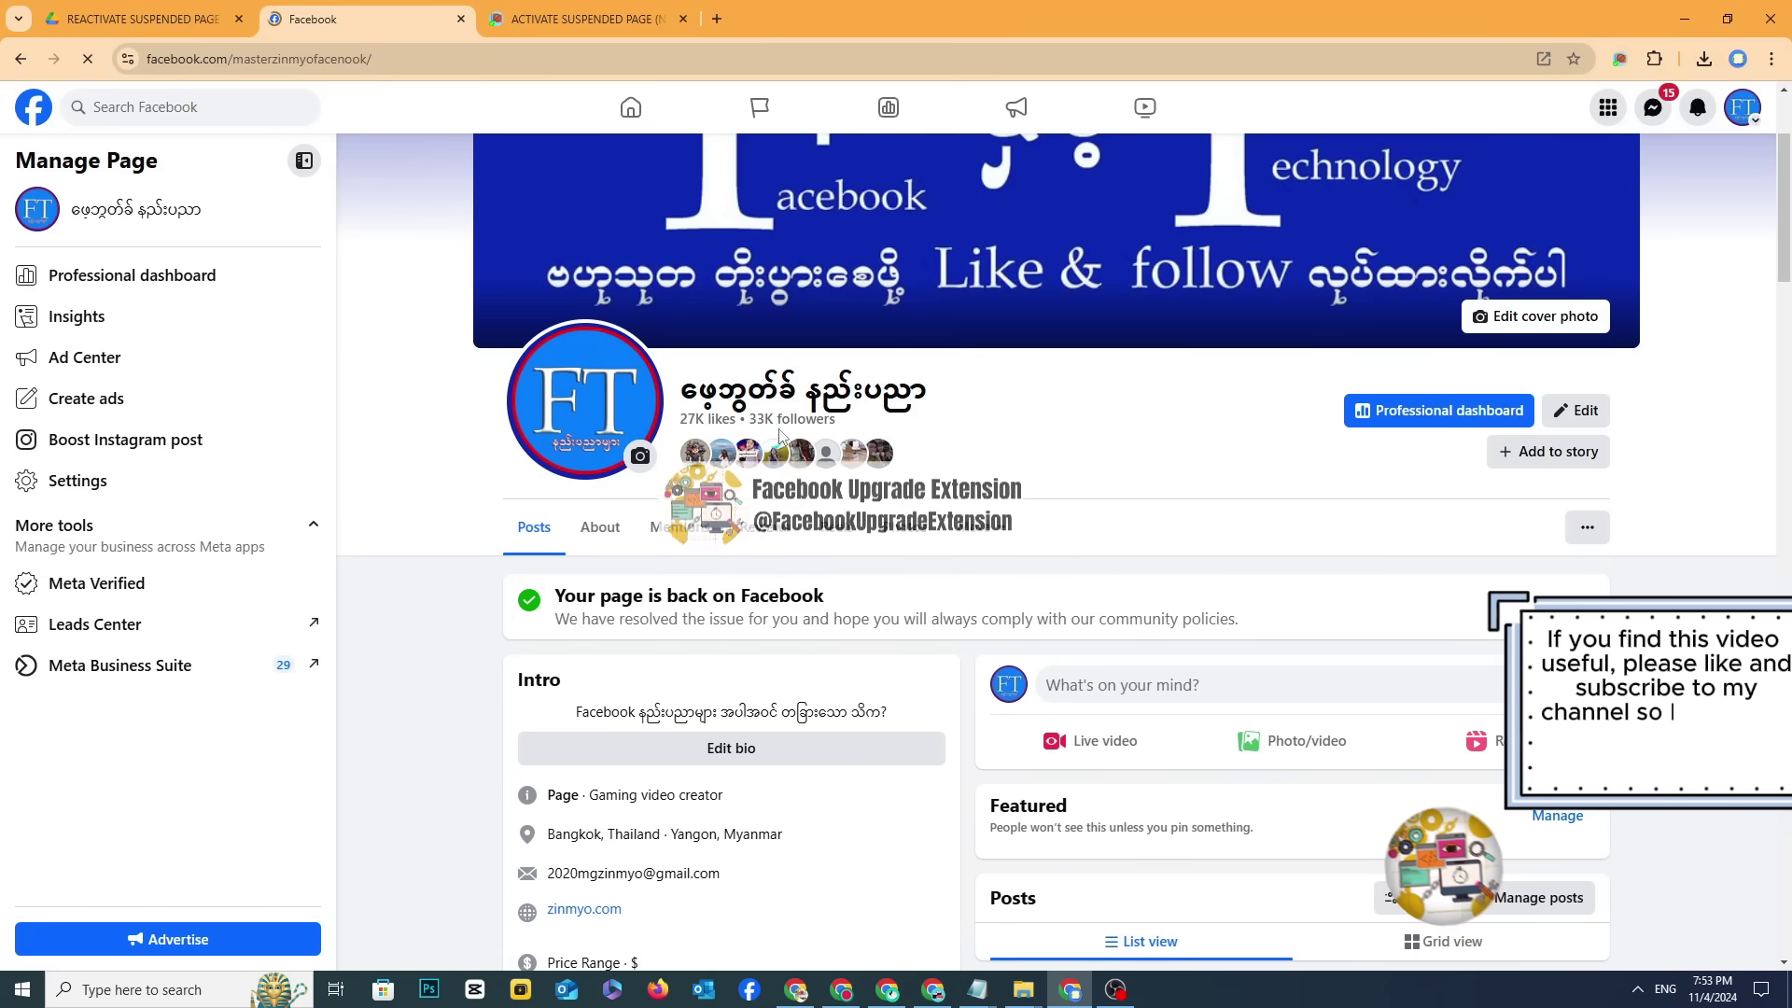